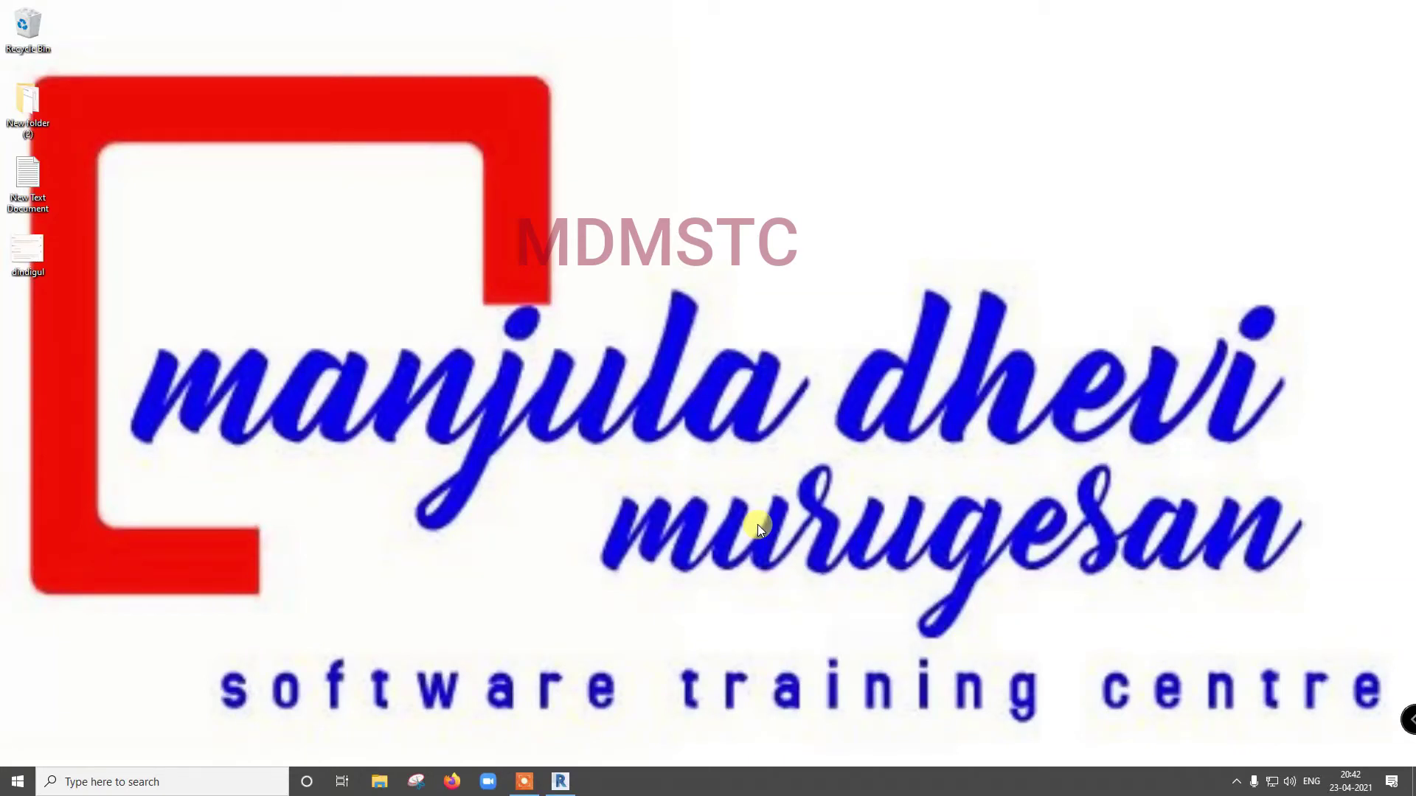
Step: Restore the Autodesk Revit 2018 window showing Floor Plan: 1 - Plumbing
click(567, 779)
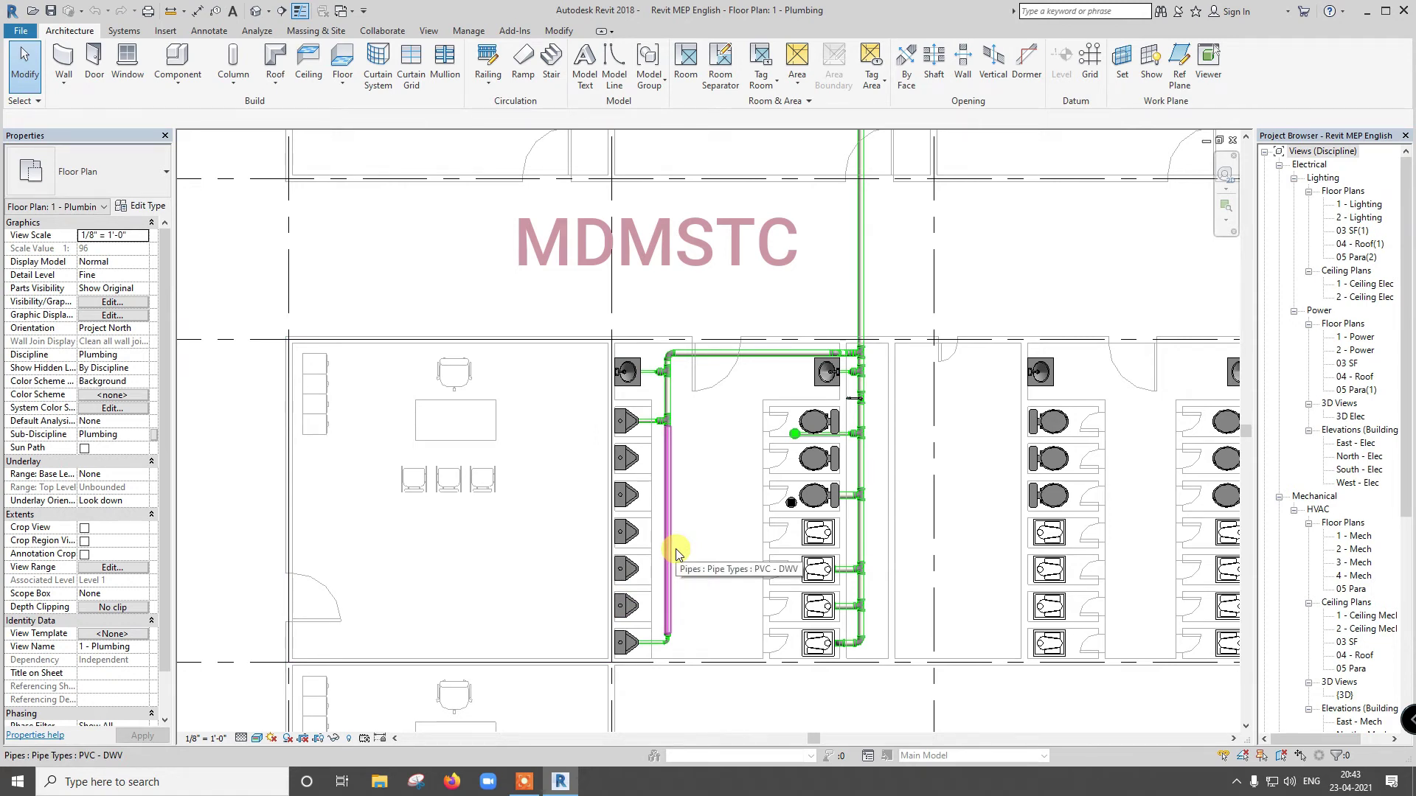
Step: Start the Pipe tool with PVC - DWV, 6" diameter, and zoom to the tee by the toilets
click(124, 30)
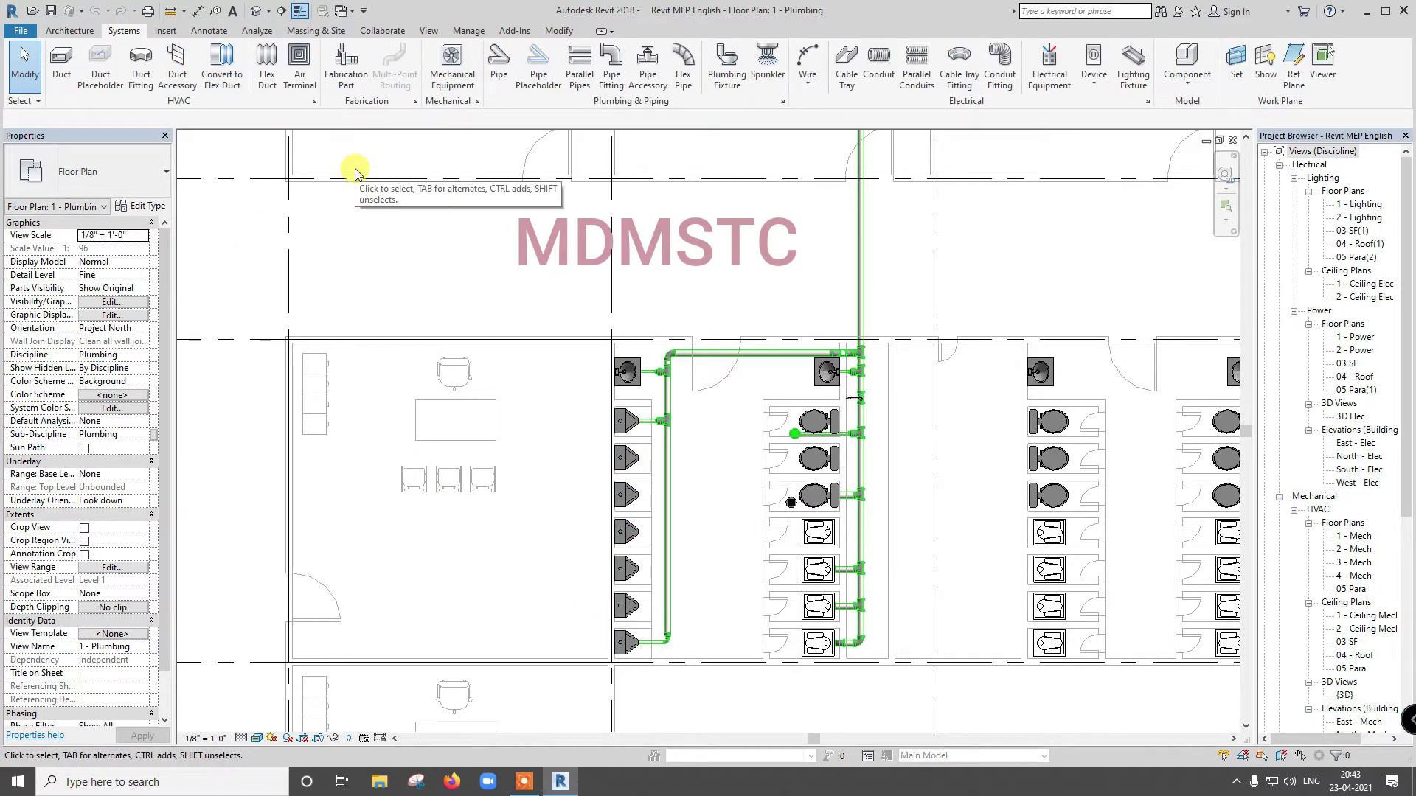
click(498, 65)
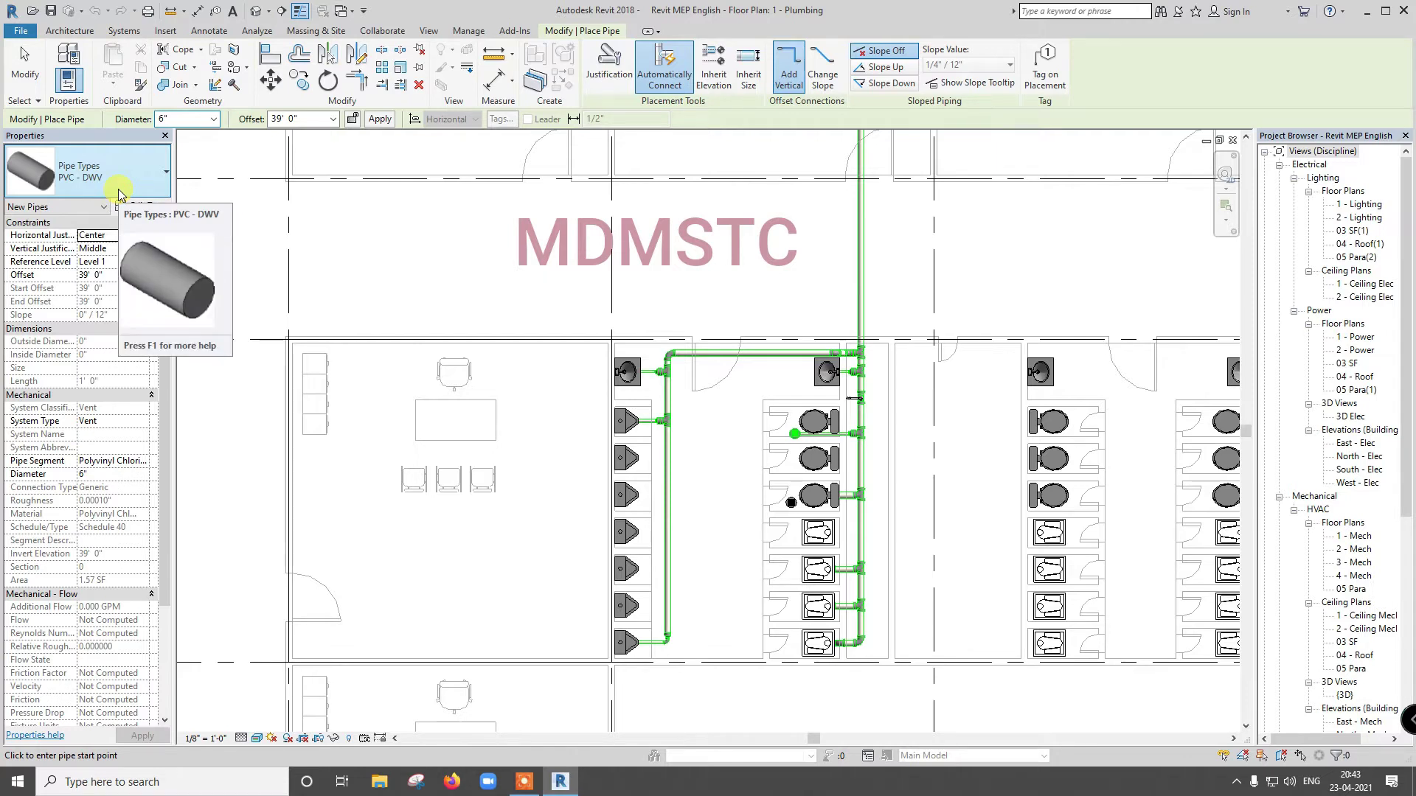
scroll(665, 420, up, 6)
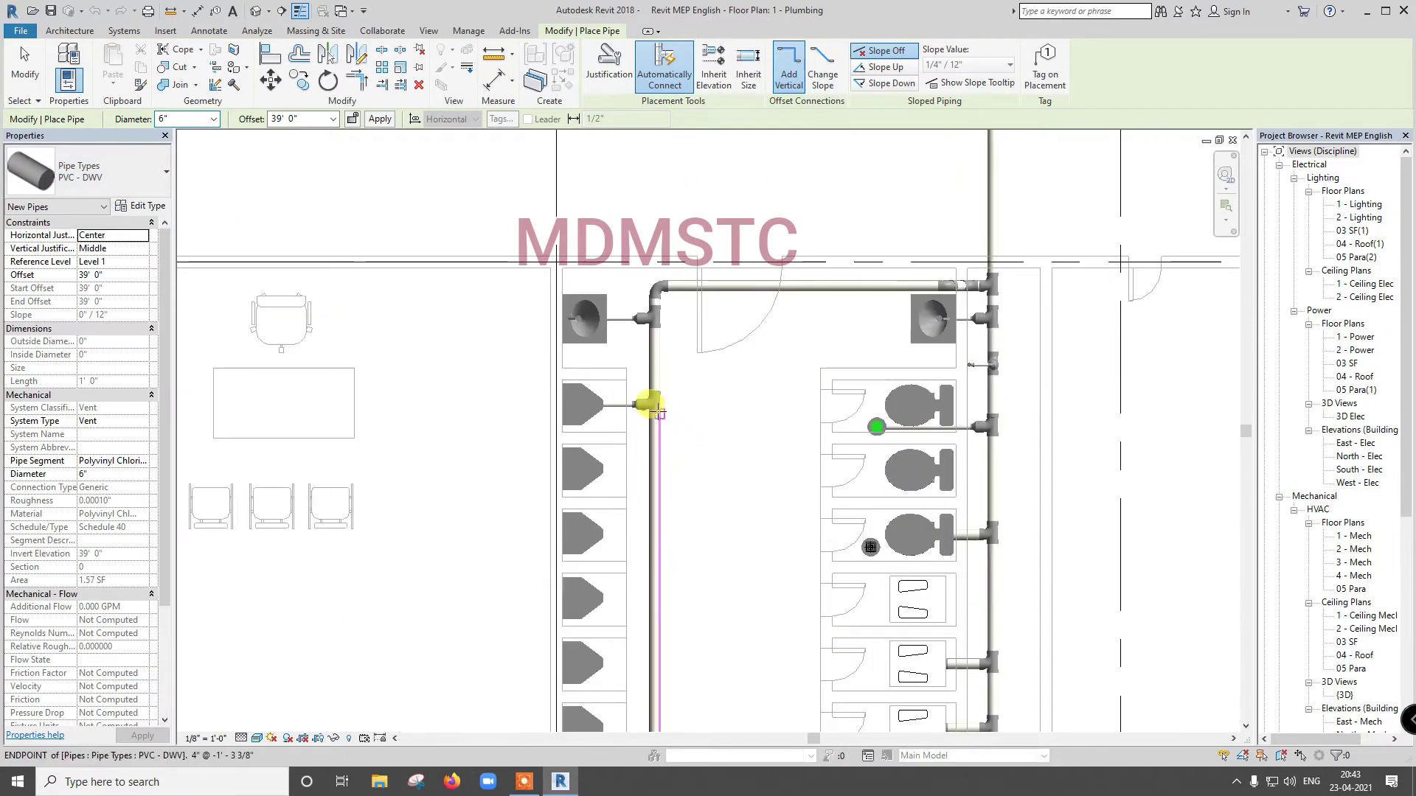
scroll(656, 407, up, 2)
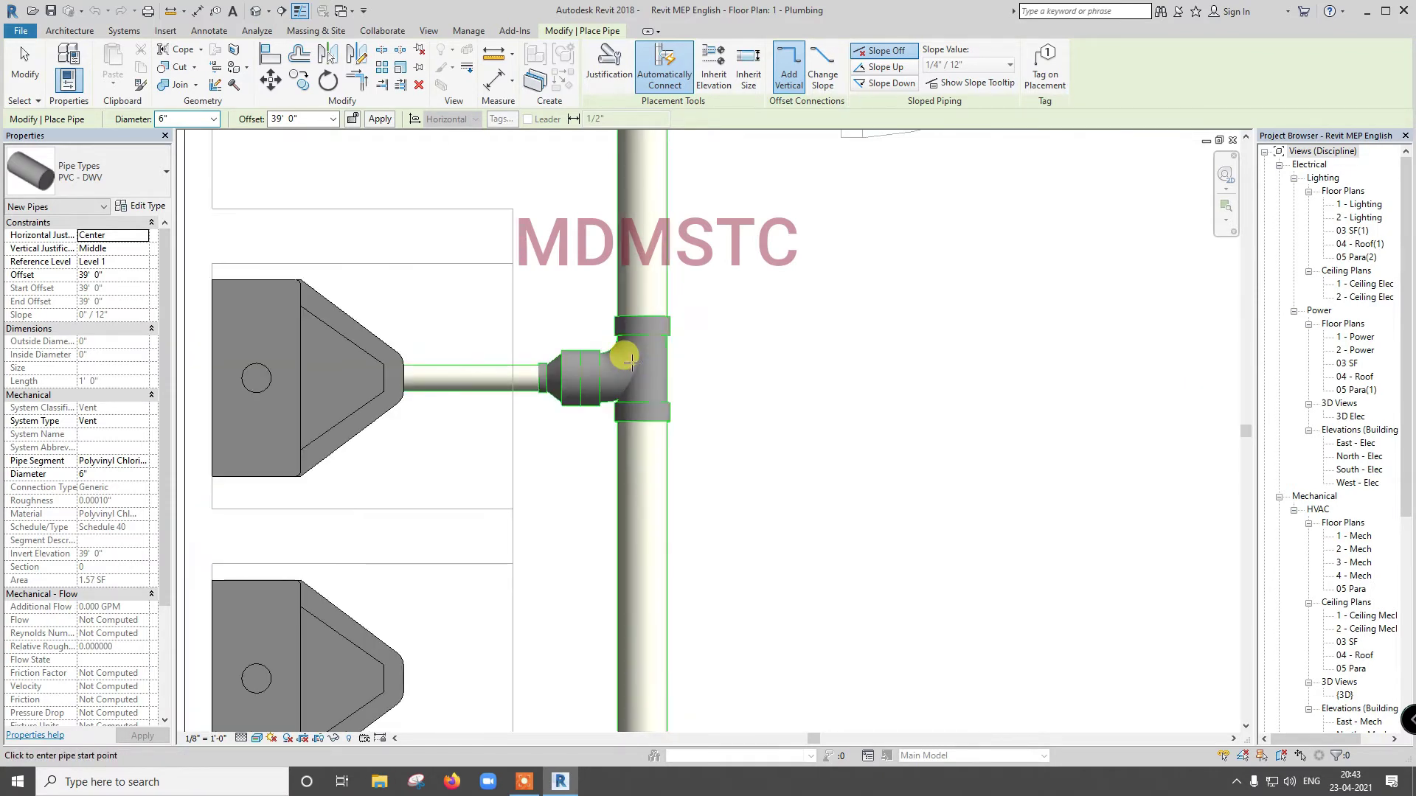
scroll(631, 360, down, 2)
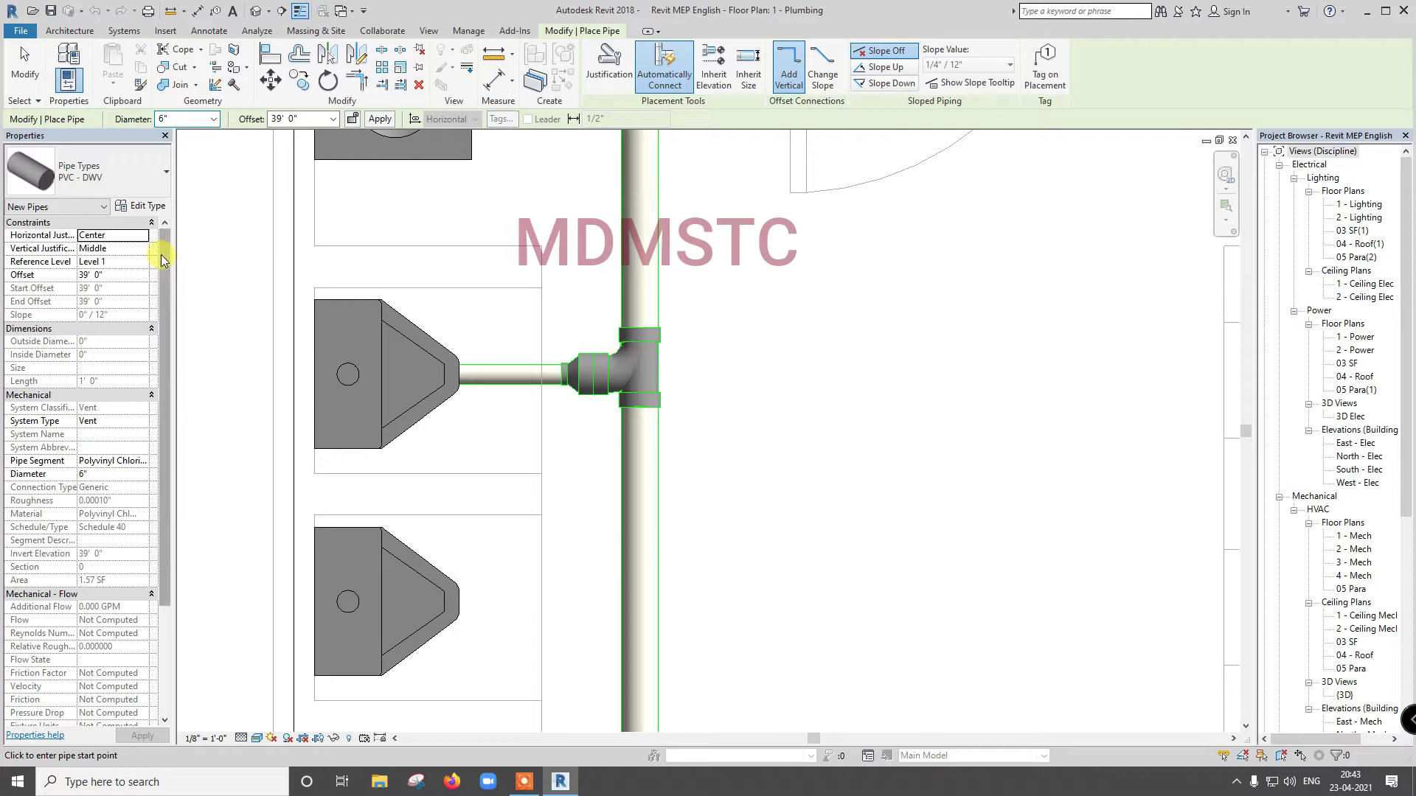
Step: Open PVC - DWV Type Properties, review its Junction fittings unchanged, and move the dialog aside
click(153, 209)
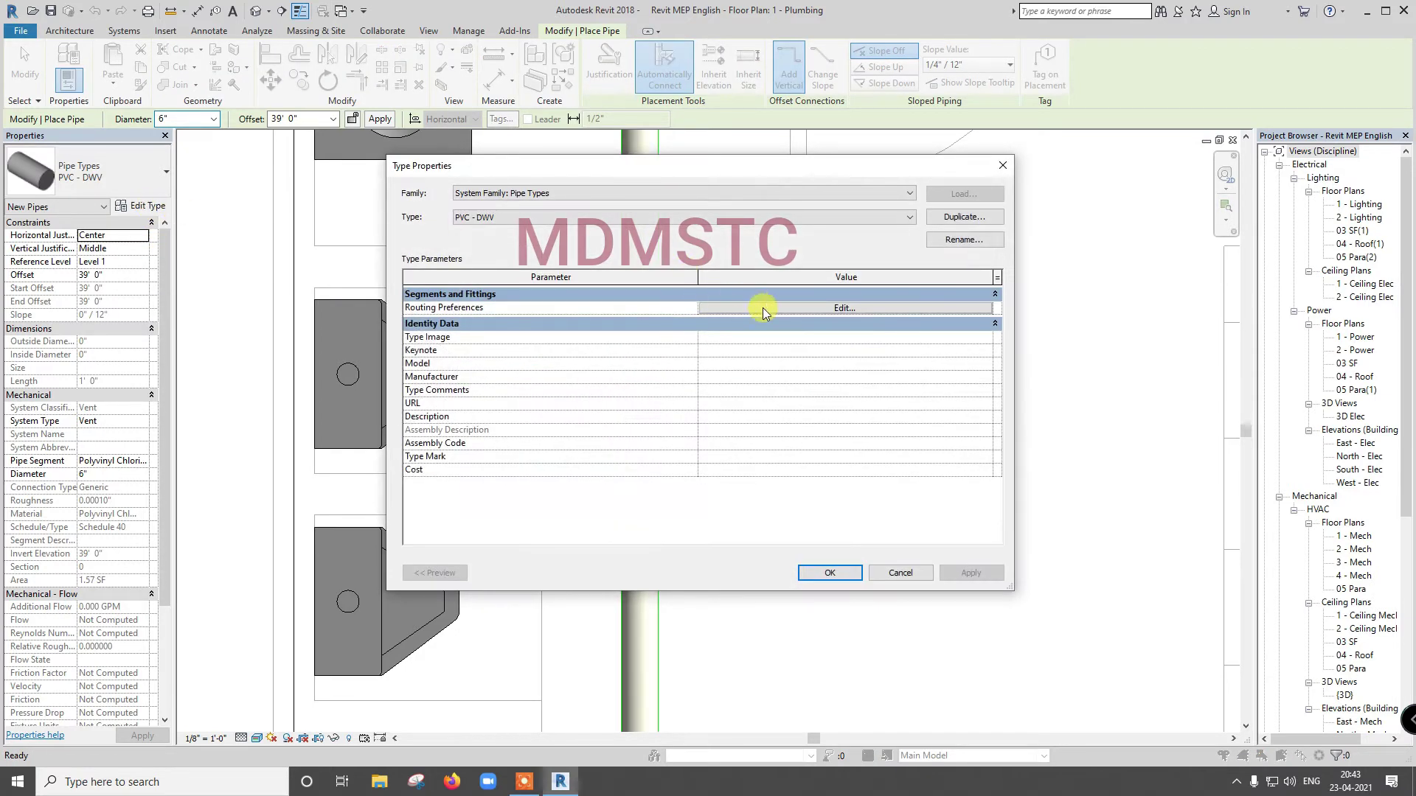
click(763, 308)
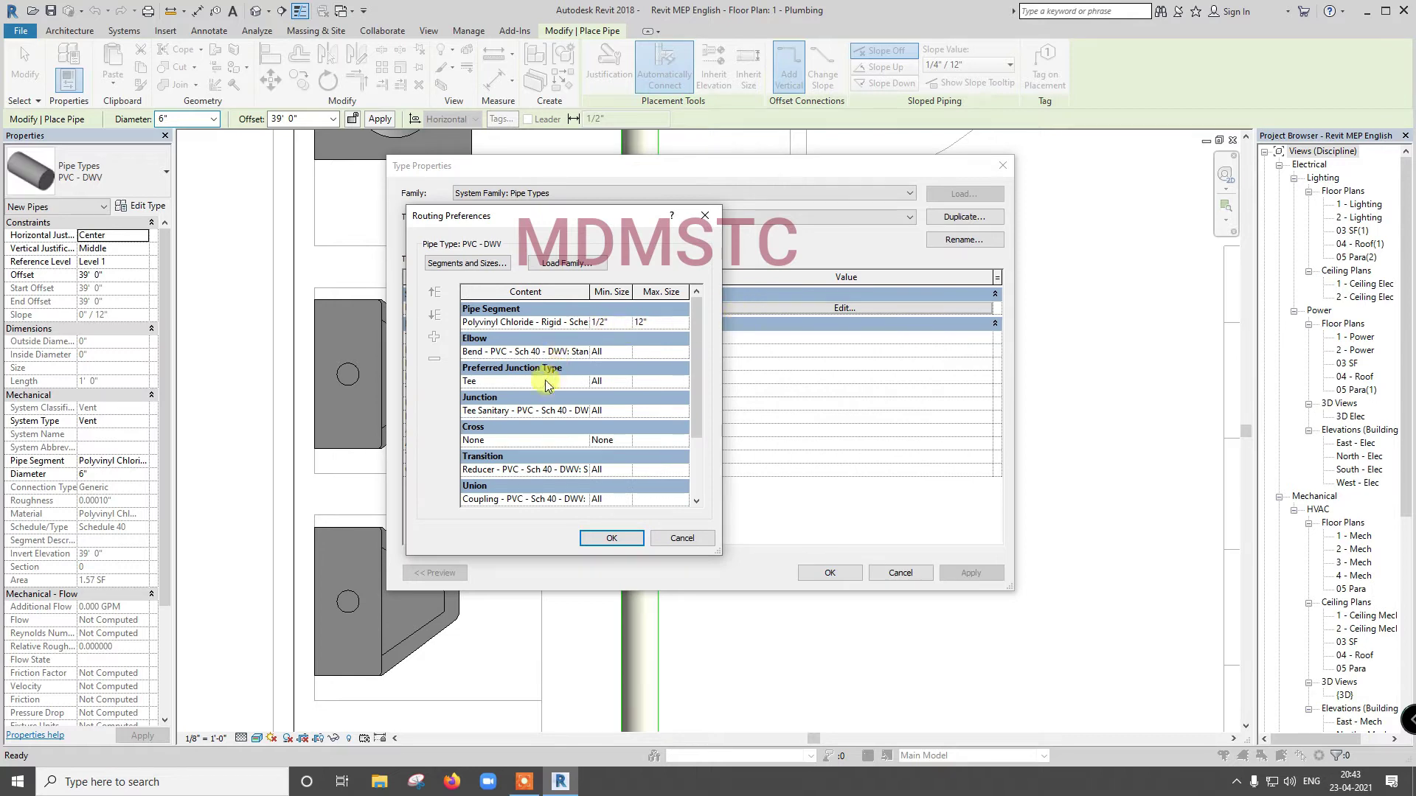
click(583, 412)
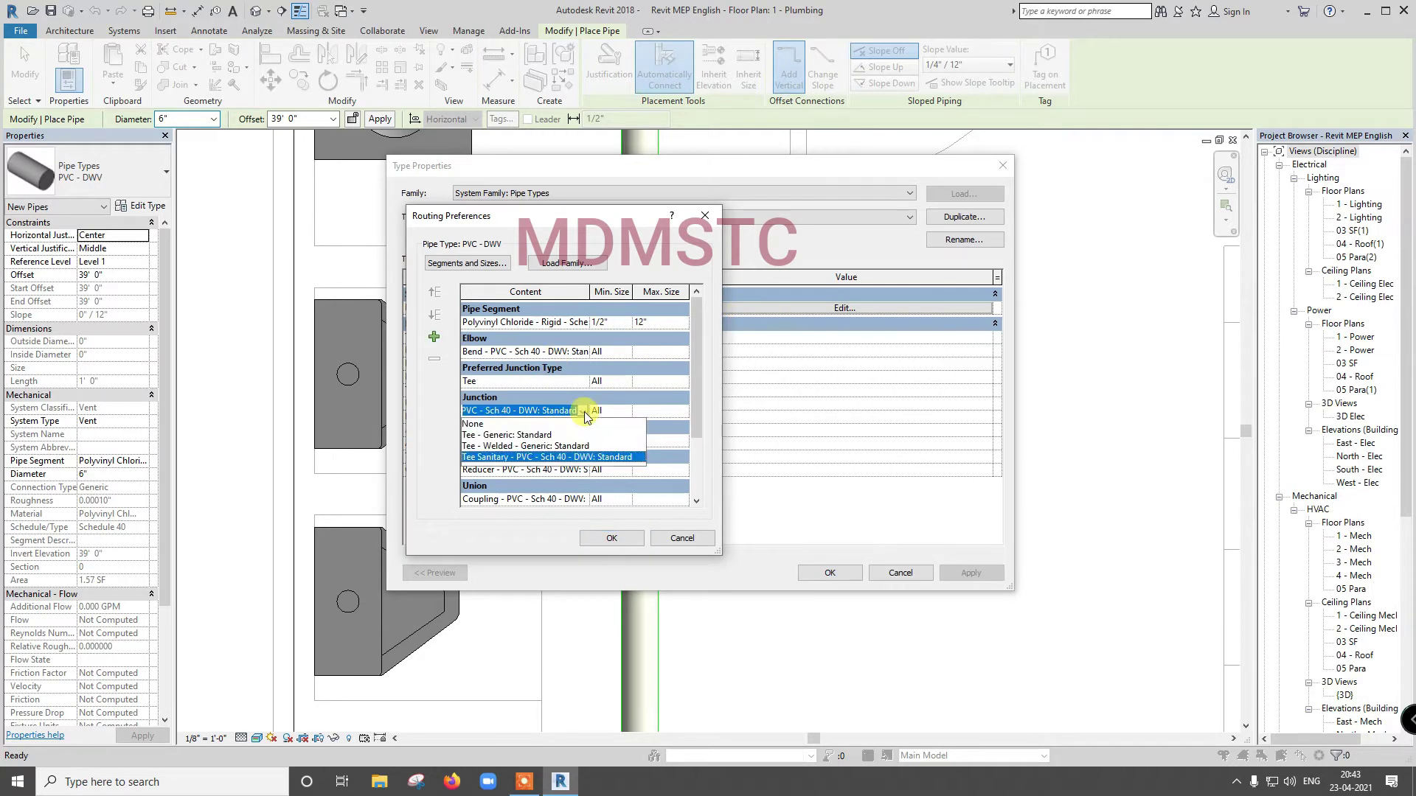
click(585, 413)
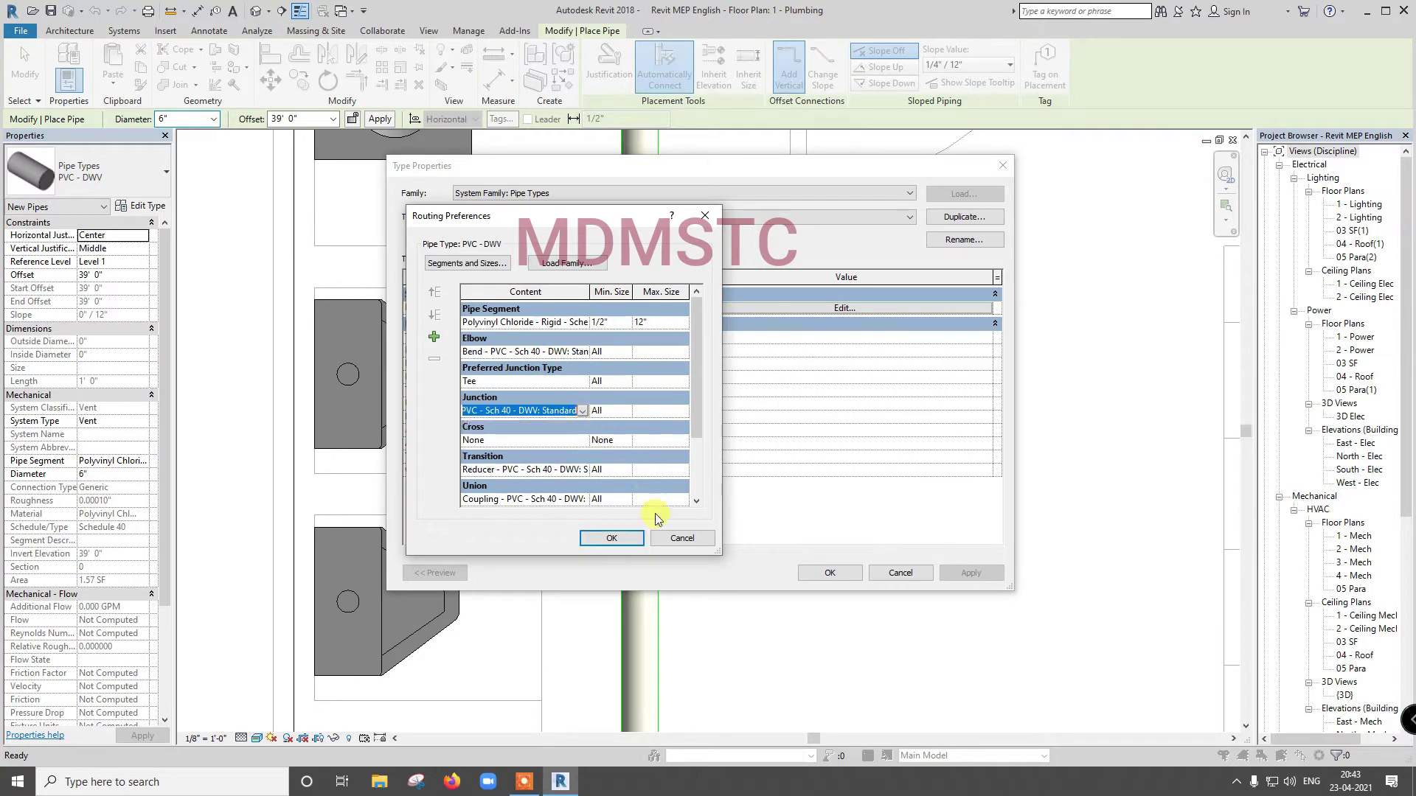
click(682, 537)
drag(723, 165, 1050, 147)
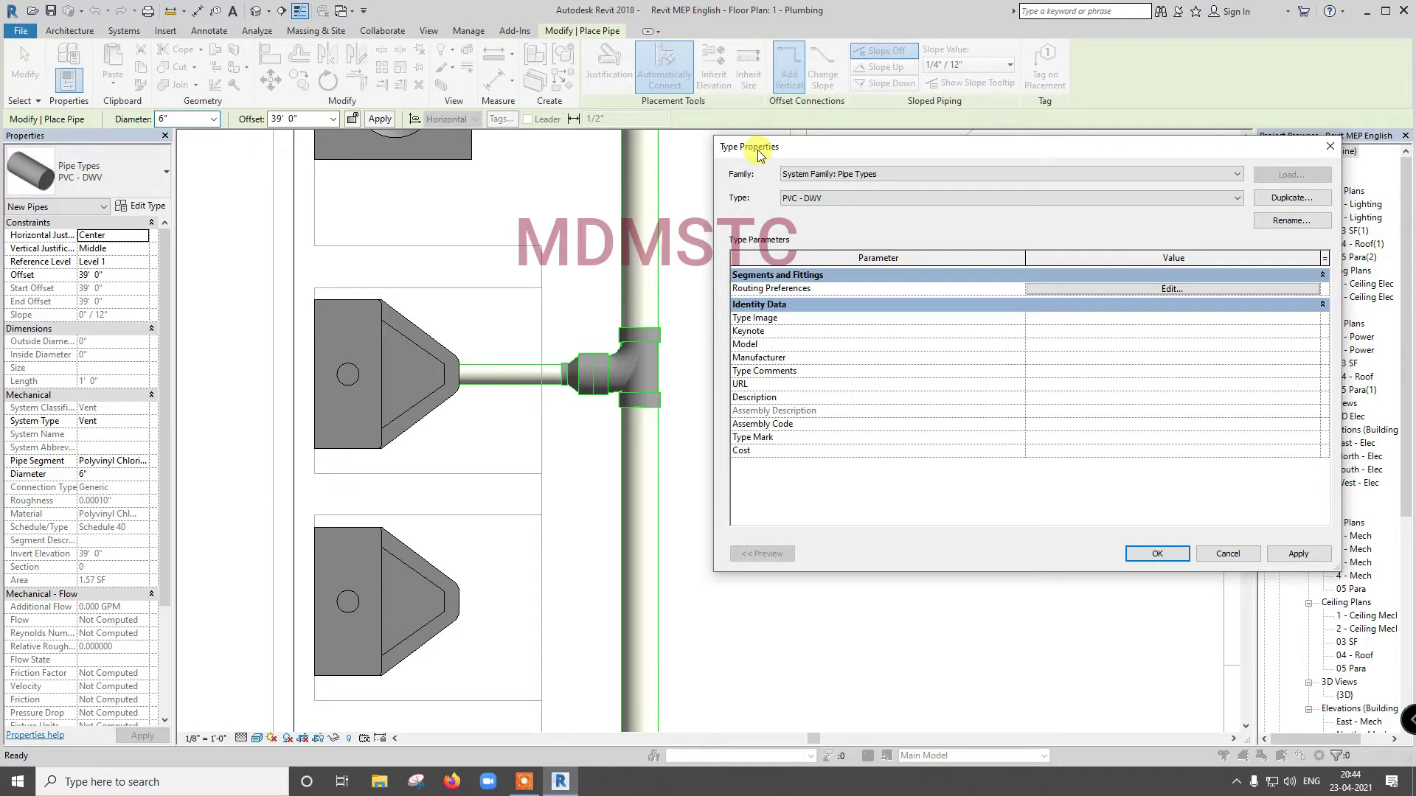
Step: Duplicate the PVC - DWV pipe type as 'PVC - ws' and apply it
click(1276, 199)
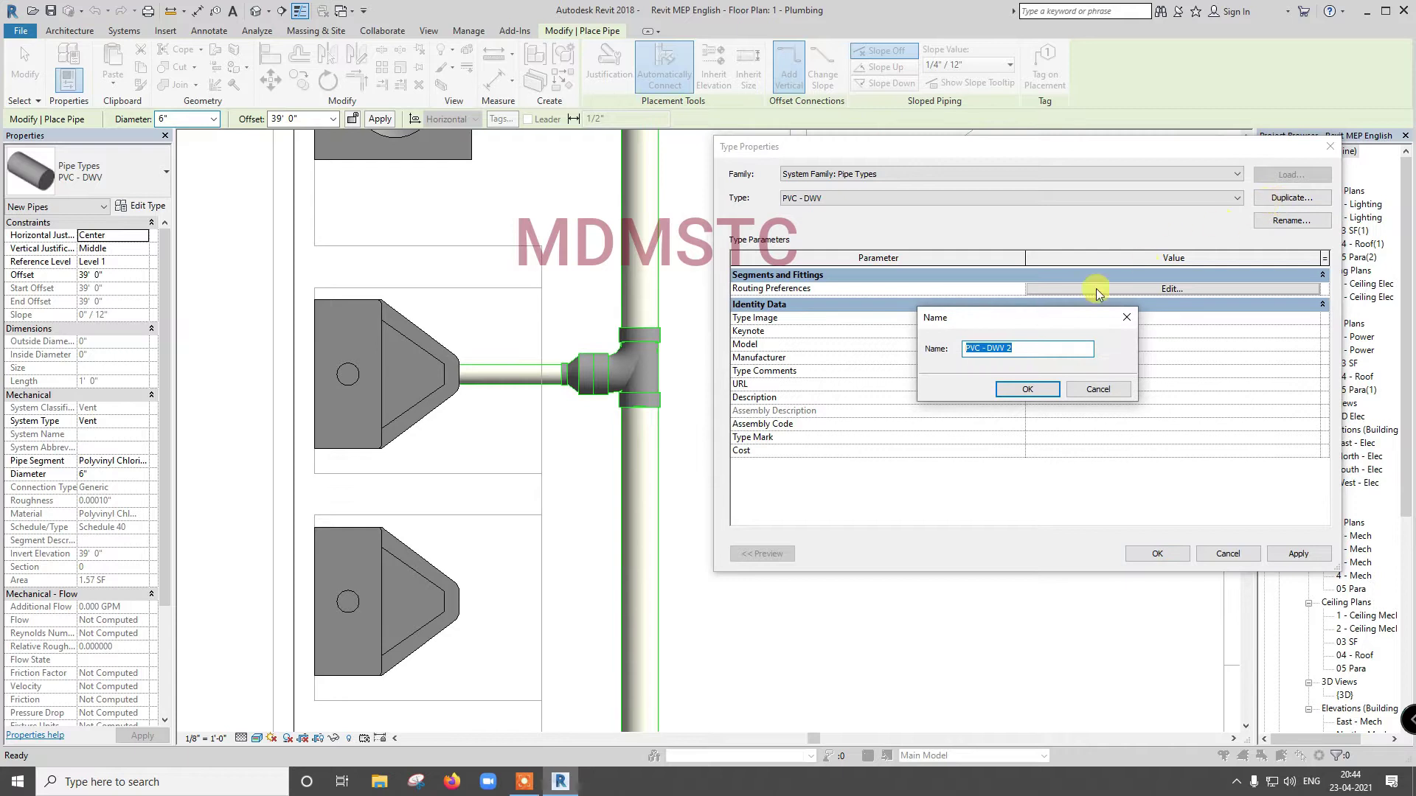
click(1022, 348)
text(ws)
click(1029, 388)
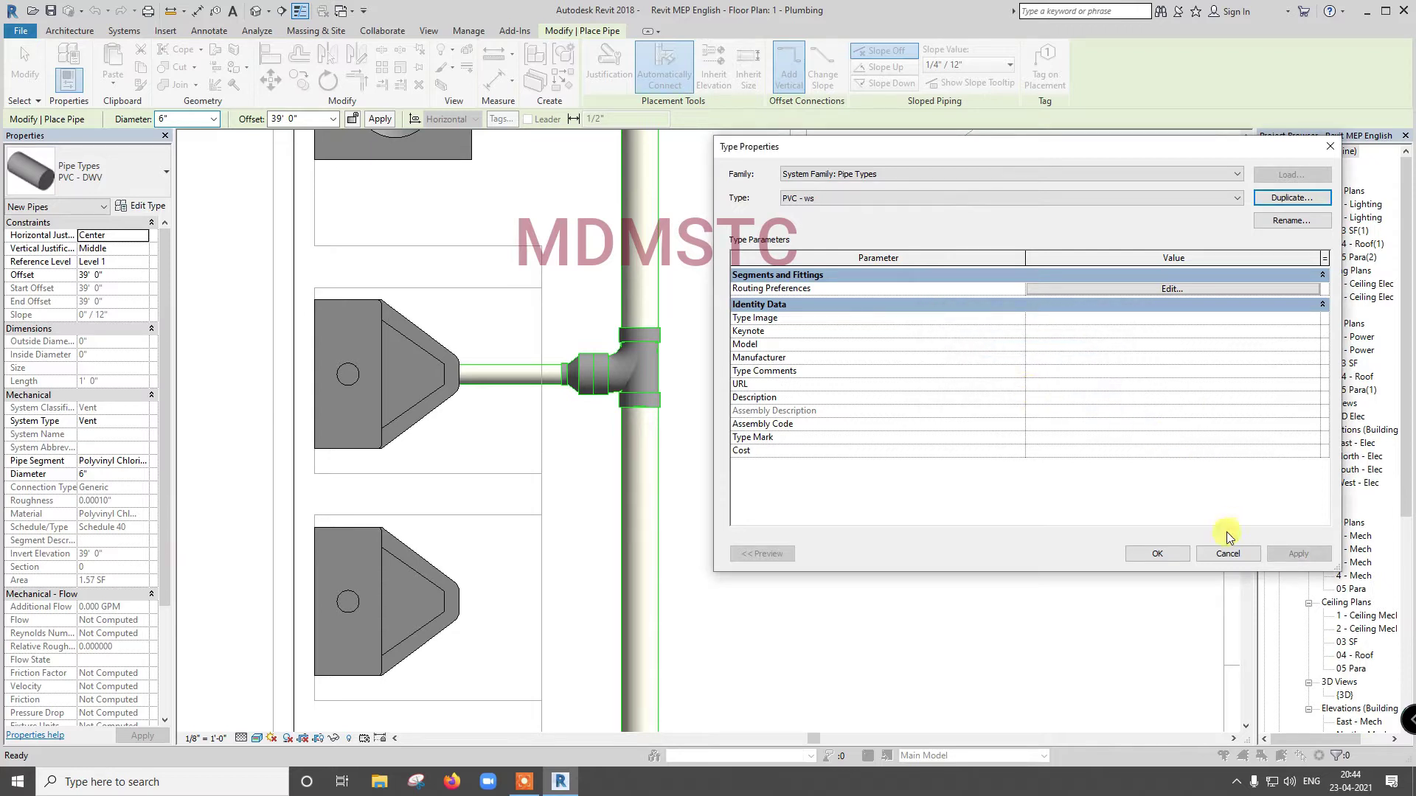
click(1171, 558)
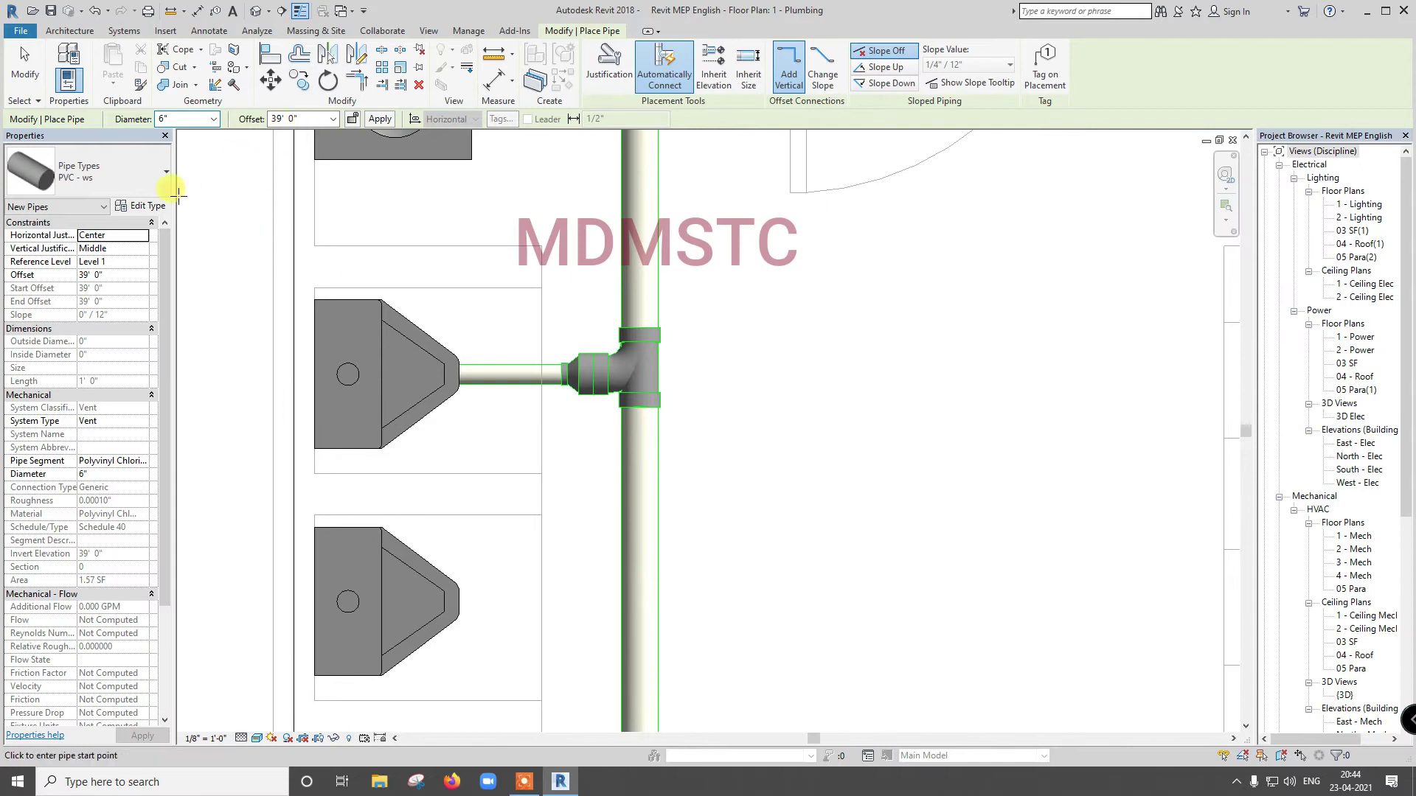
Step: In PVC - ws routing preferences, set Elbow and Junction to Generic: Standard fittings
click(141, 206)
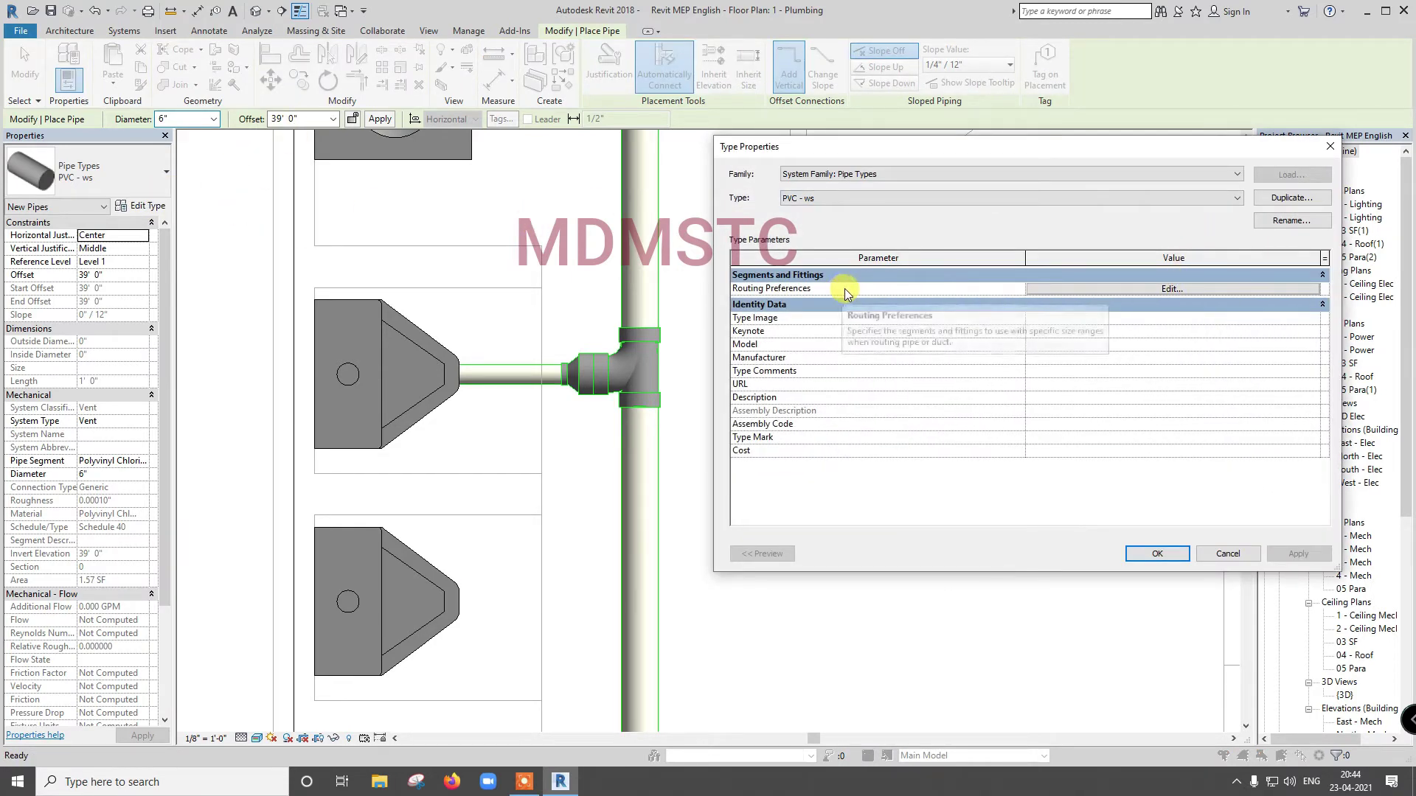
click(1172, 290)
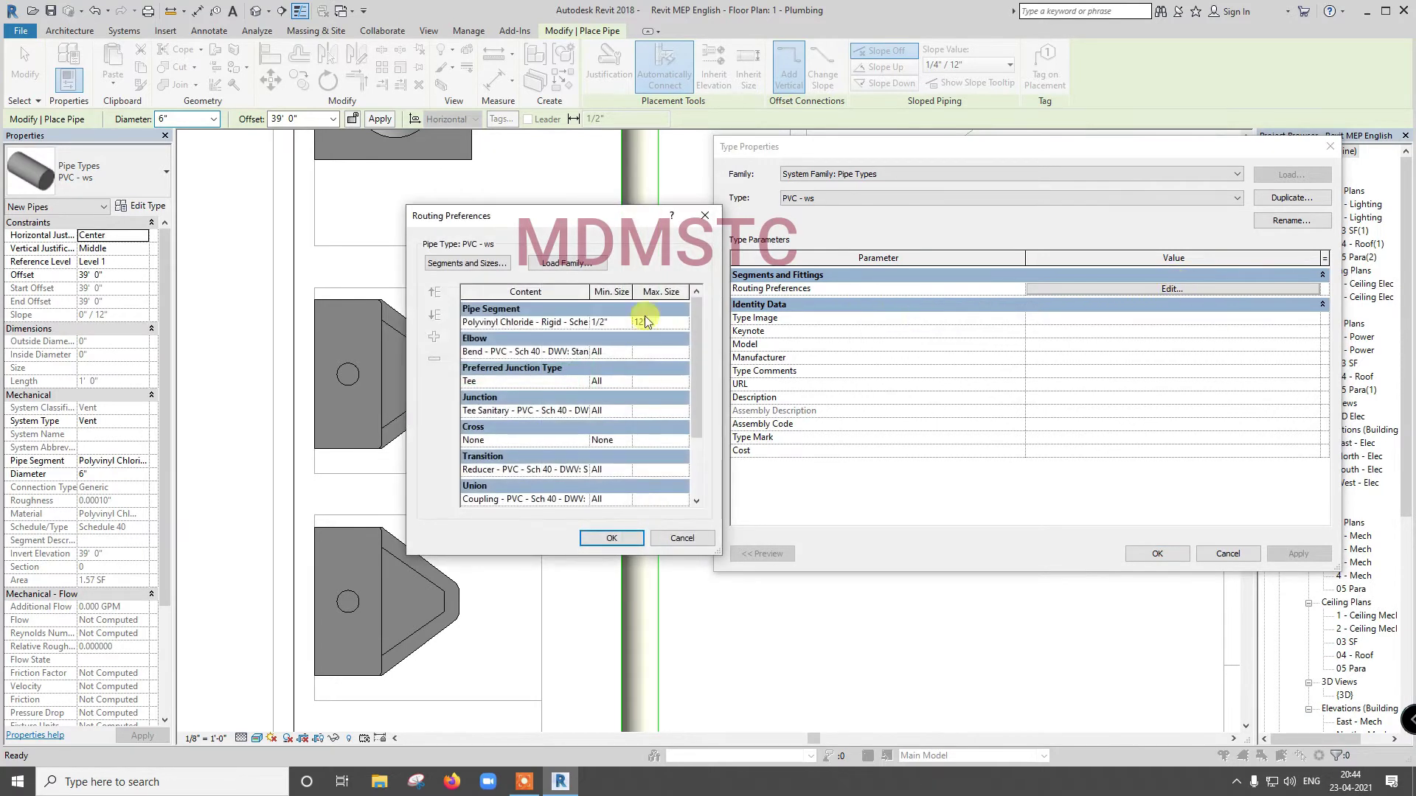
click(581, 353)
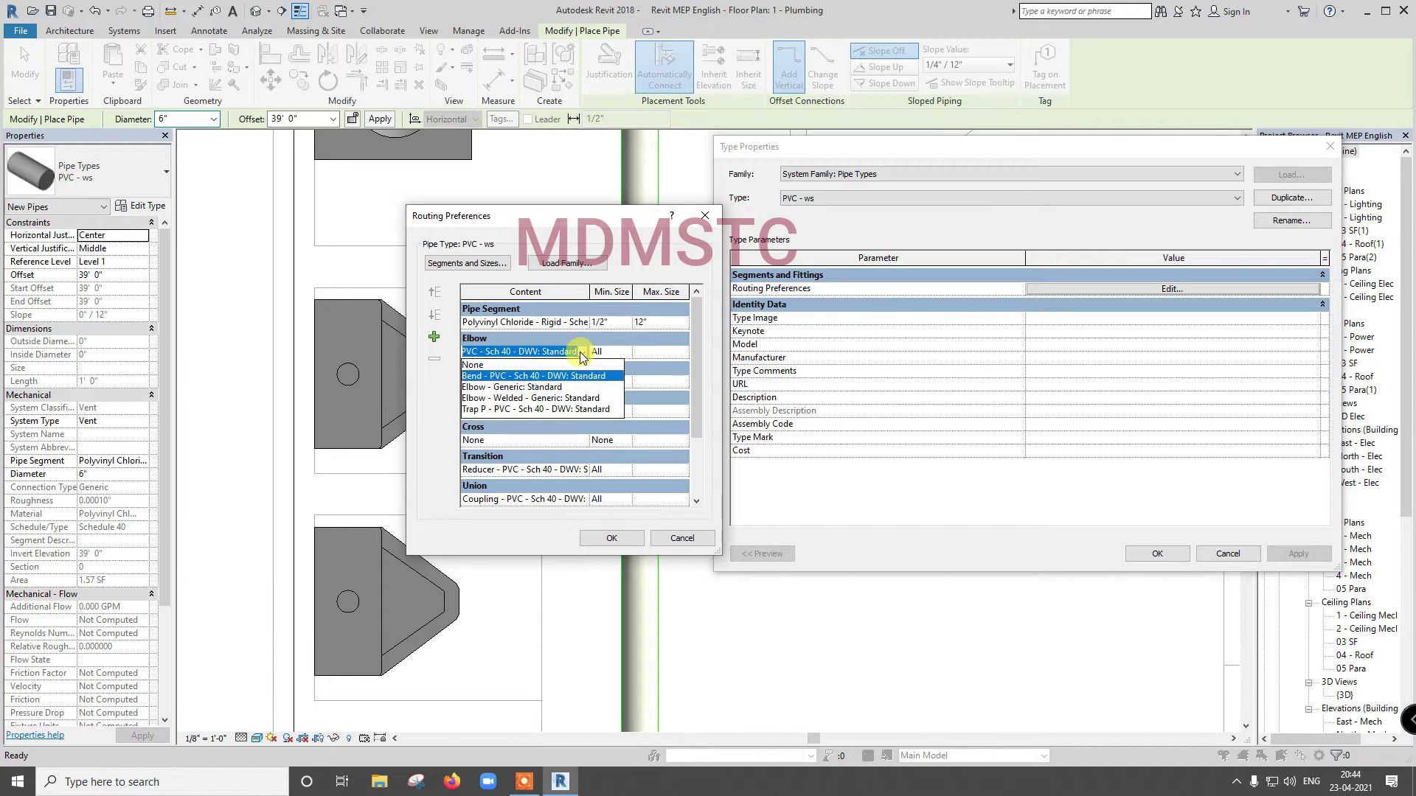
click(546, 387)
click(570, 415)
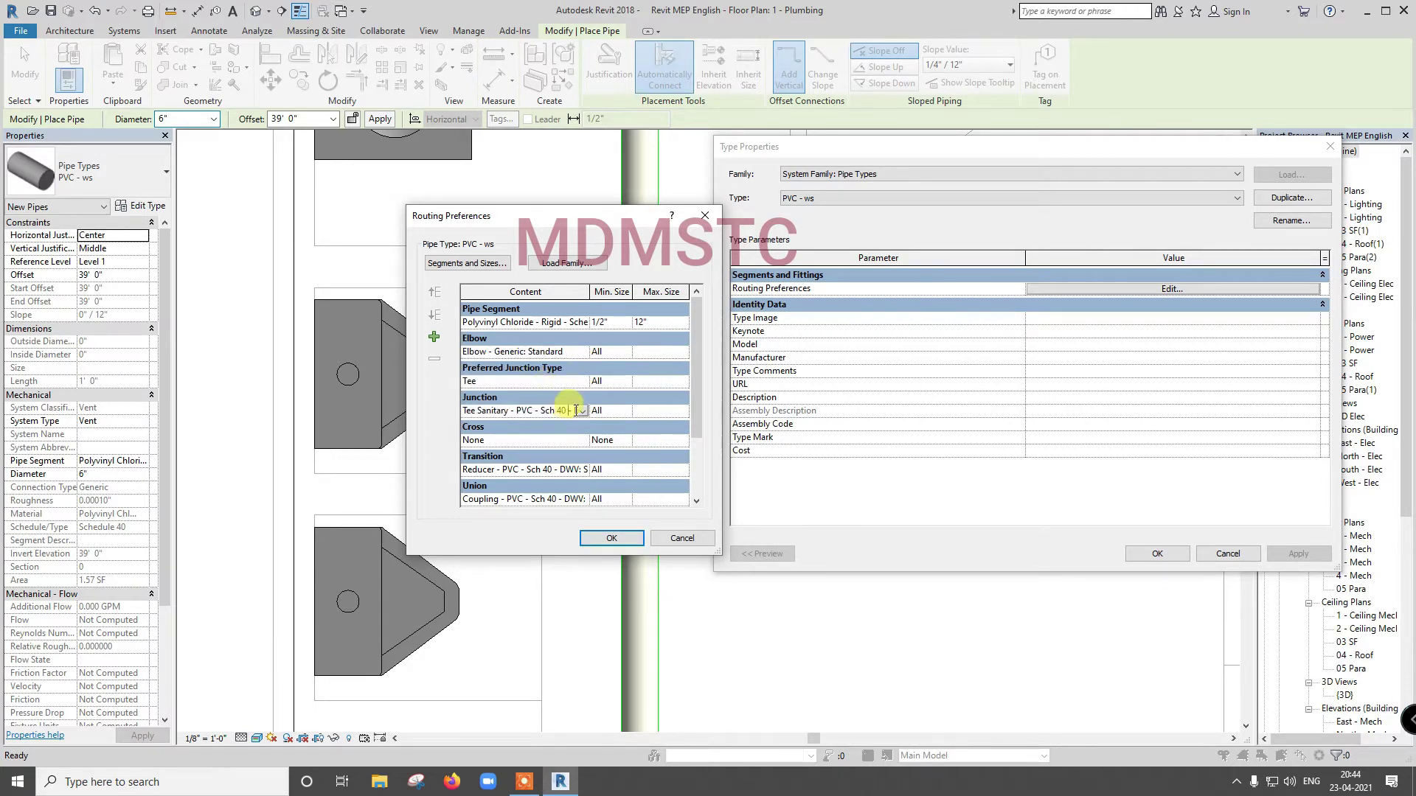
click(582, 411)
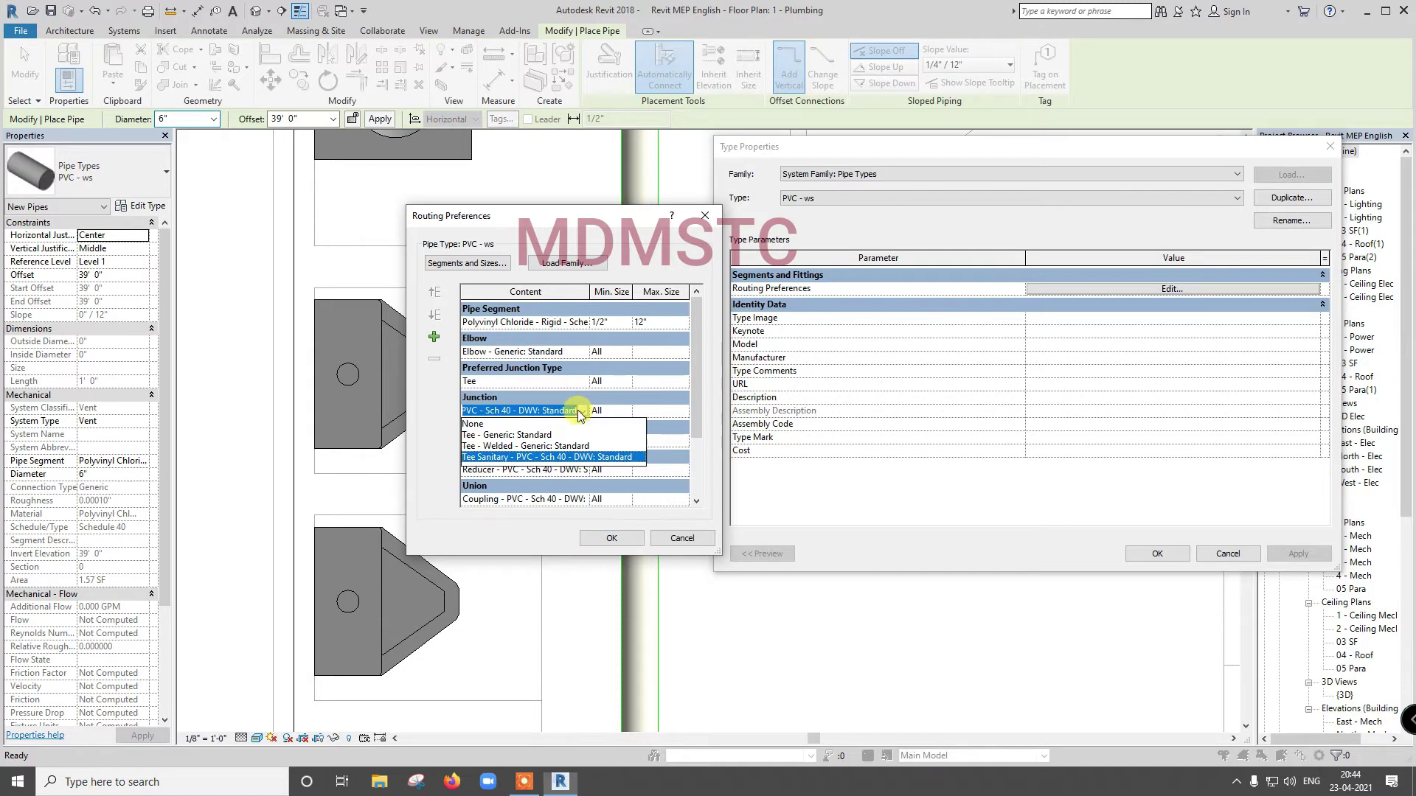
click(521, 436)
Step: Set Transition, Union (coupling) and Cap to Generic: Standard and confirm the type changes
click(578, 470)
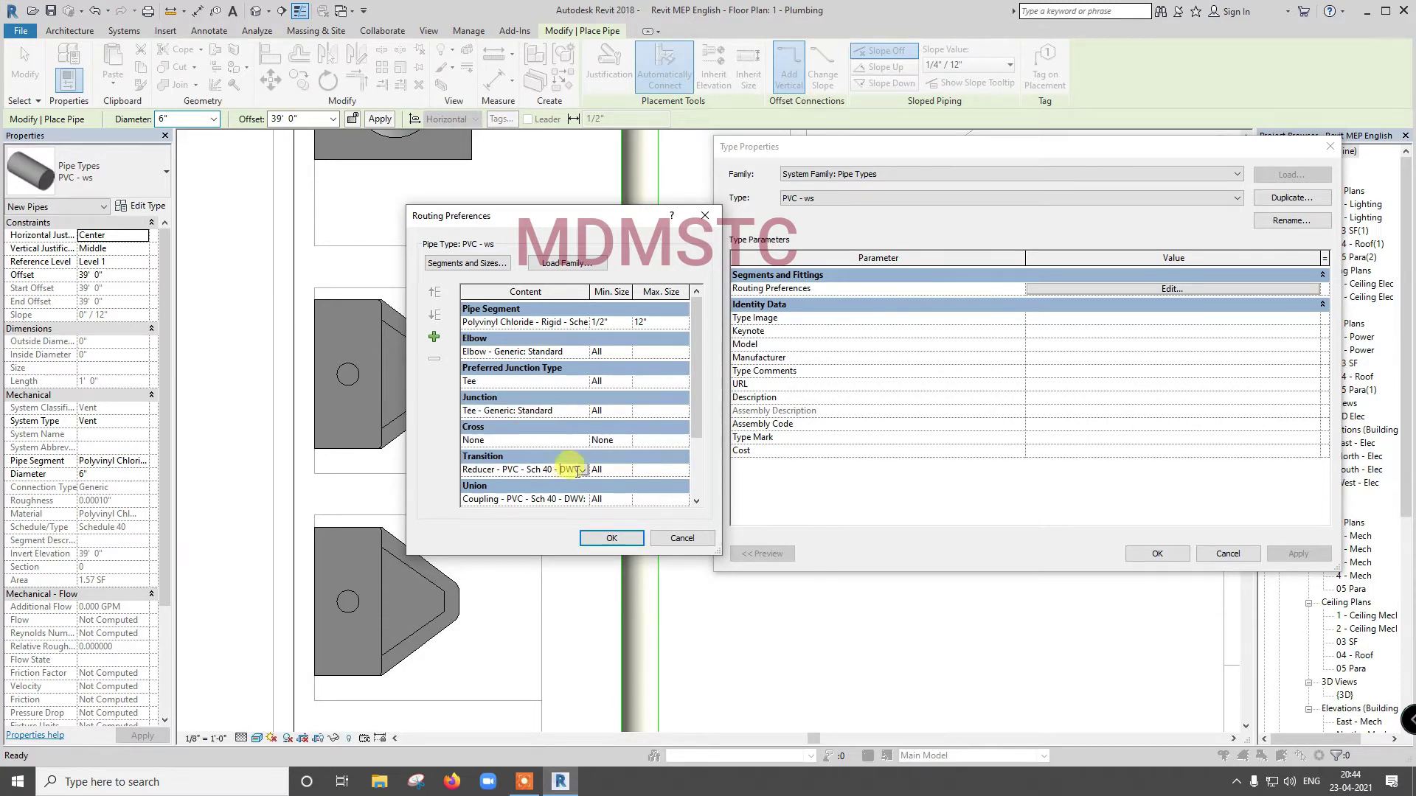
click(581, 471)
click(539, 500)
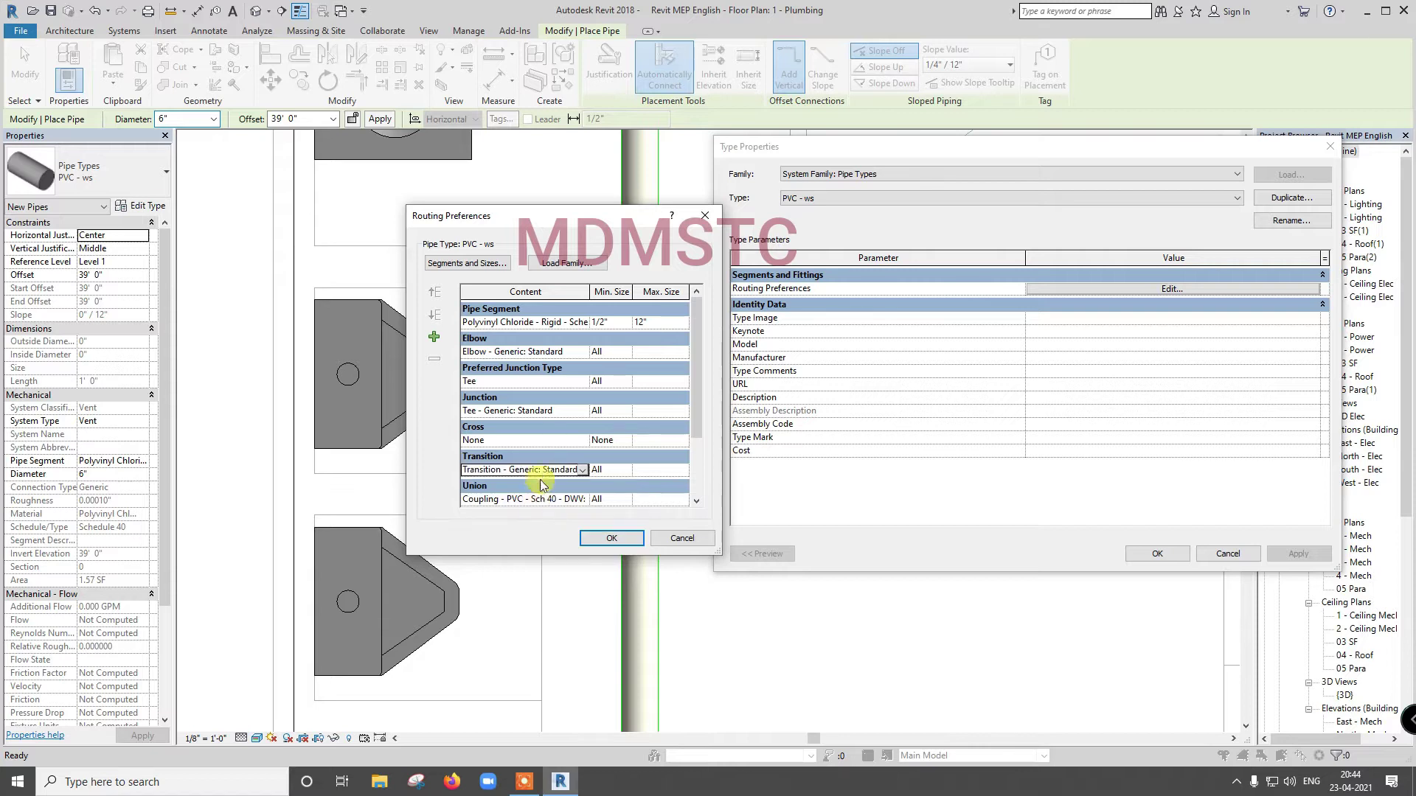
click(542, 499)
click(583, 440)
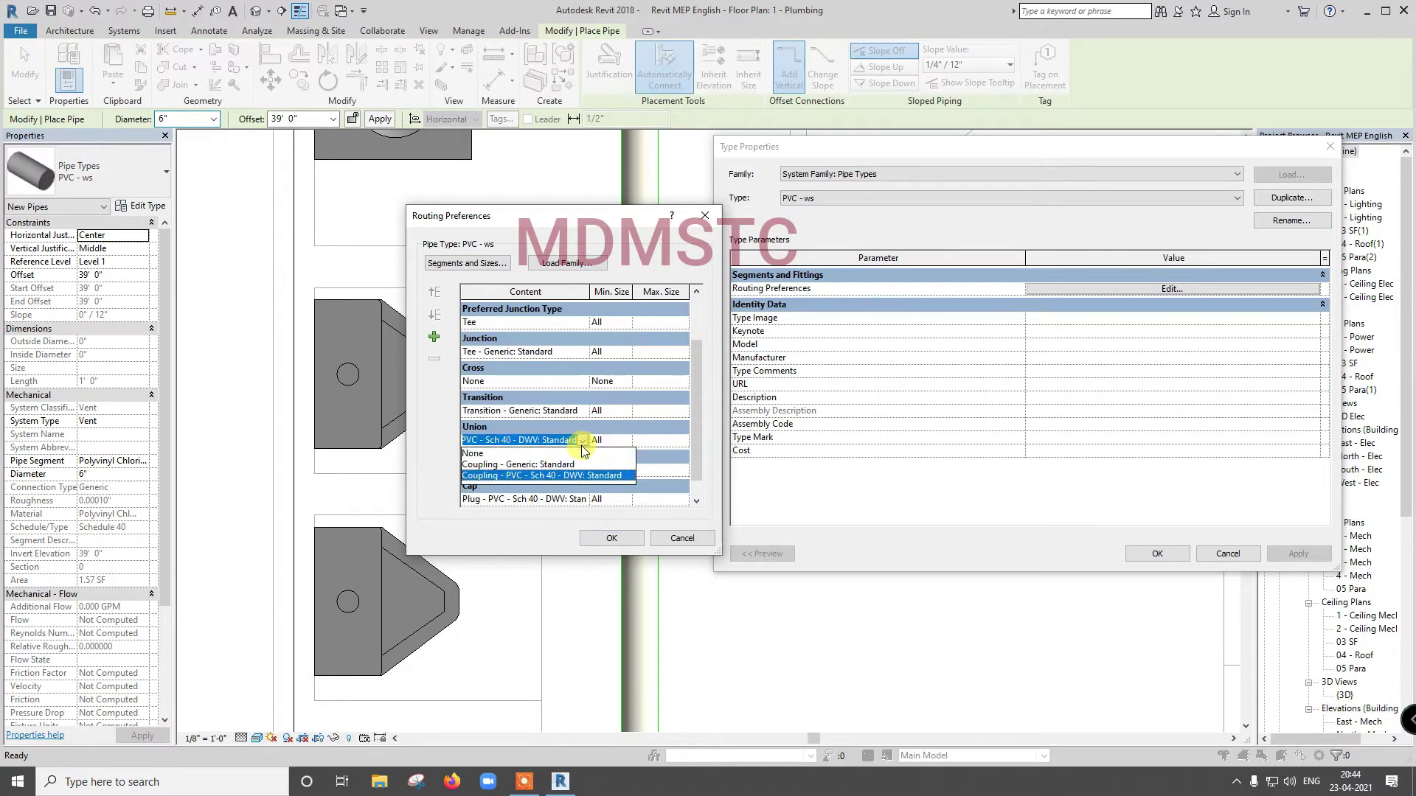
click(565, 464)
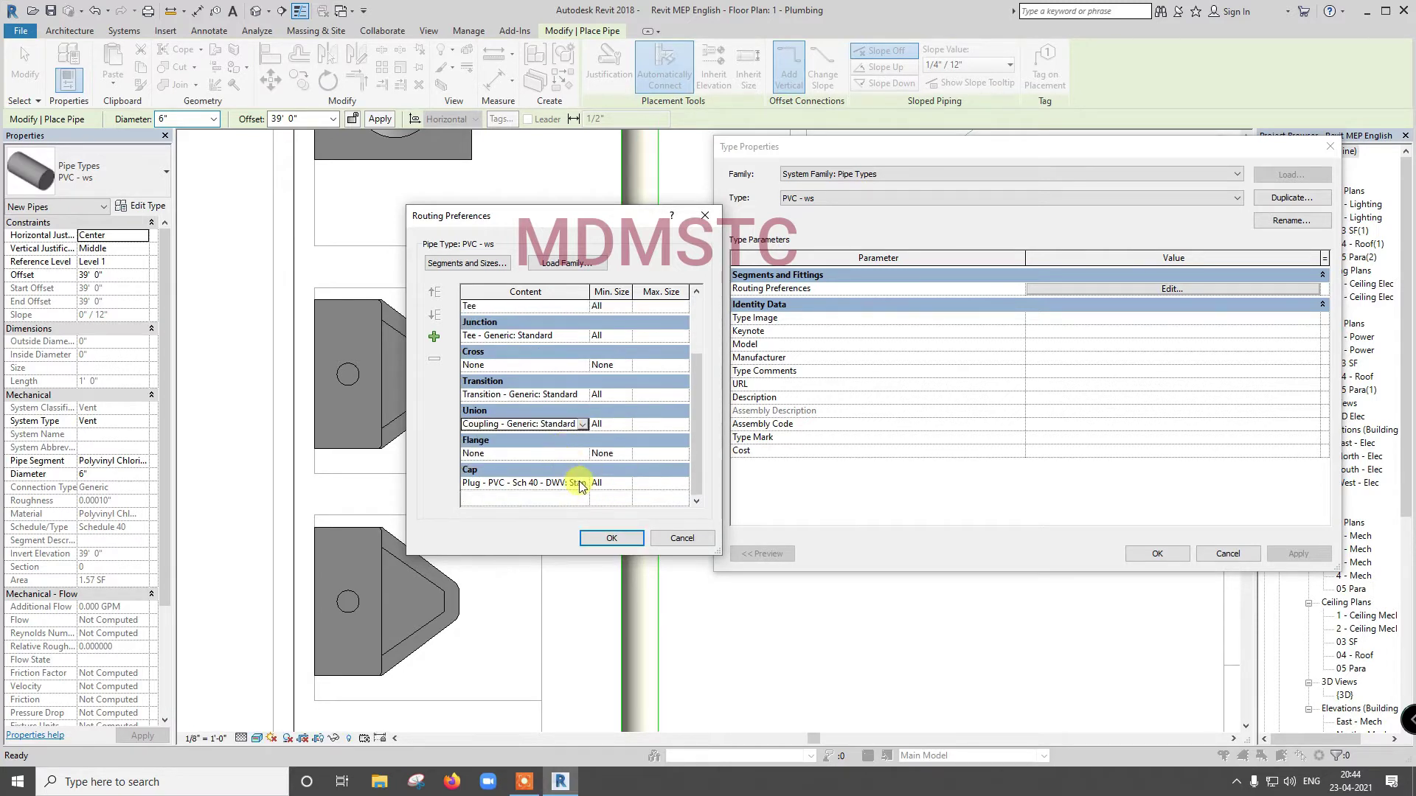
click(580, 487)
click(537, 507)
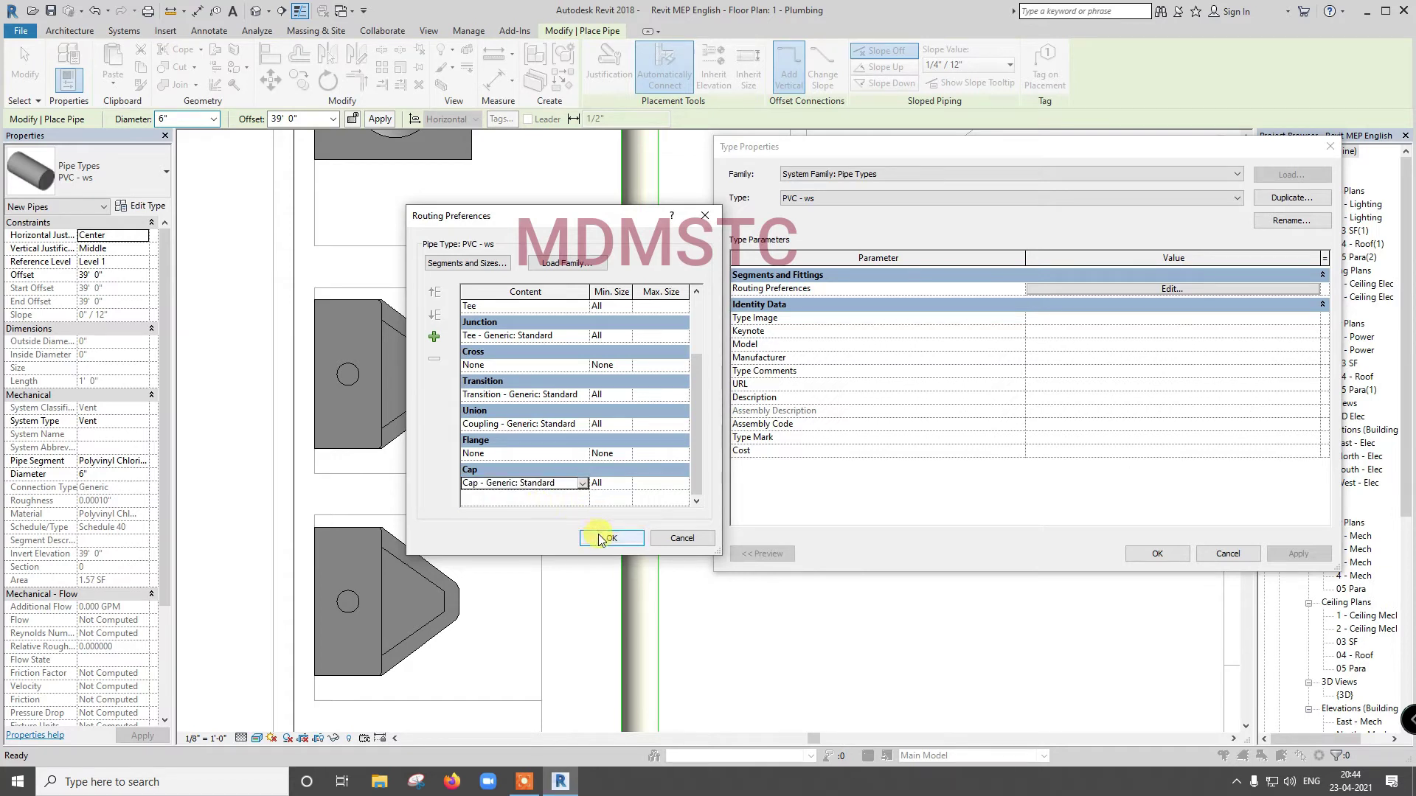
click(605, 538)
click(1156, 553)
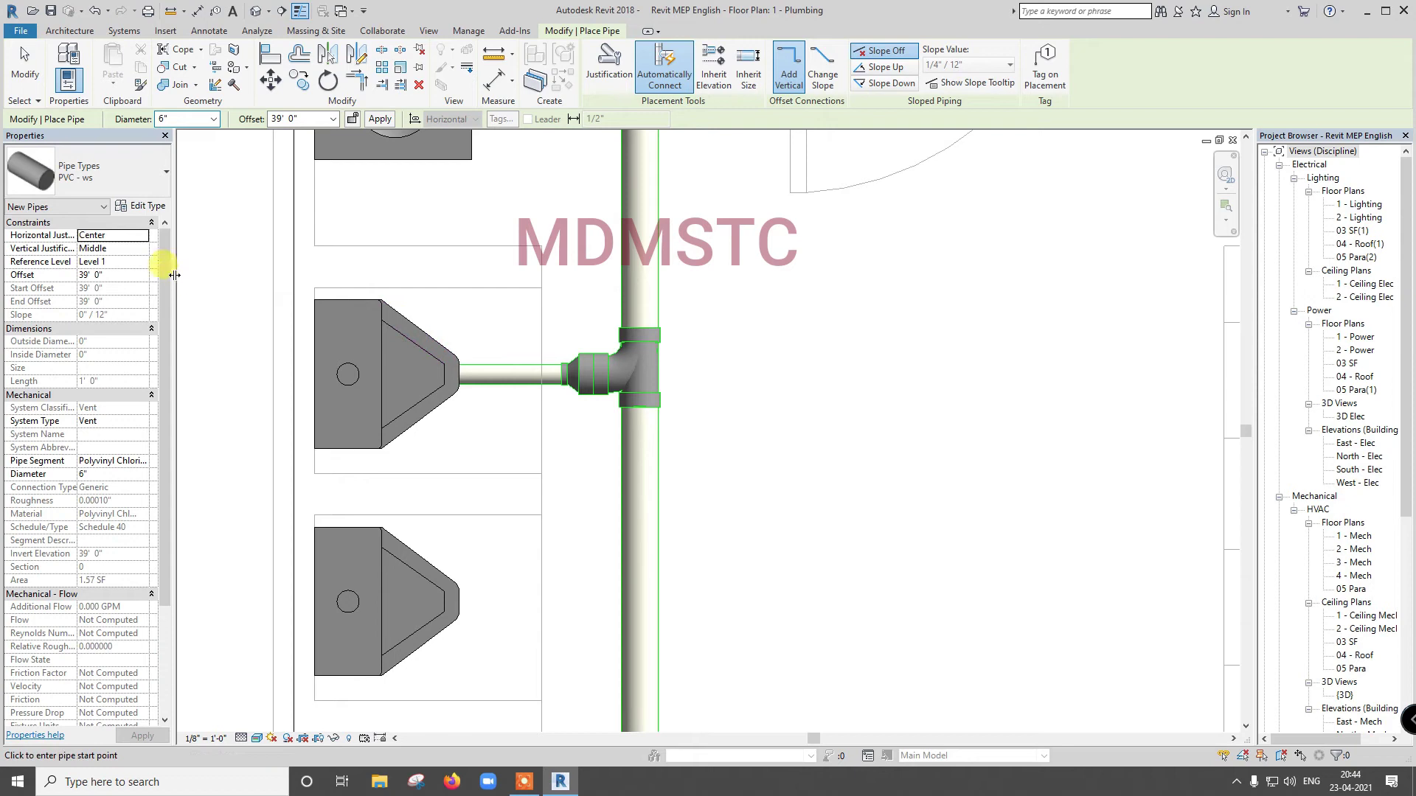
Step: Give the PVC - ws pipe an 11' 0" offset, Domestic Cold Water system and 1" diameter
click(135, 275)
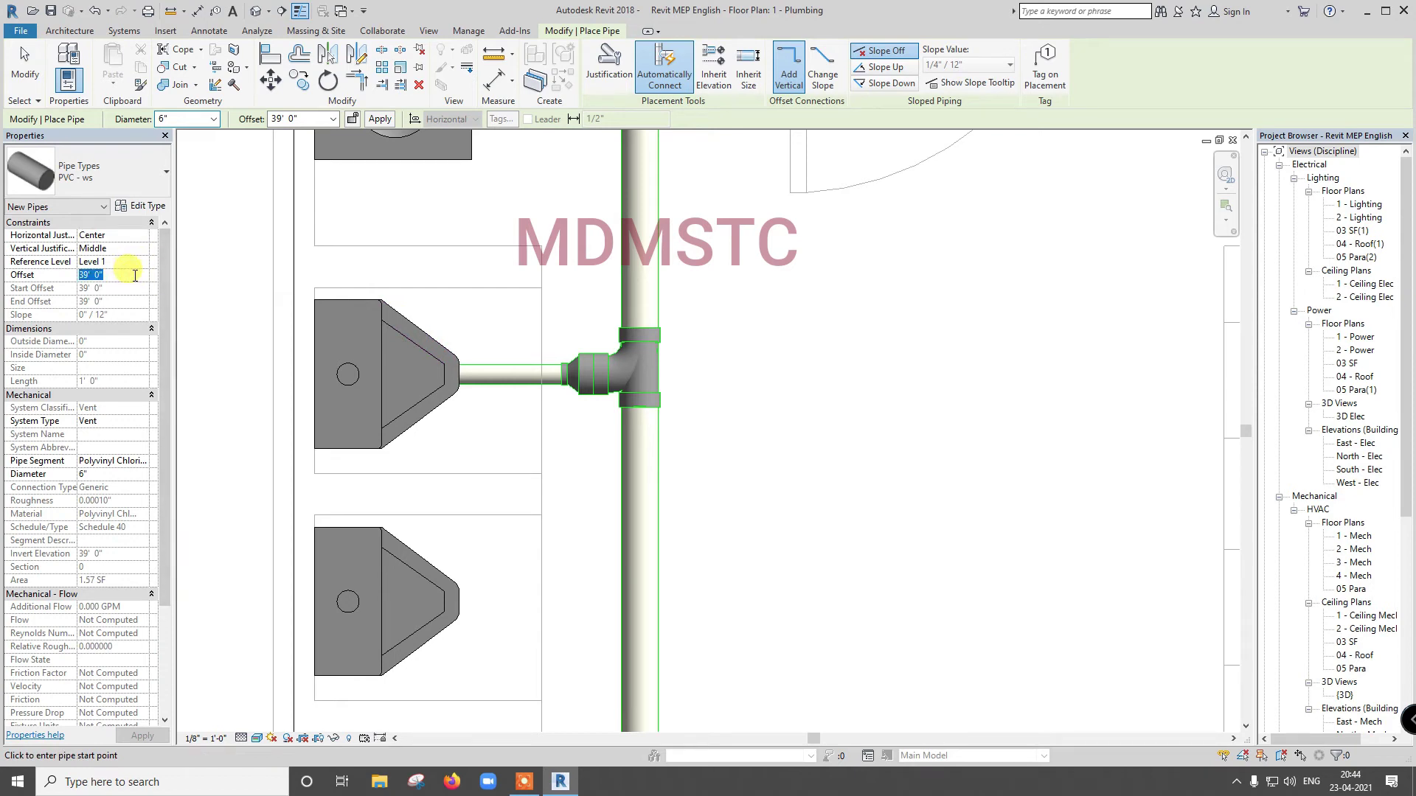
text(11)
key(Return)
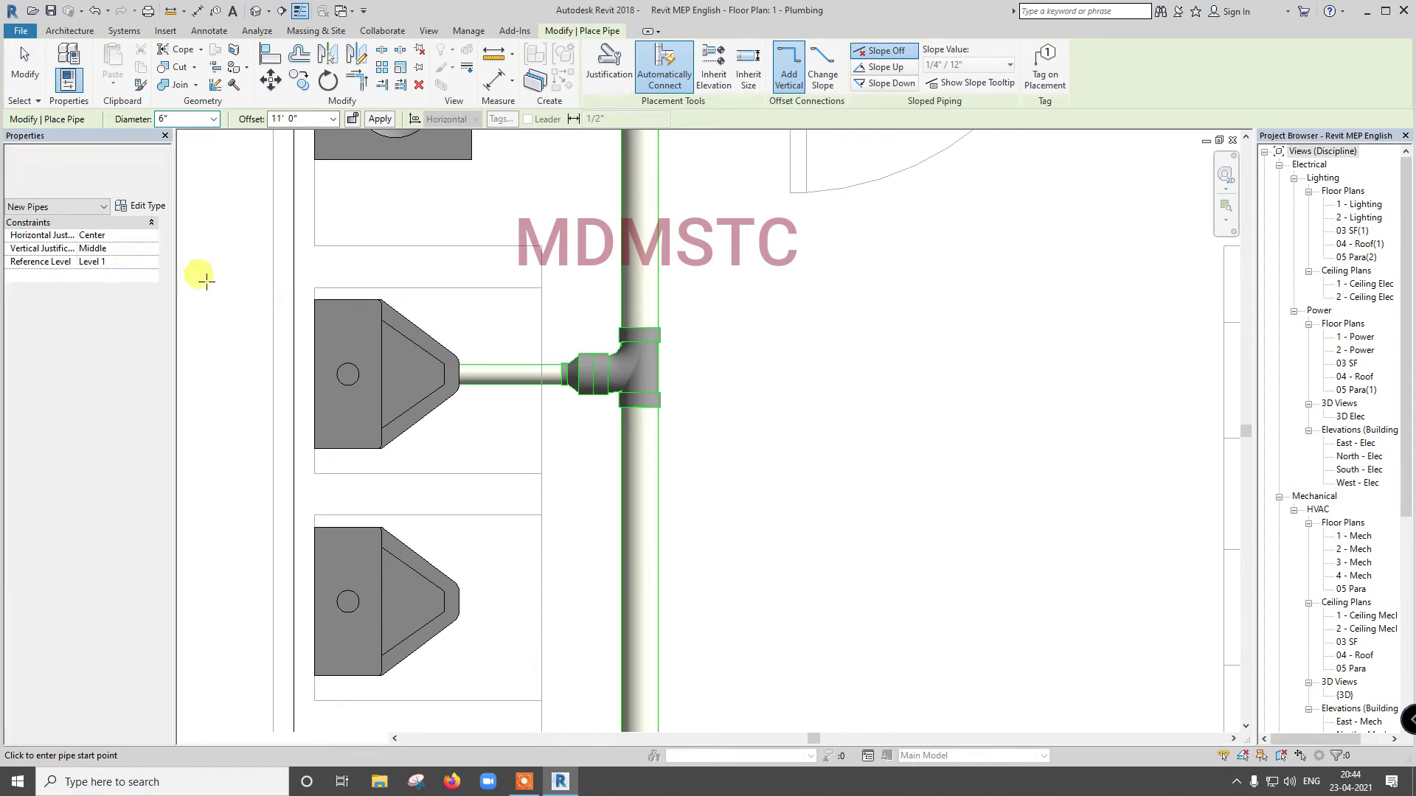
click(140, 424)
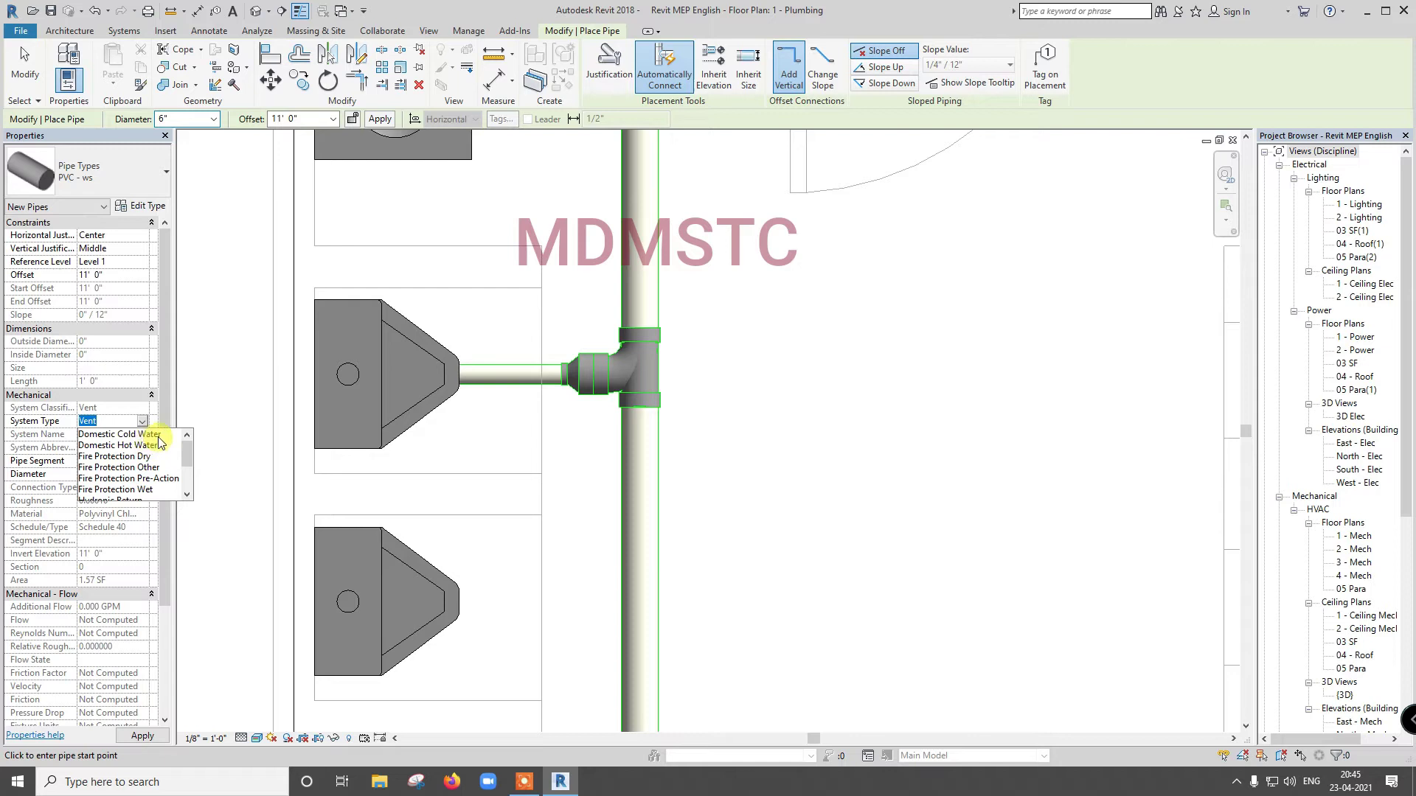
click(156, 435)
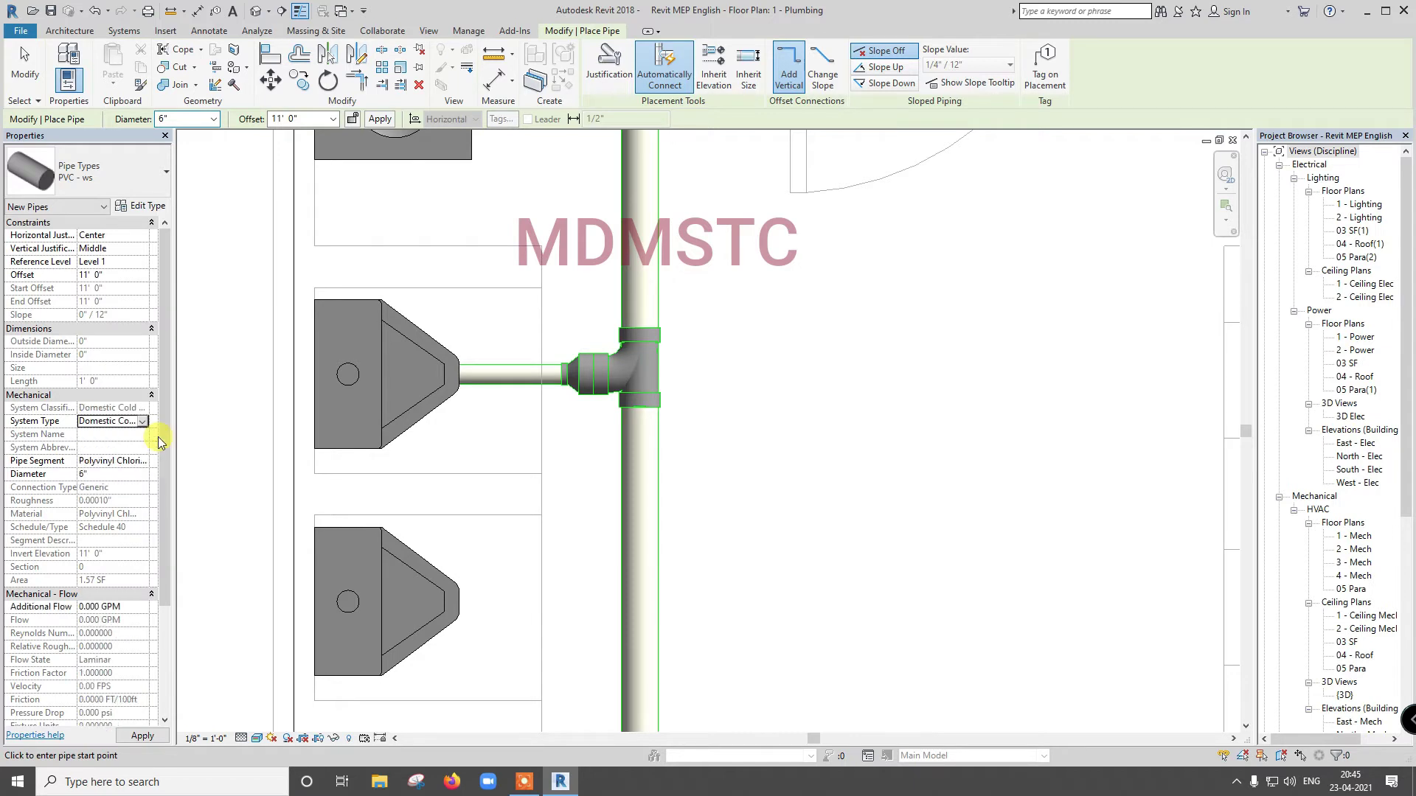
click(145, 475)
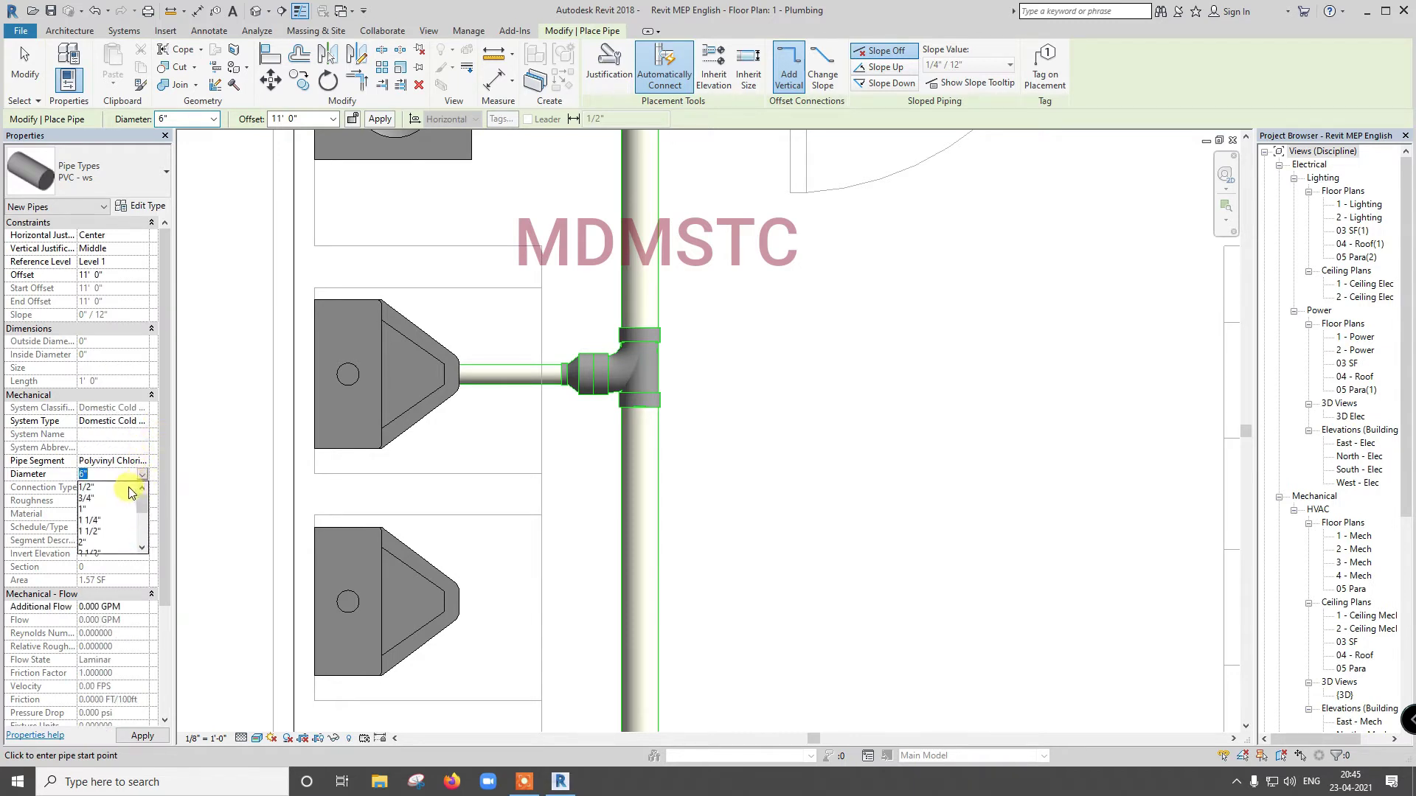
click(88, 510)
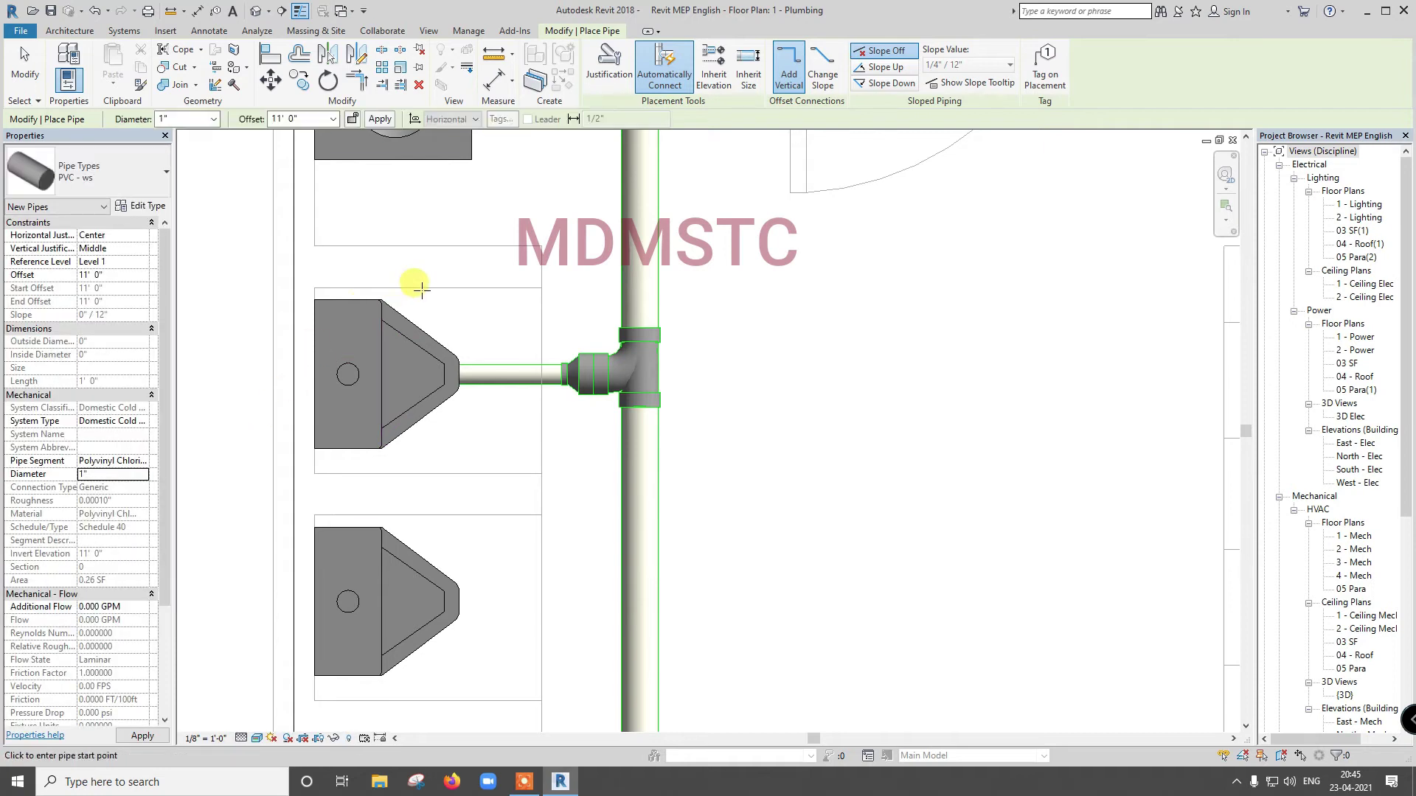
Step: Draw a 1" PVC - ws pipe from the top restroom wall leftward and finish placement
scroll(421, 289, down, 5)
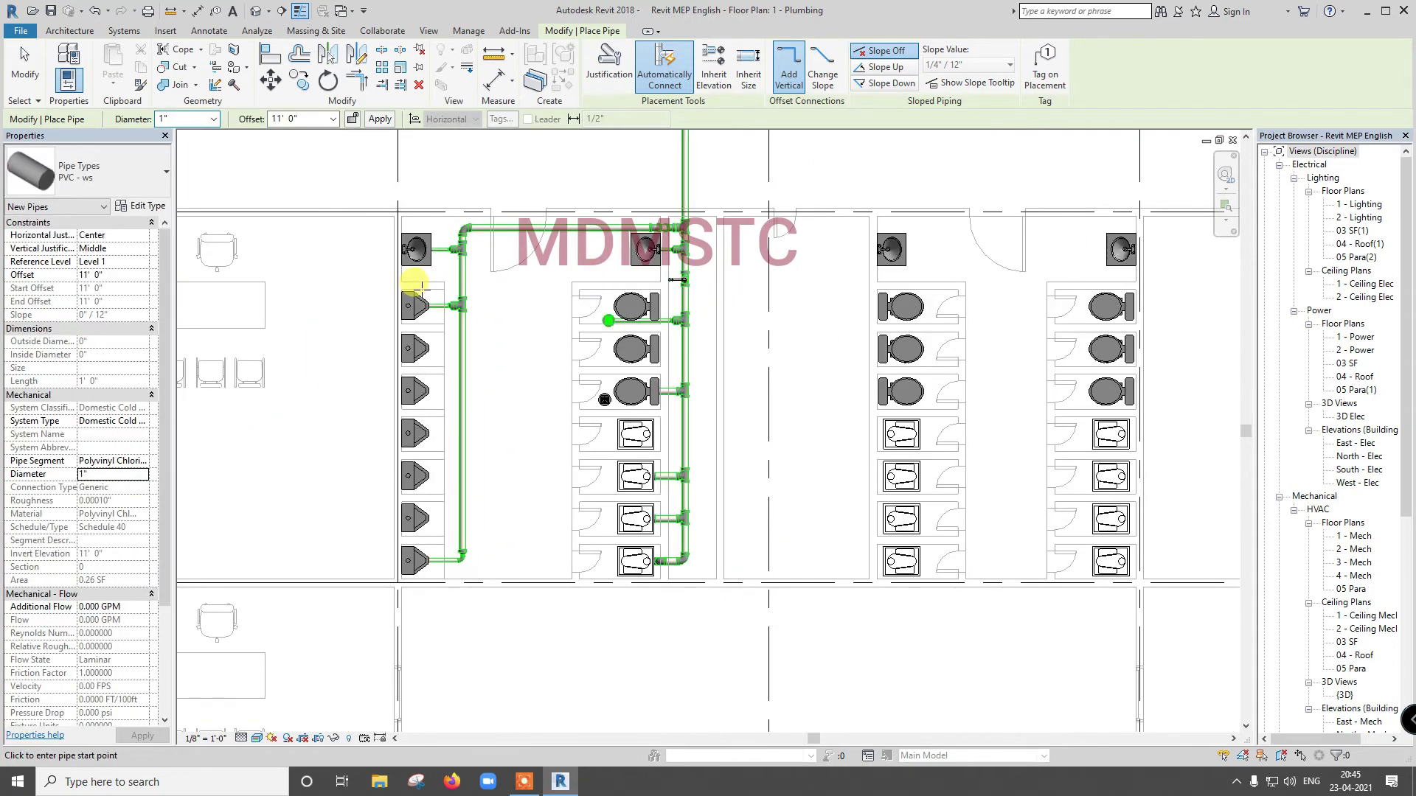
scroll(417, 284, down, 2)
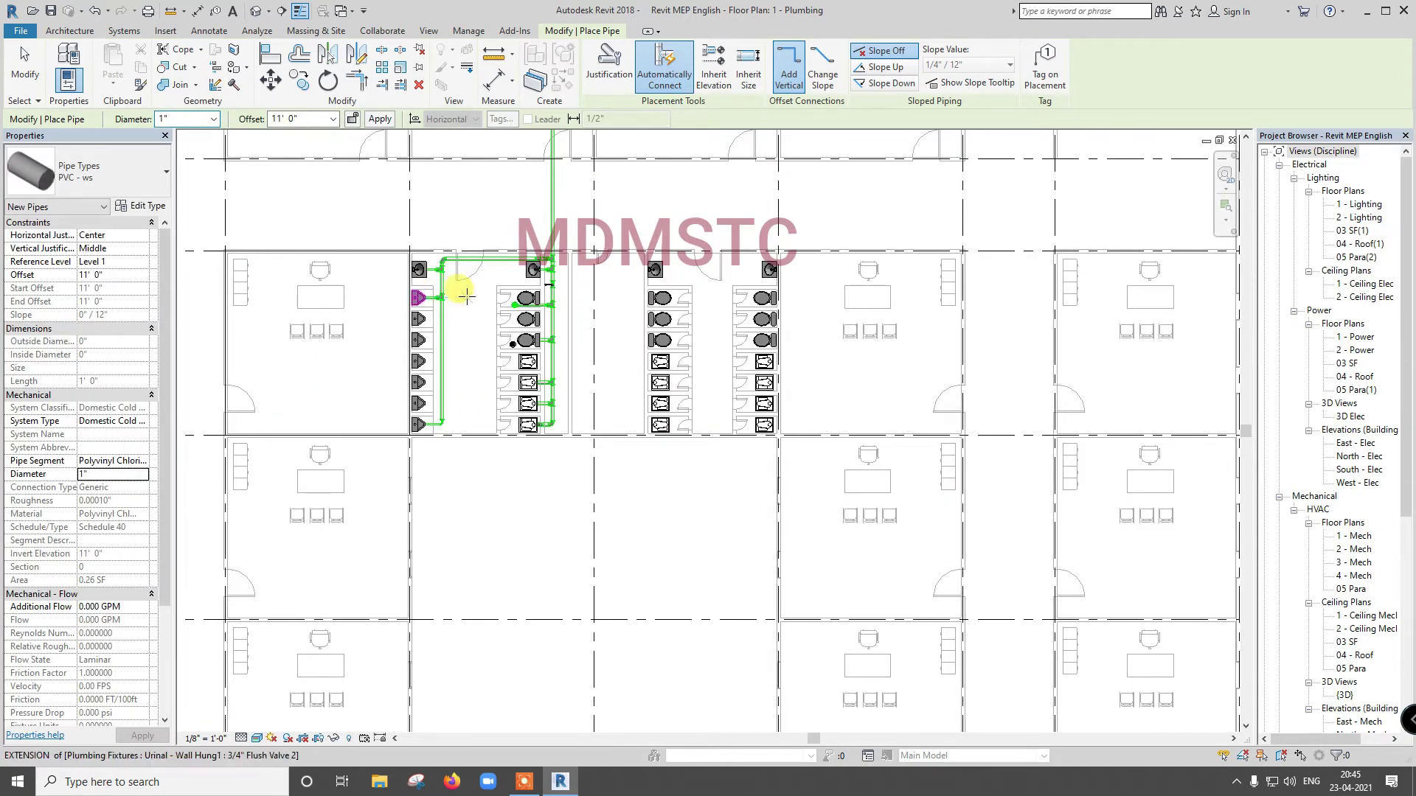
scroll(564, 276, up, 3)
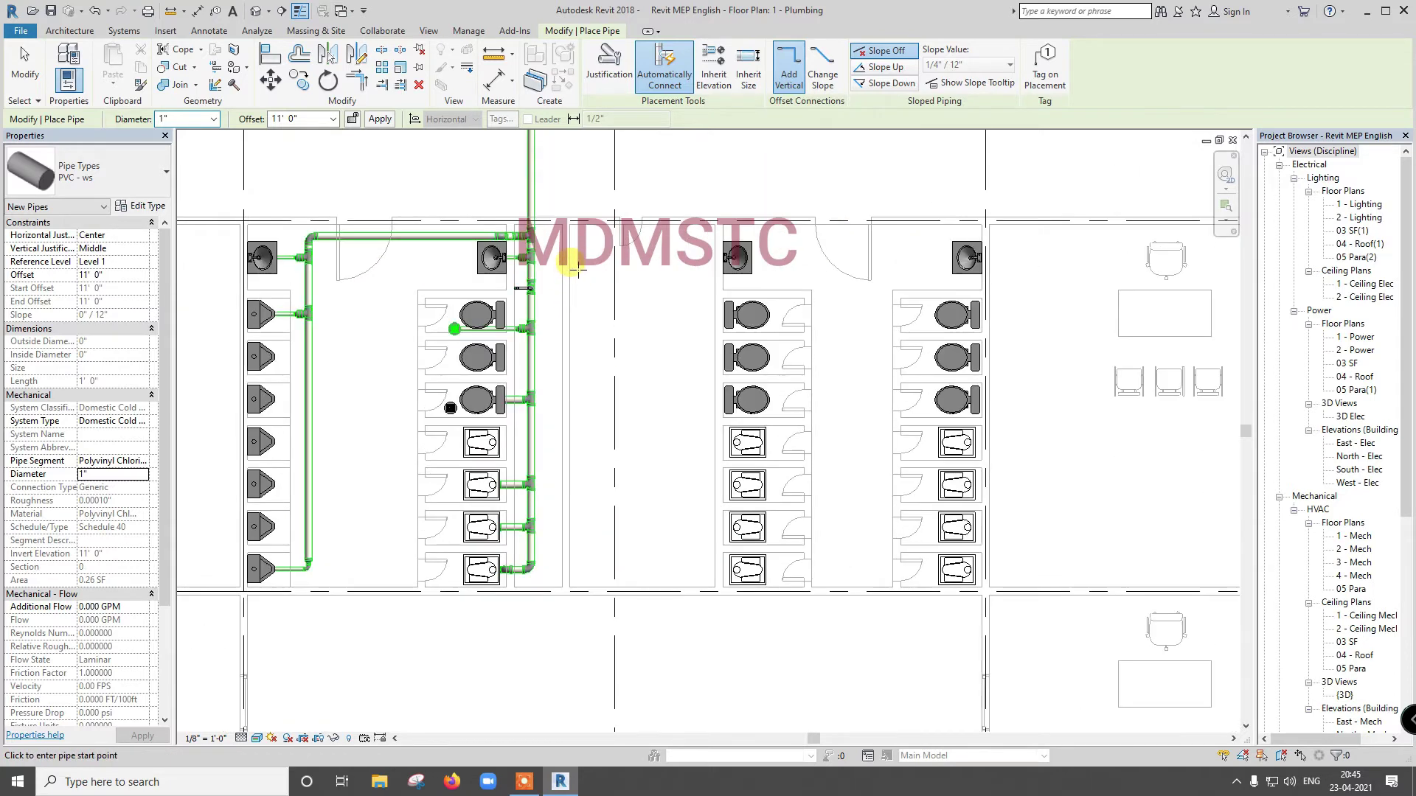
scroll(578, 255, up, 1)
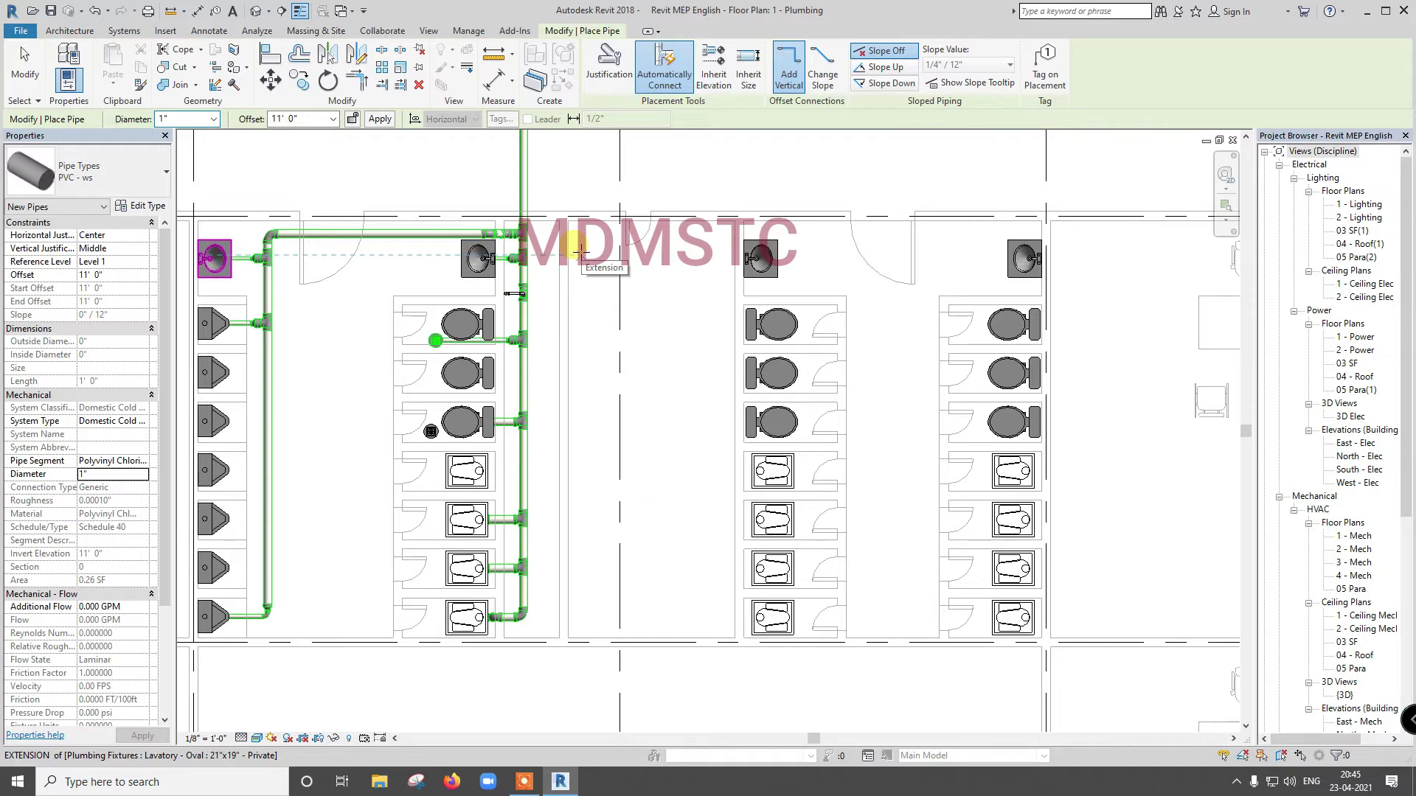
scroll(575, 251, up, 1)
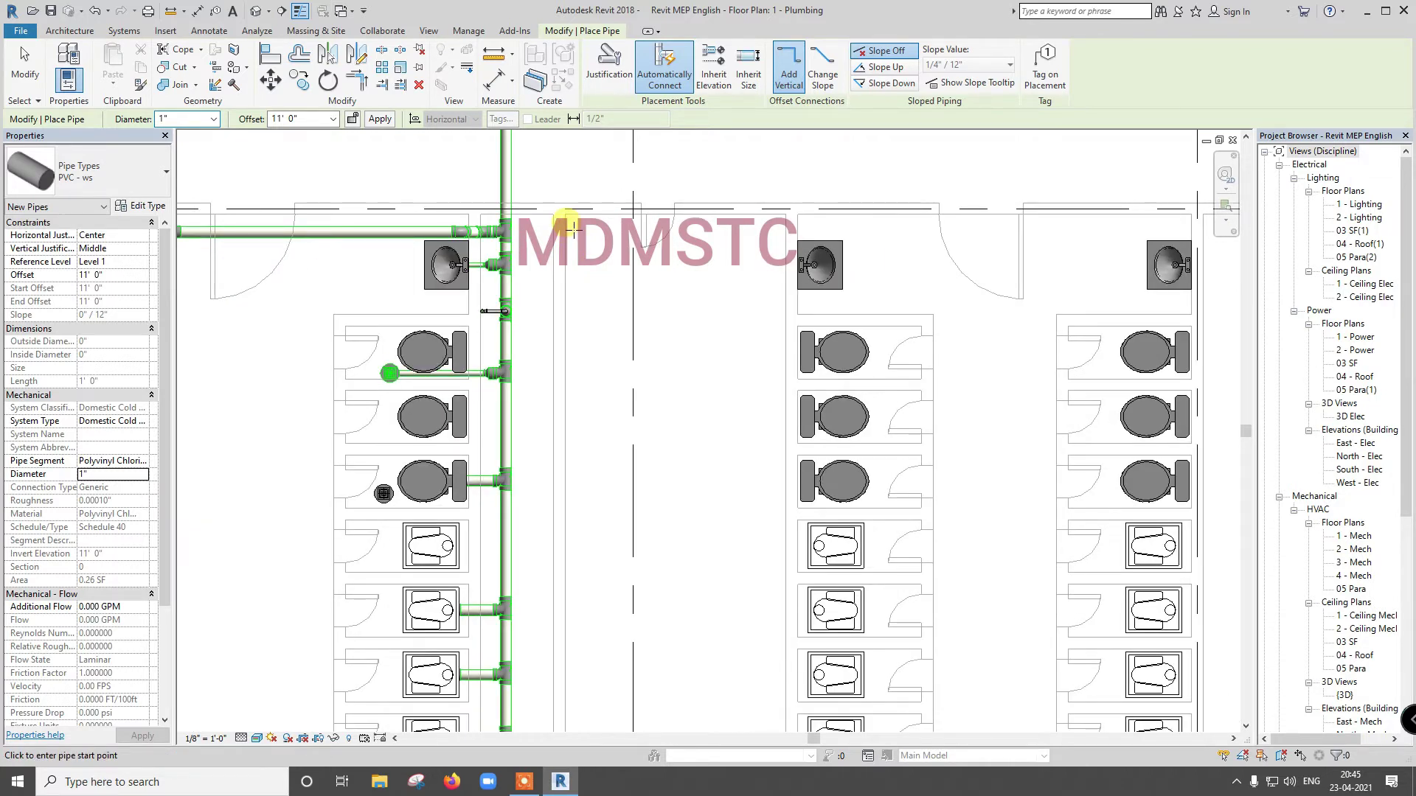
click(574, 229)
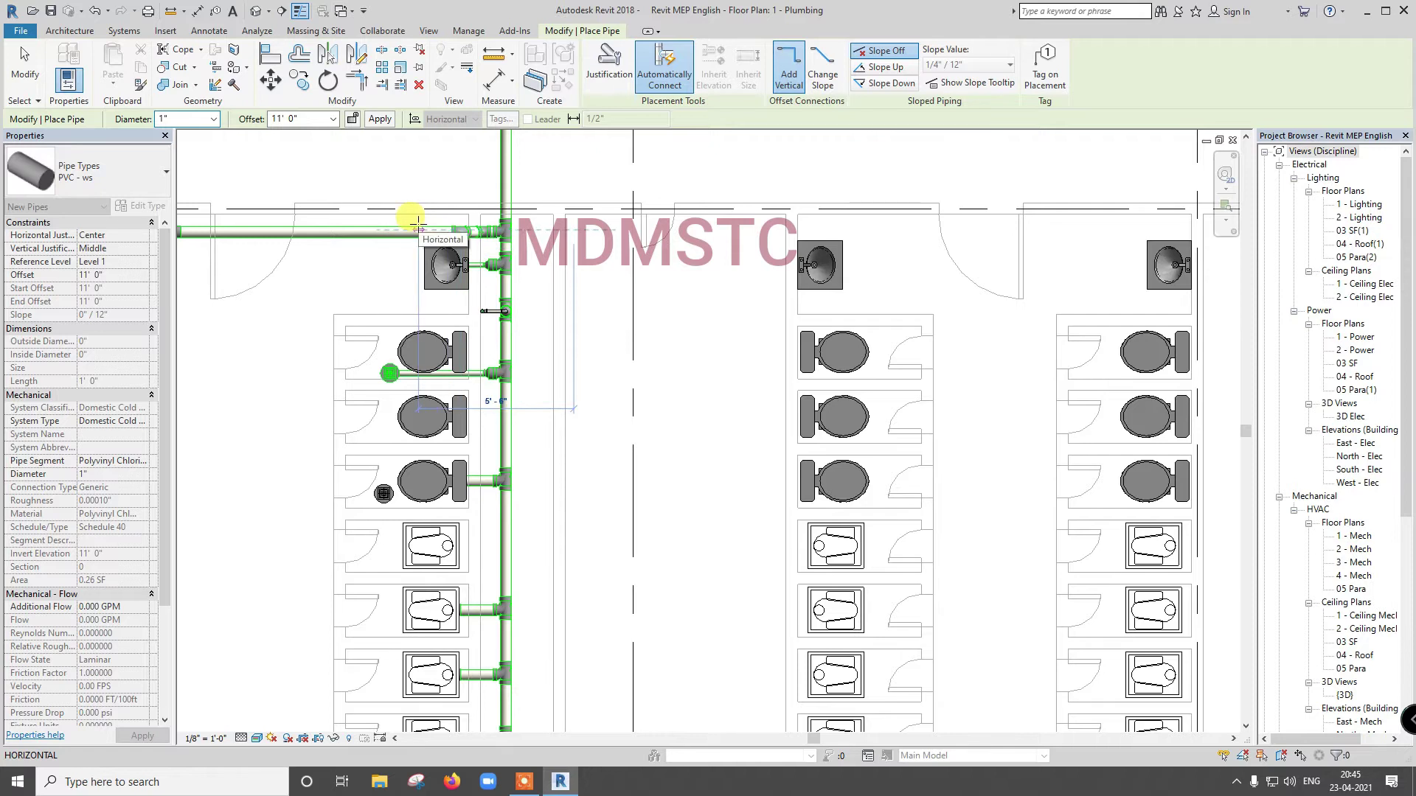
scroll(416, 221, down, 2)
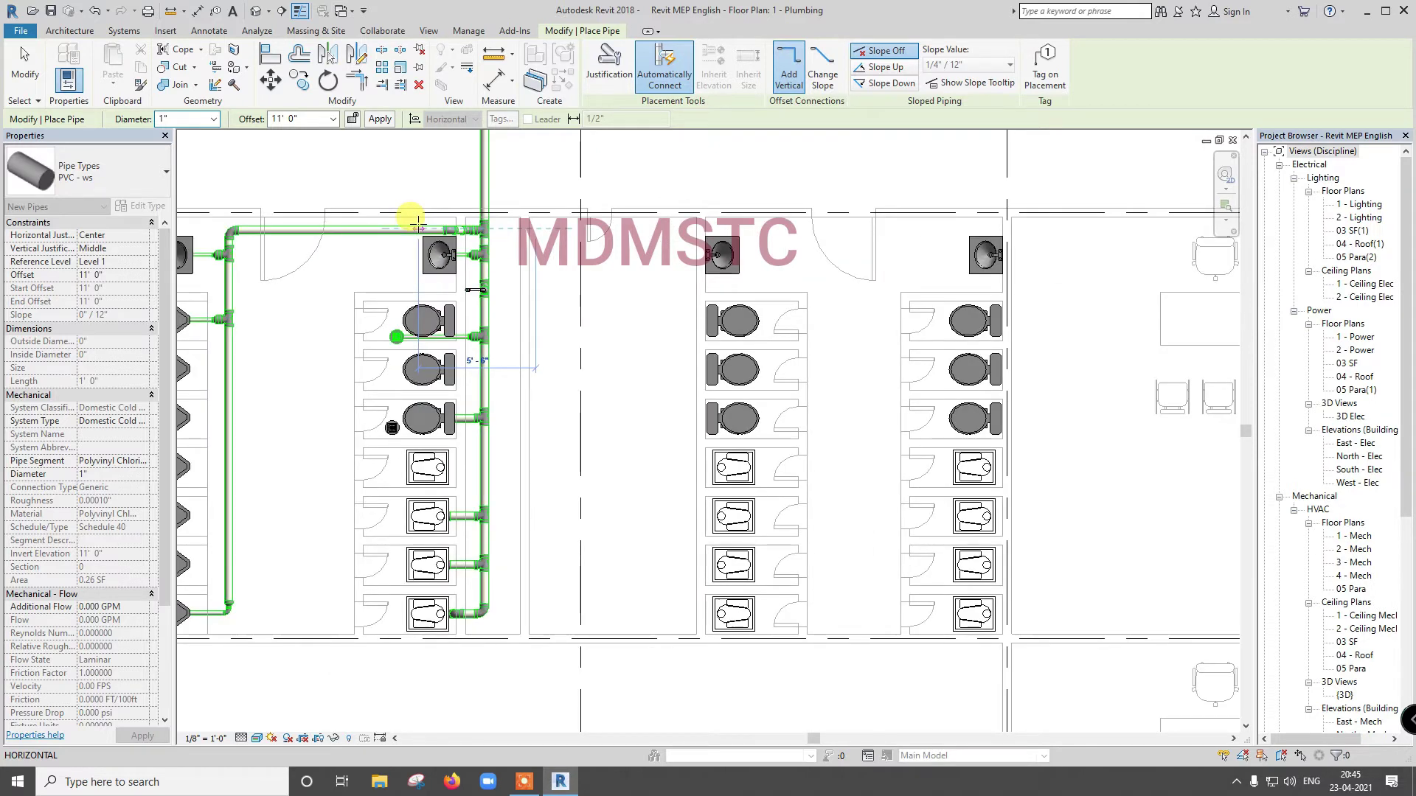
scroll(416, 221, down, 3)
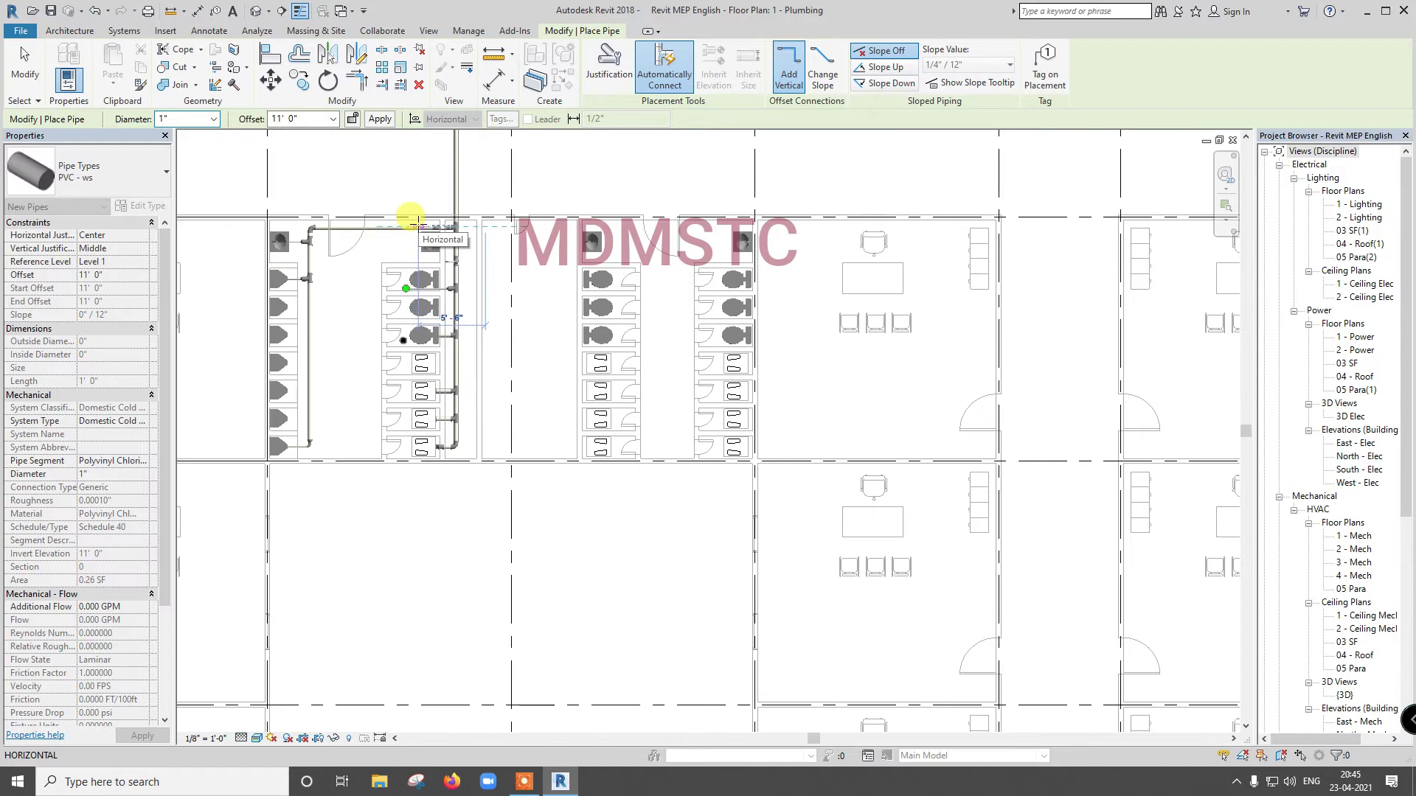
scroll(295, 219, up, 2)
scroll(291, 218, up, 3)
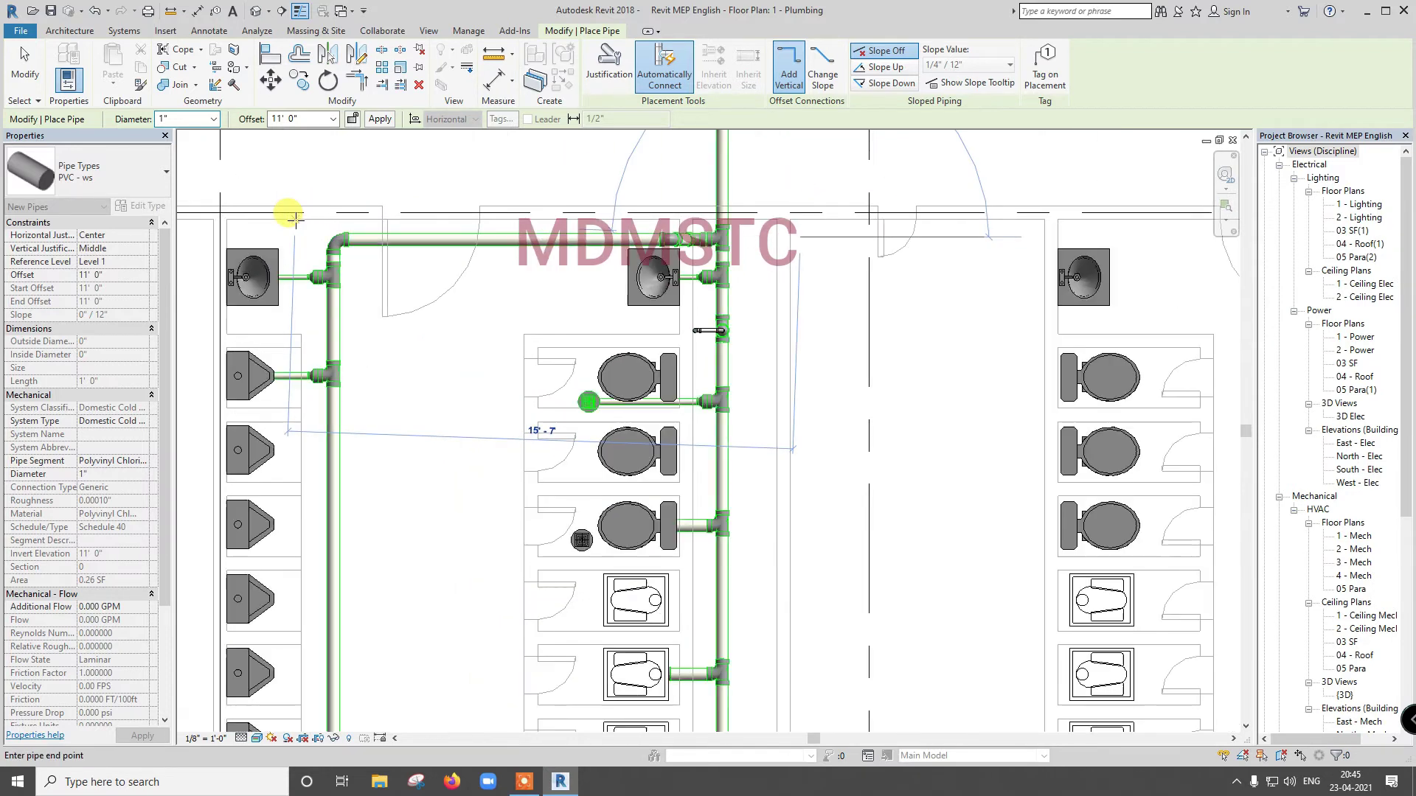
click(215, 232)
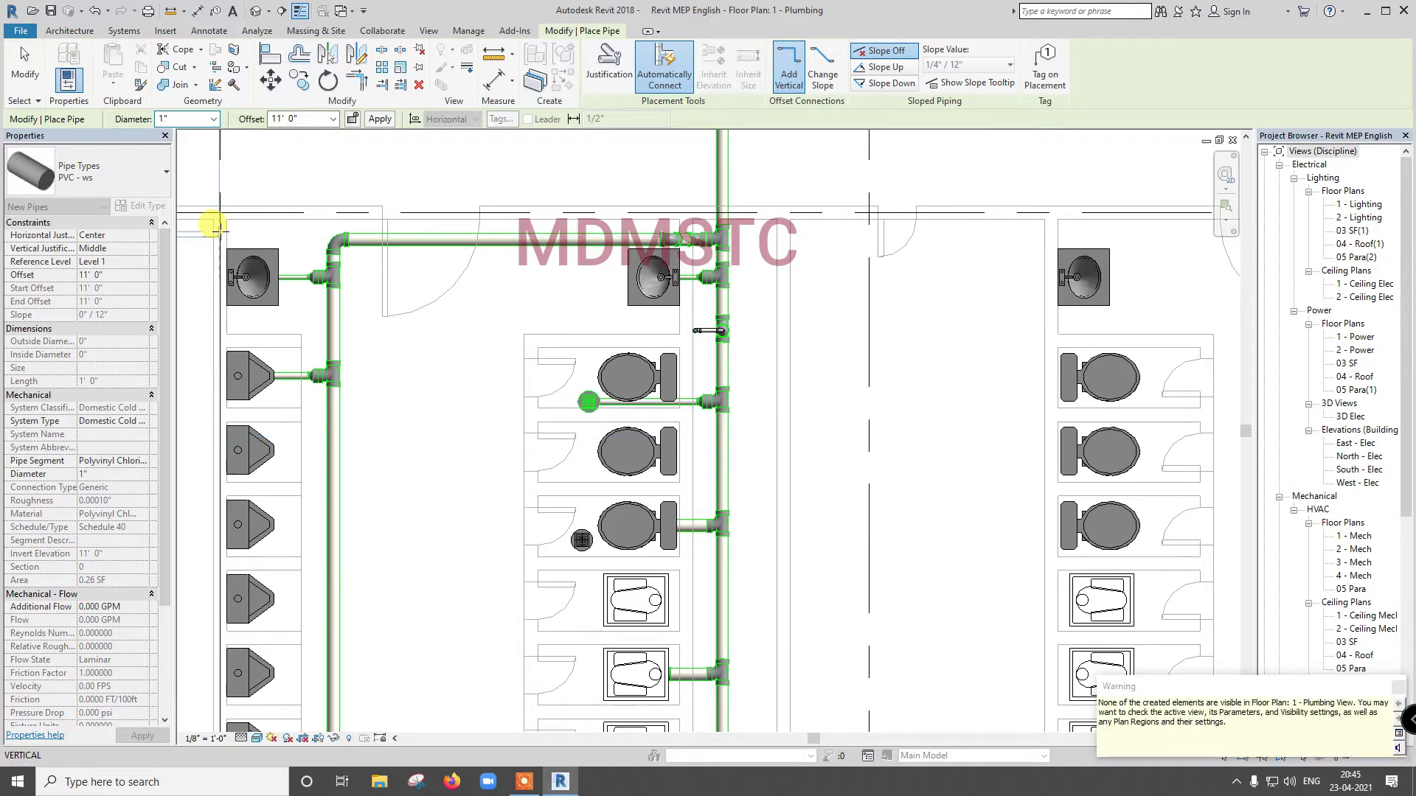
key(Escape)
key(Escape)
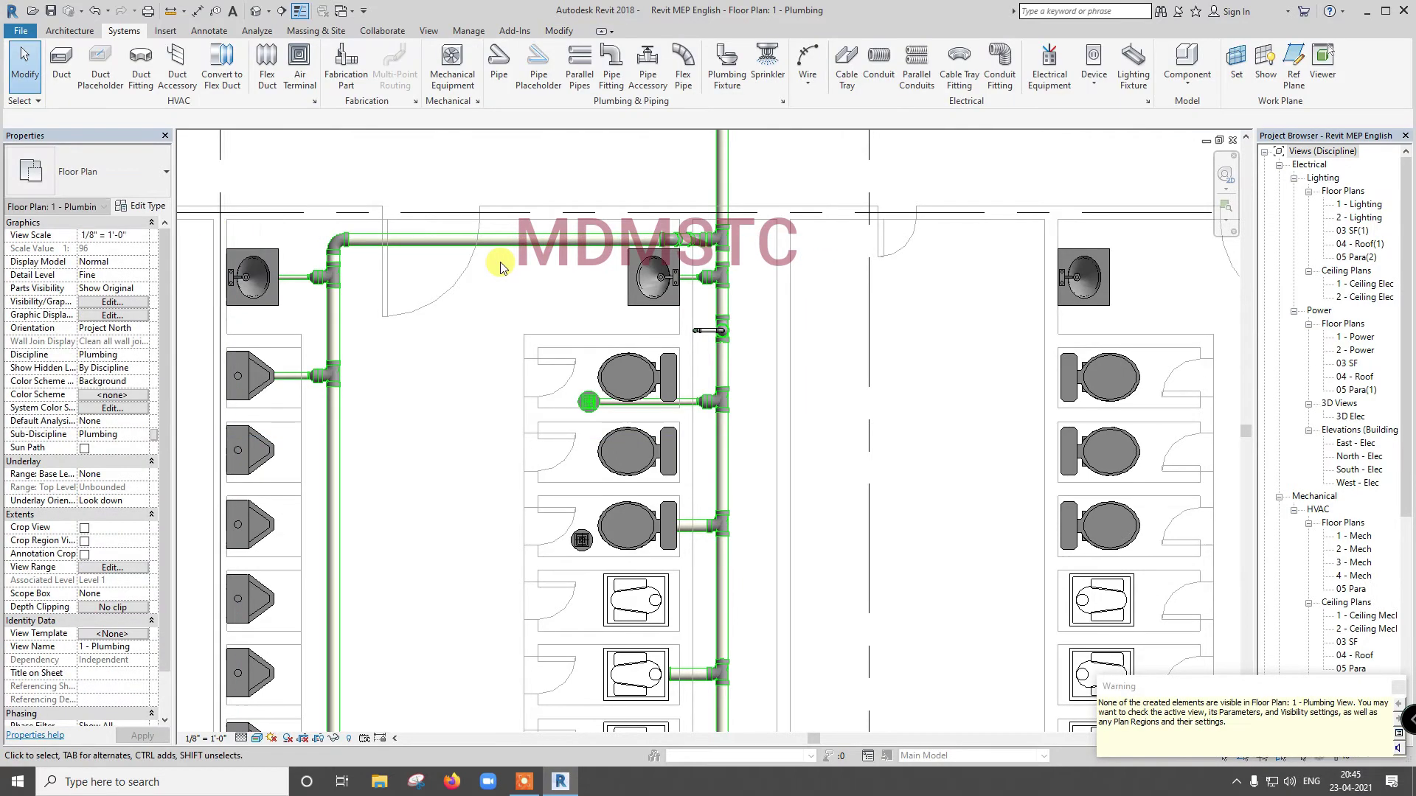
Step: Keep the view range top at Level 1 and change its Top Offset to 12' 0"
click(112, 568)
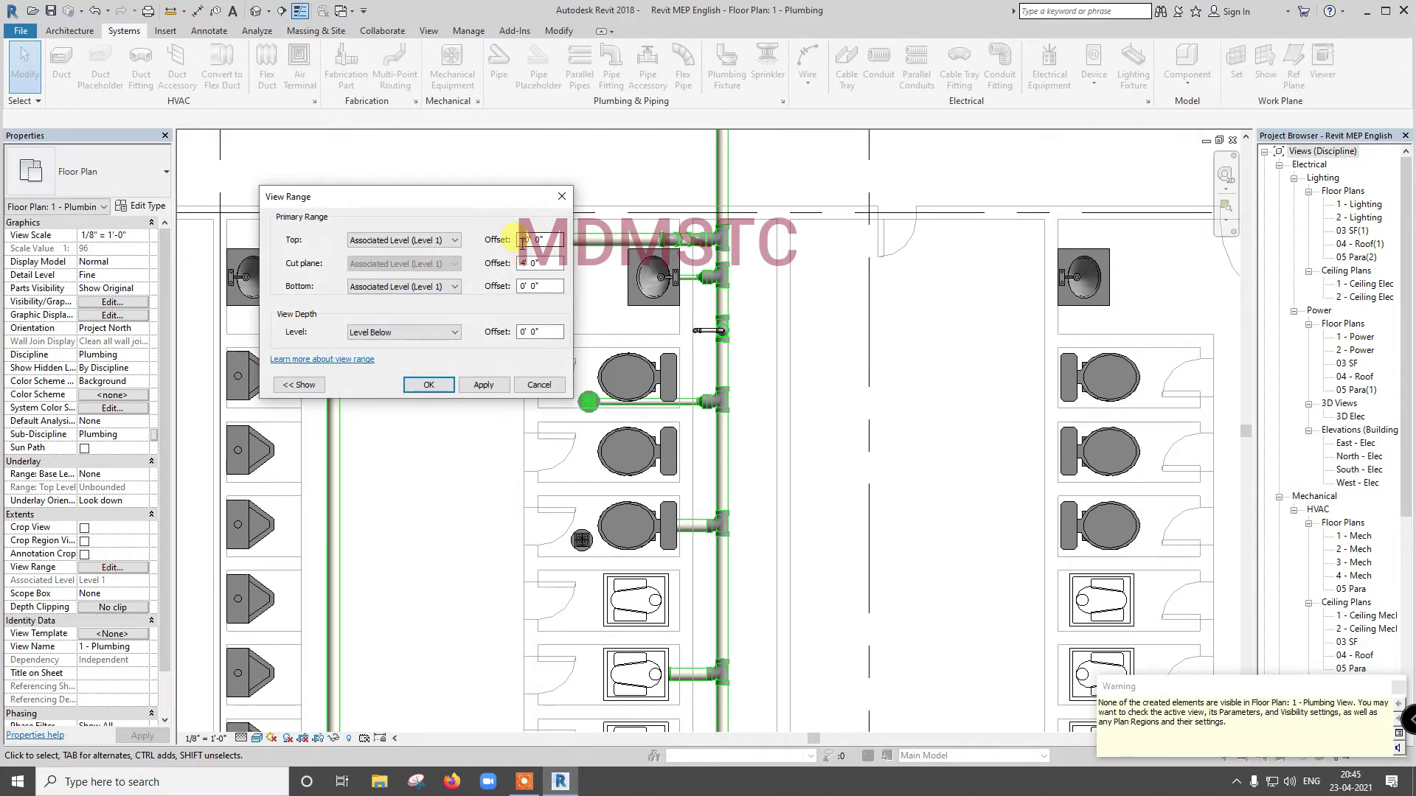
click(452, 242)
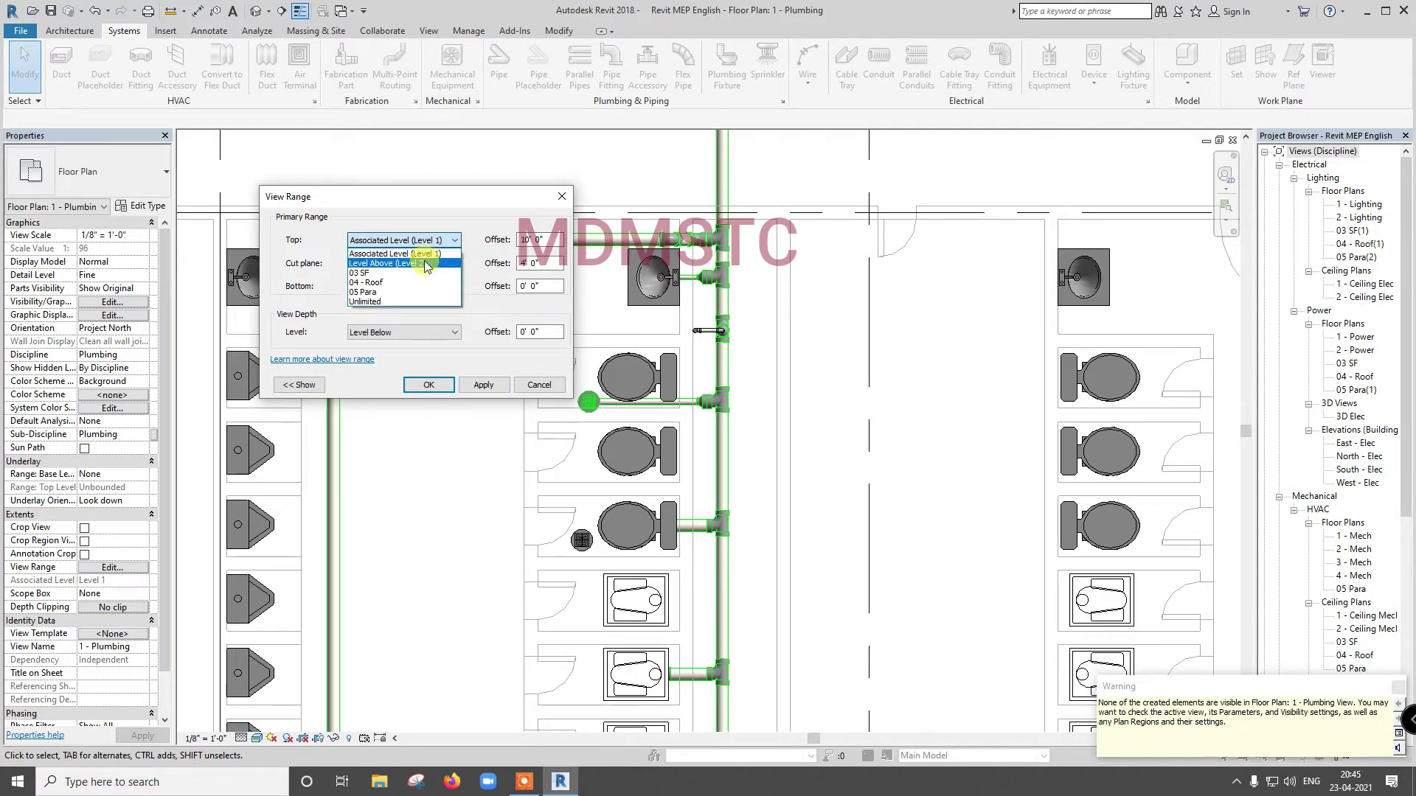
click(524, 240)
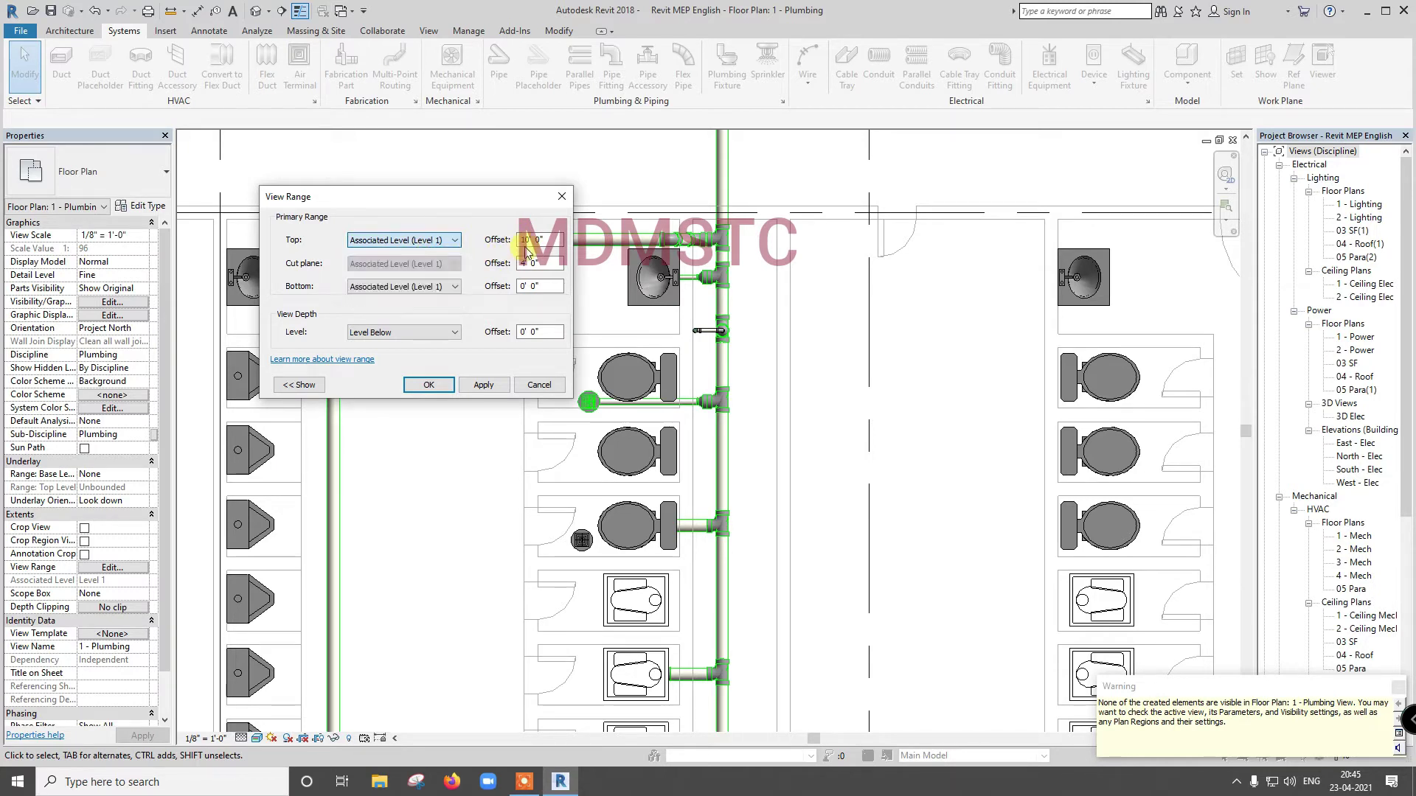
drag(524, 239, 536, 240)
text(12)
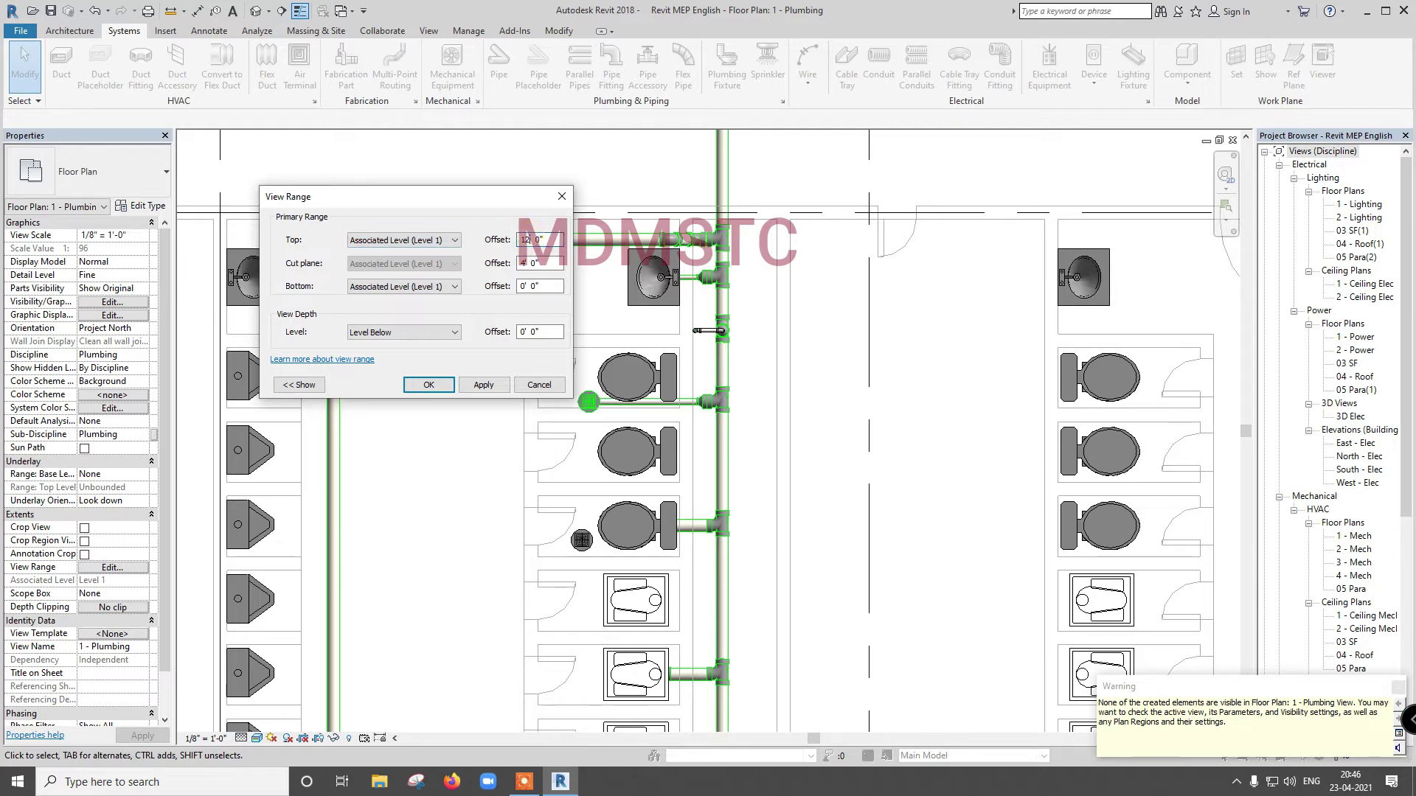
click(433, 387)
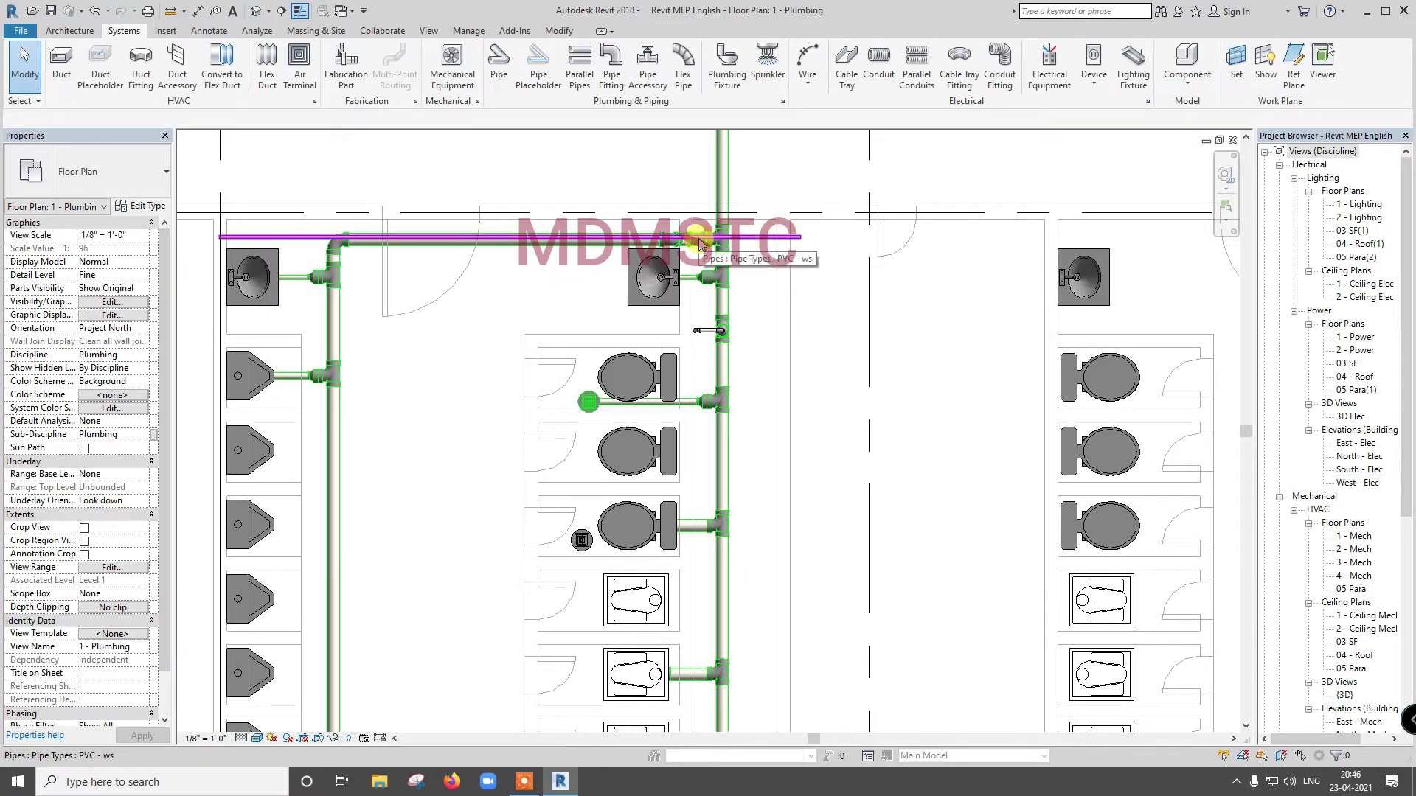
Step: Draw a 1" cold water branch from the main above the sink down toward the sink
scroll(699, 244, down, 3)
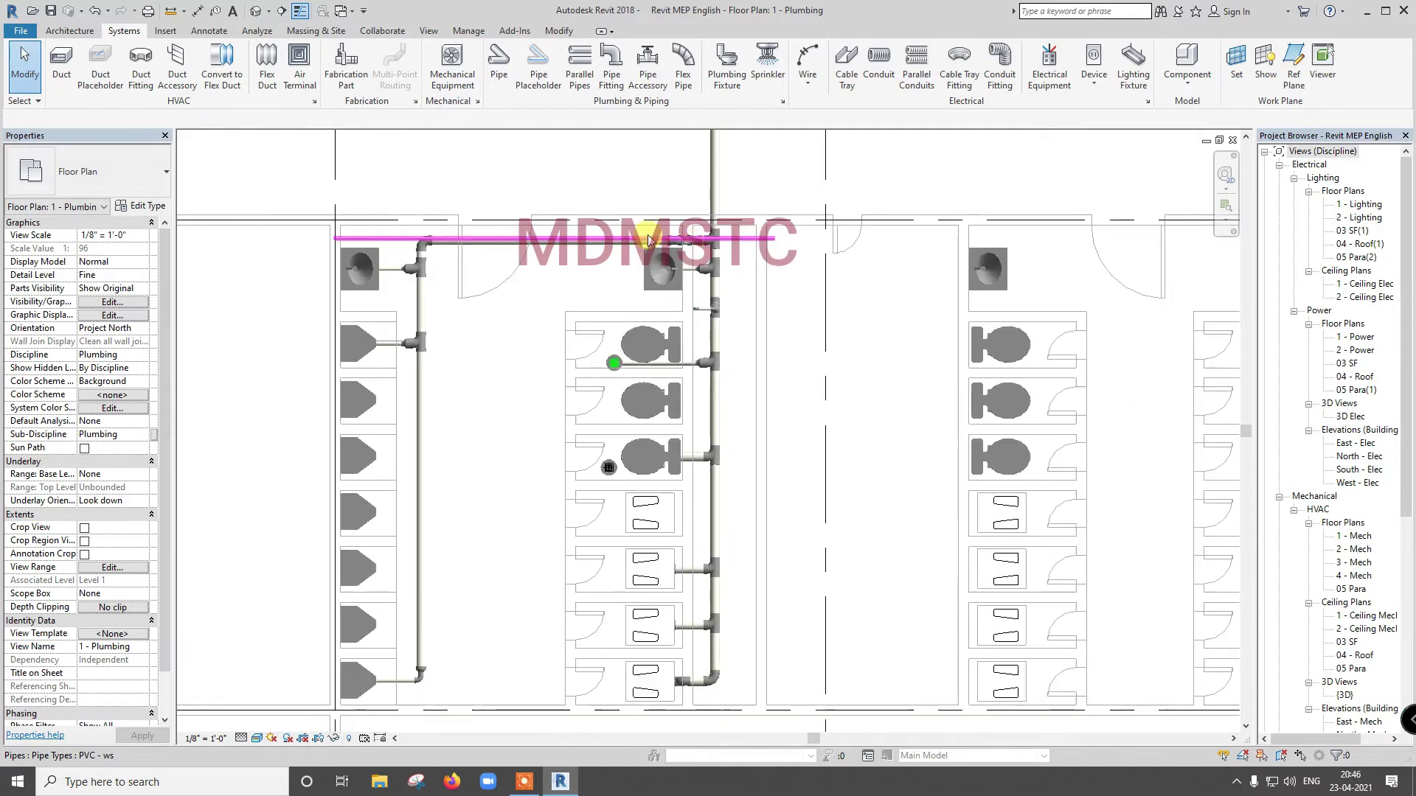
scroll(699, 243, up, 1)
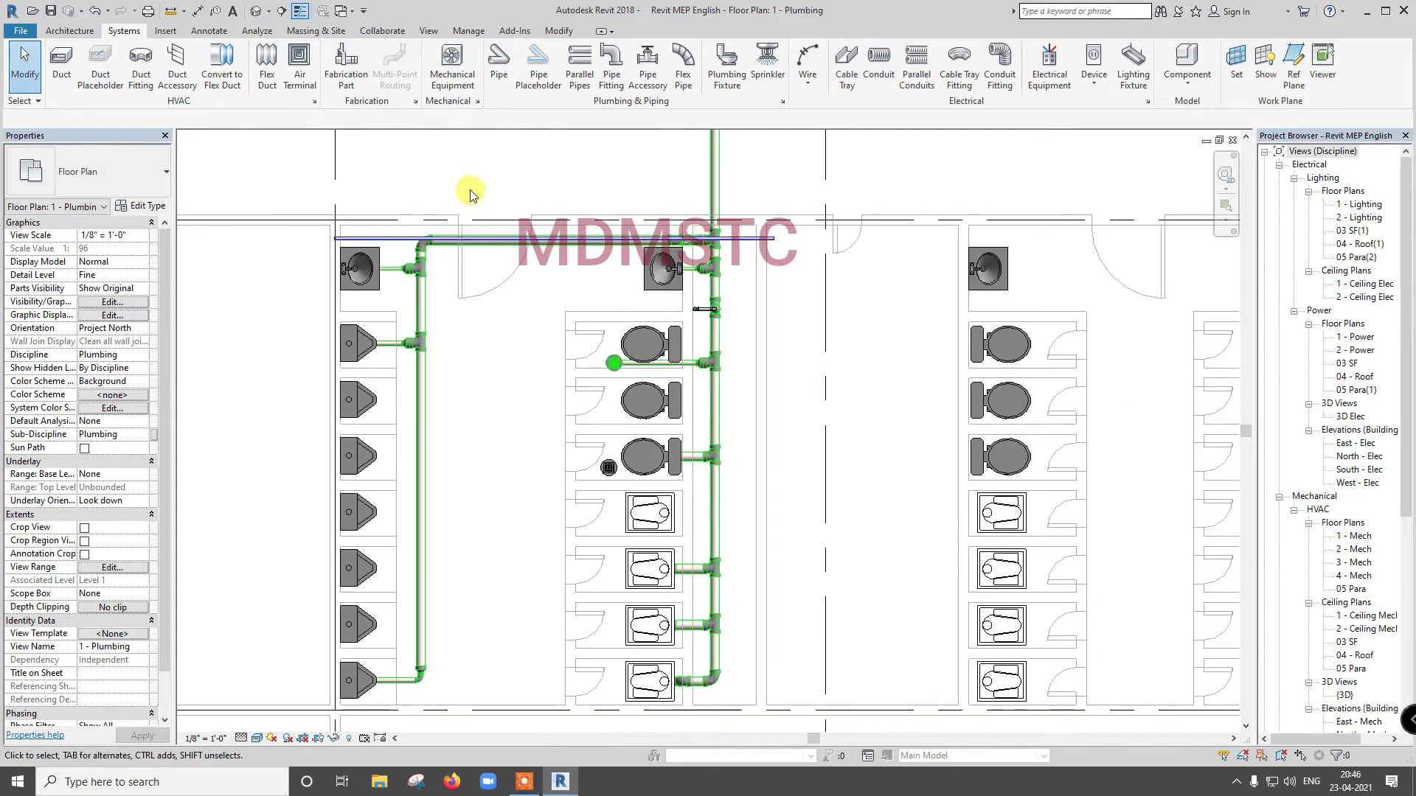
click(499, 66)
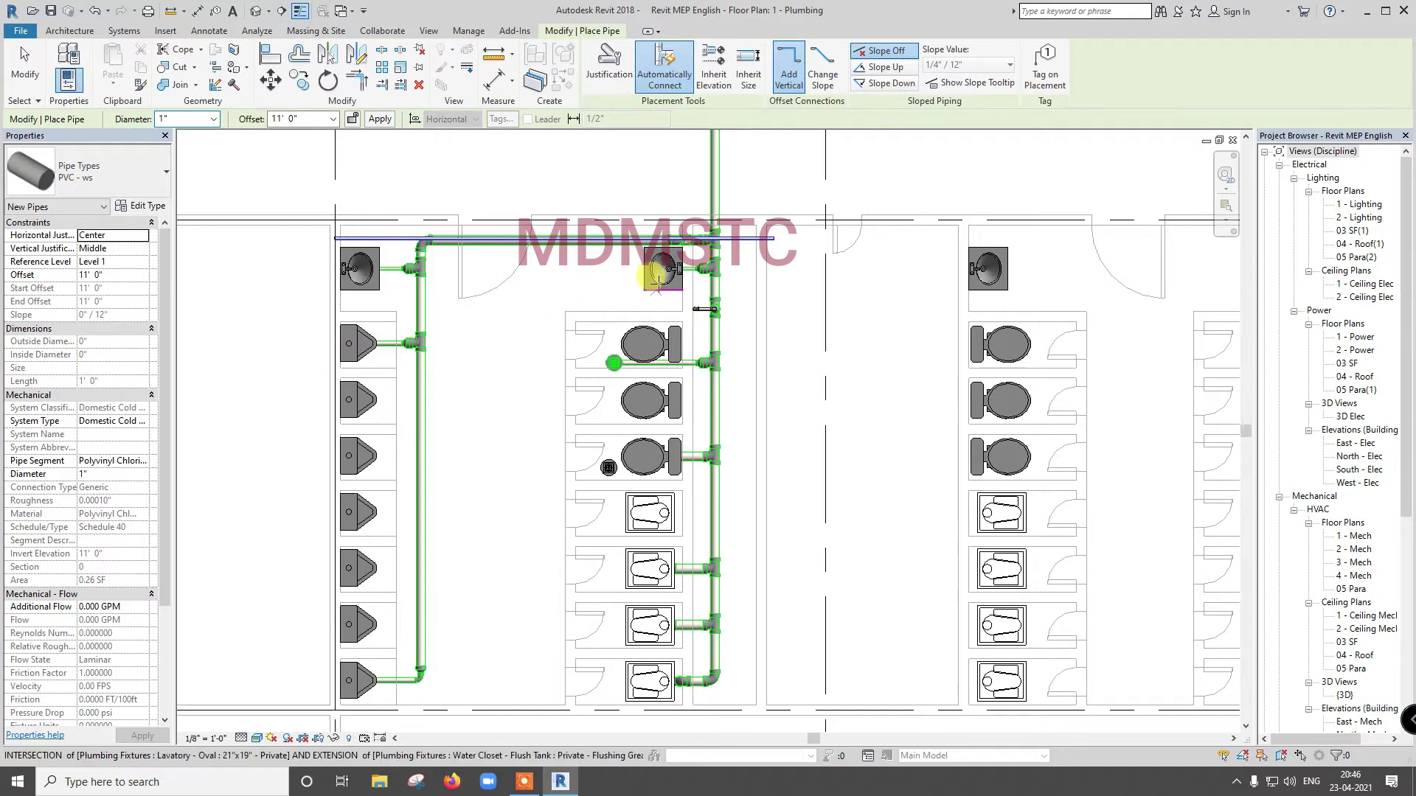
scroll(656, 282, up, 4)
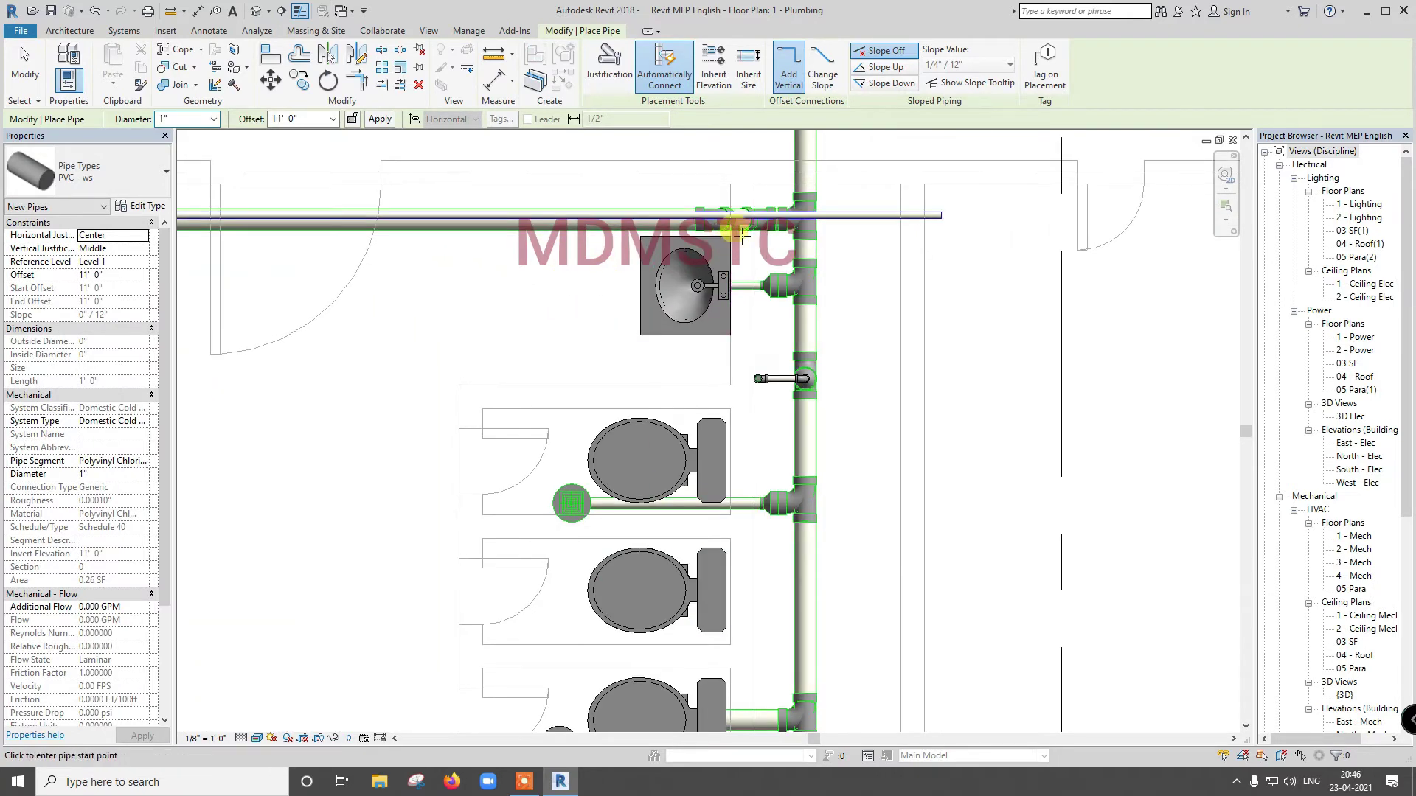
scroll(741, 235, up, 2)
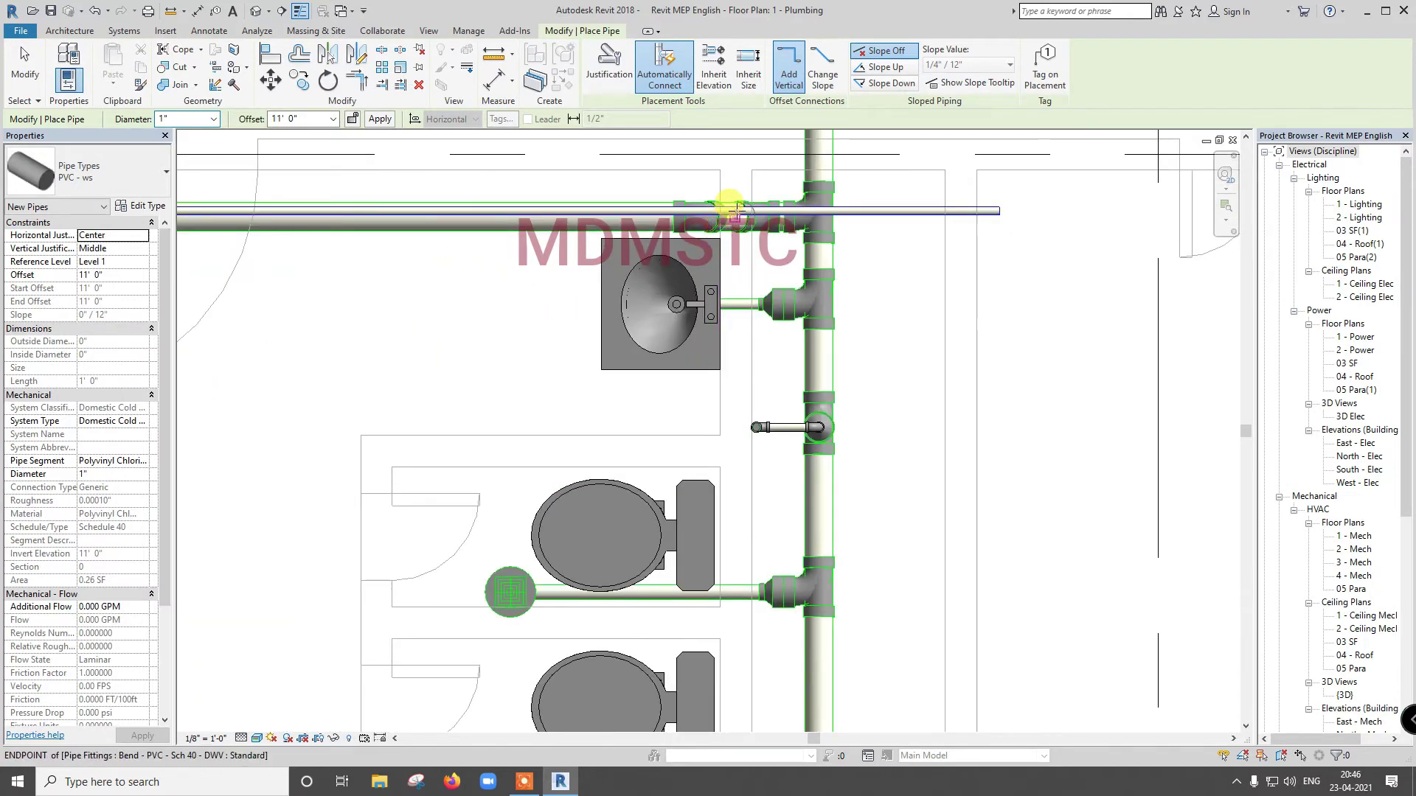
scroll(736, 210, up, 3)
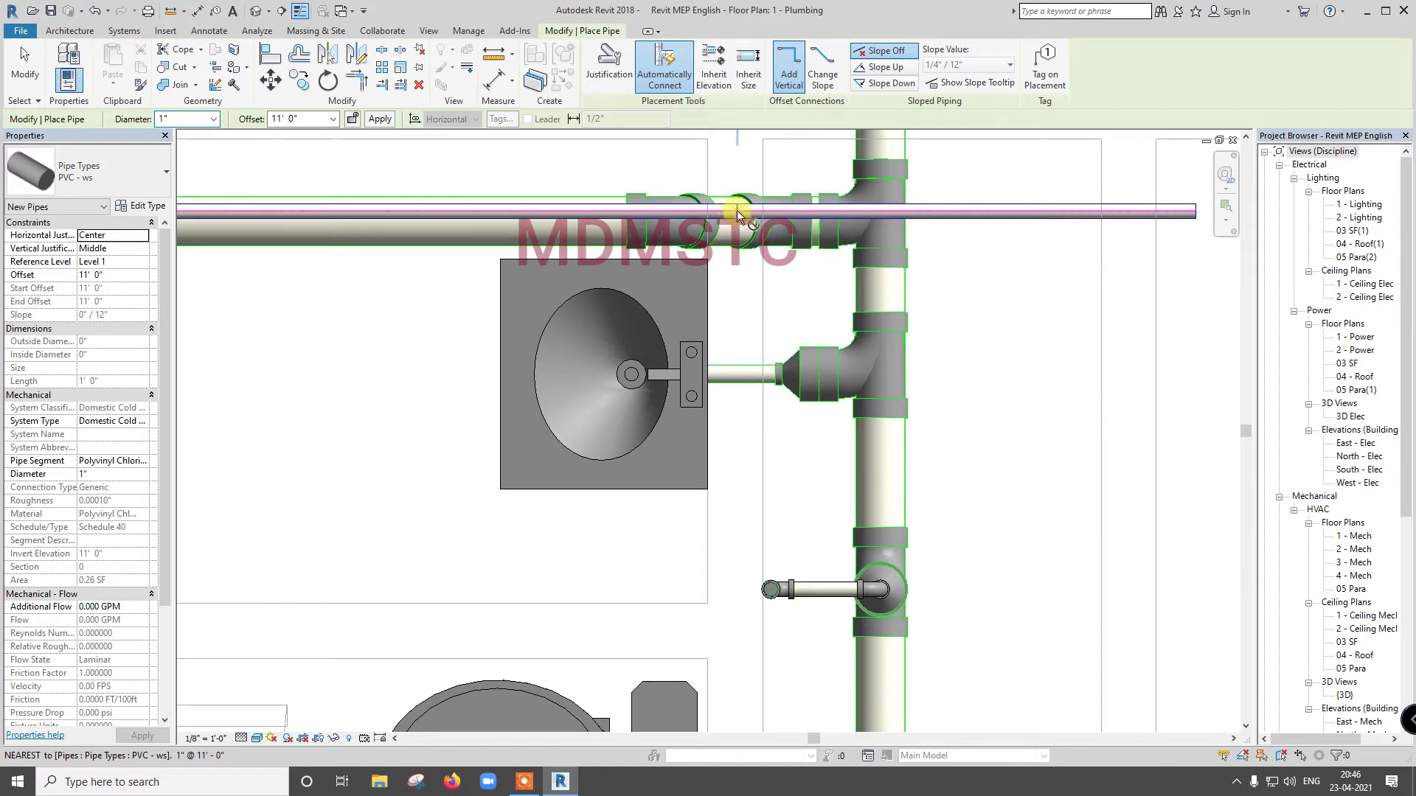
click(738, 214)
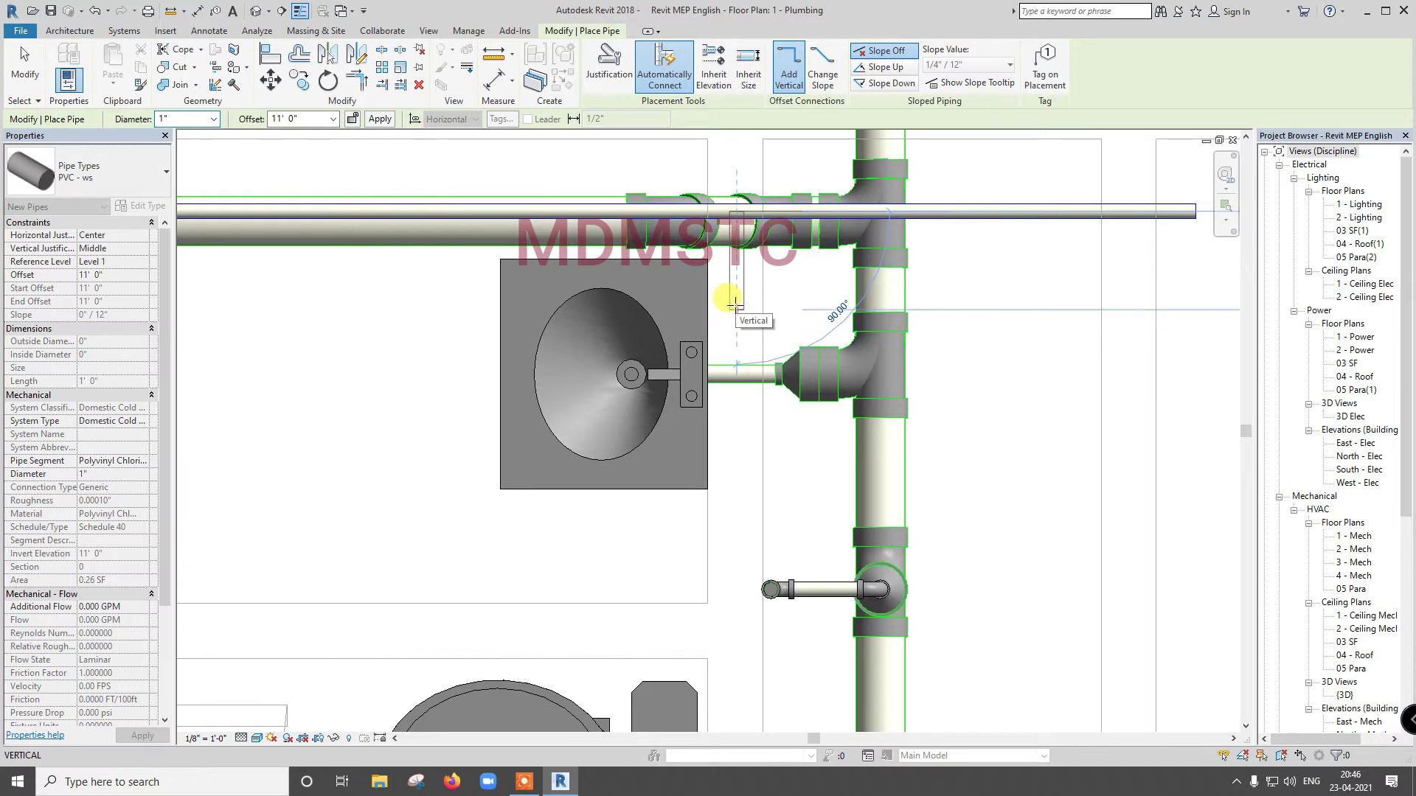
click(736, 310)
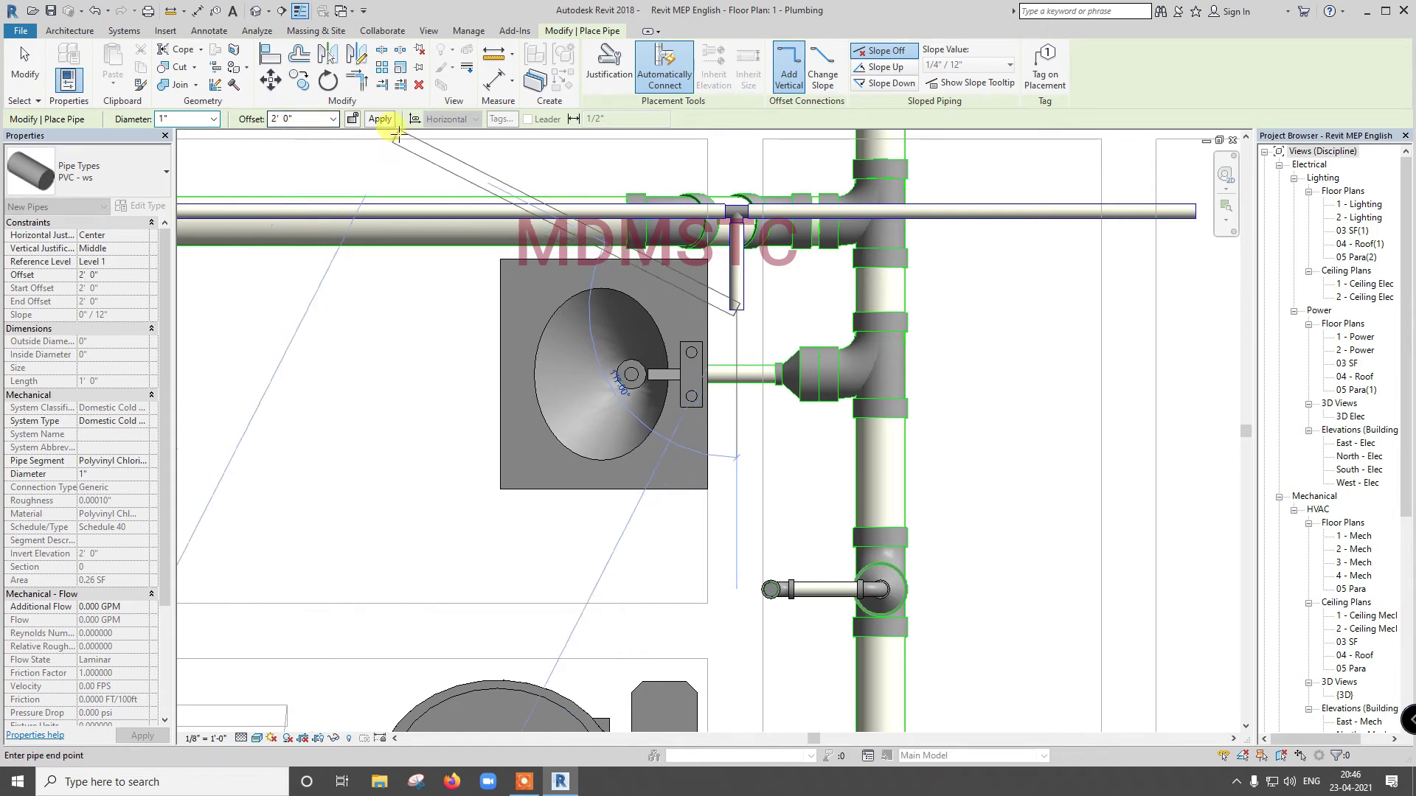
Step: Pipe the sink connector to the neighbouring riser at the Intersection snap, then exit pipe placement
key(Escape)
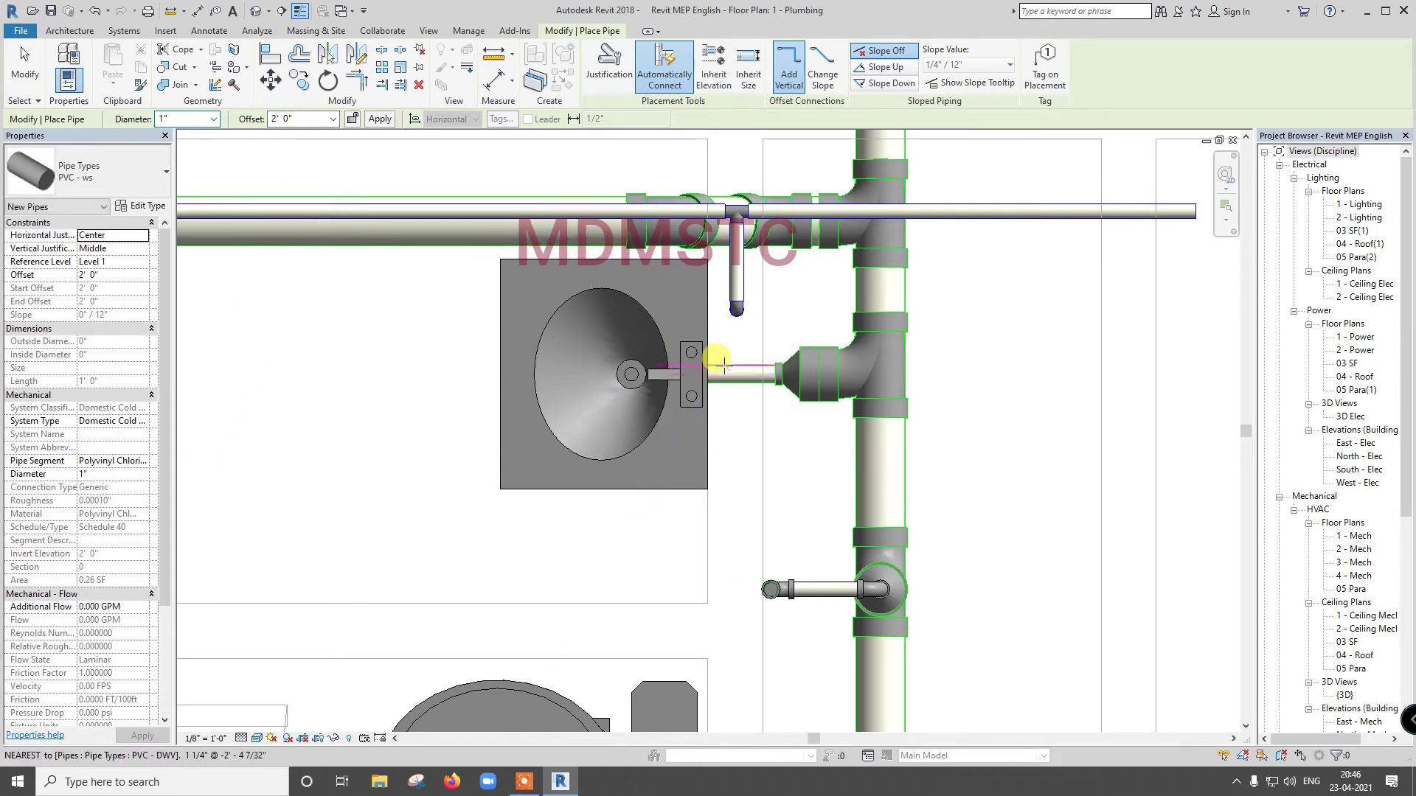
scroll(733, 332, up, 2)
scroll(736, 311, down, 1)
scroll(736, 312, down, 2)
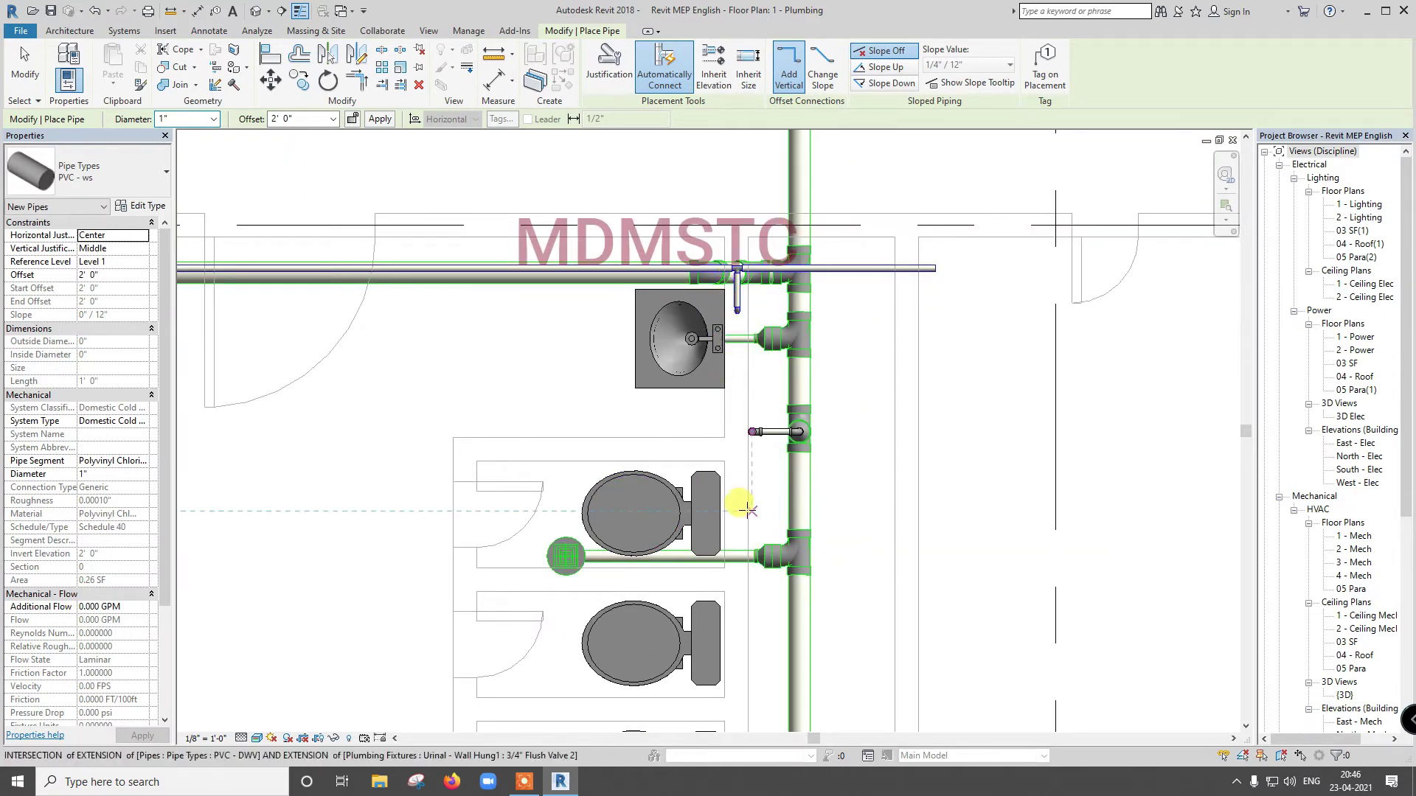
scroll(736, 500, down, 2)
scroll(730, 442, down, 3)
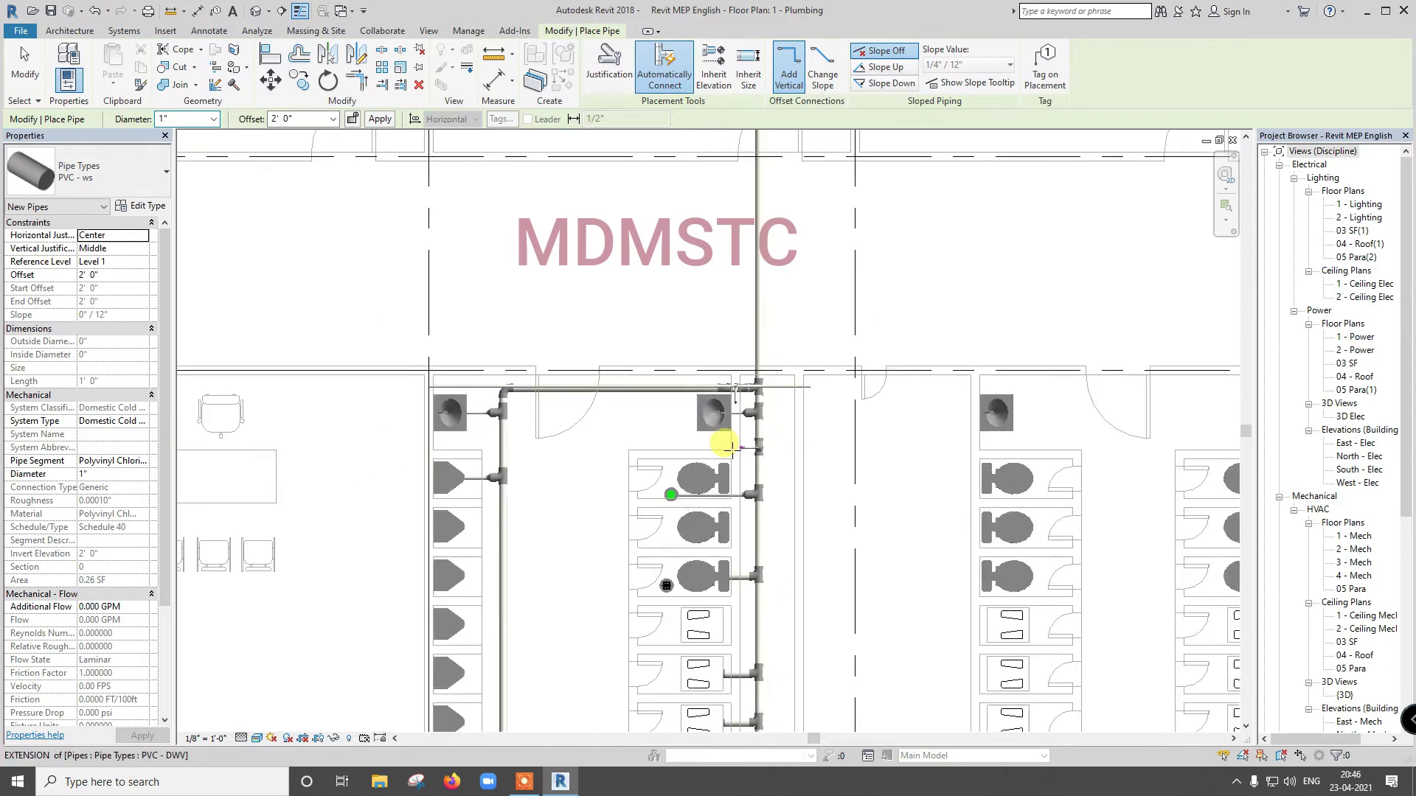
scroll(723, 487, up, 4)
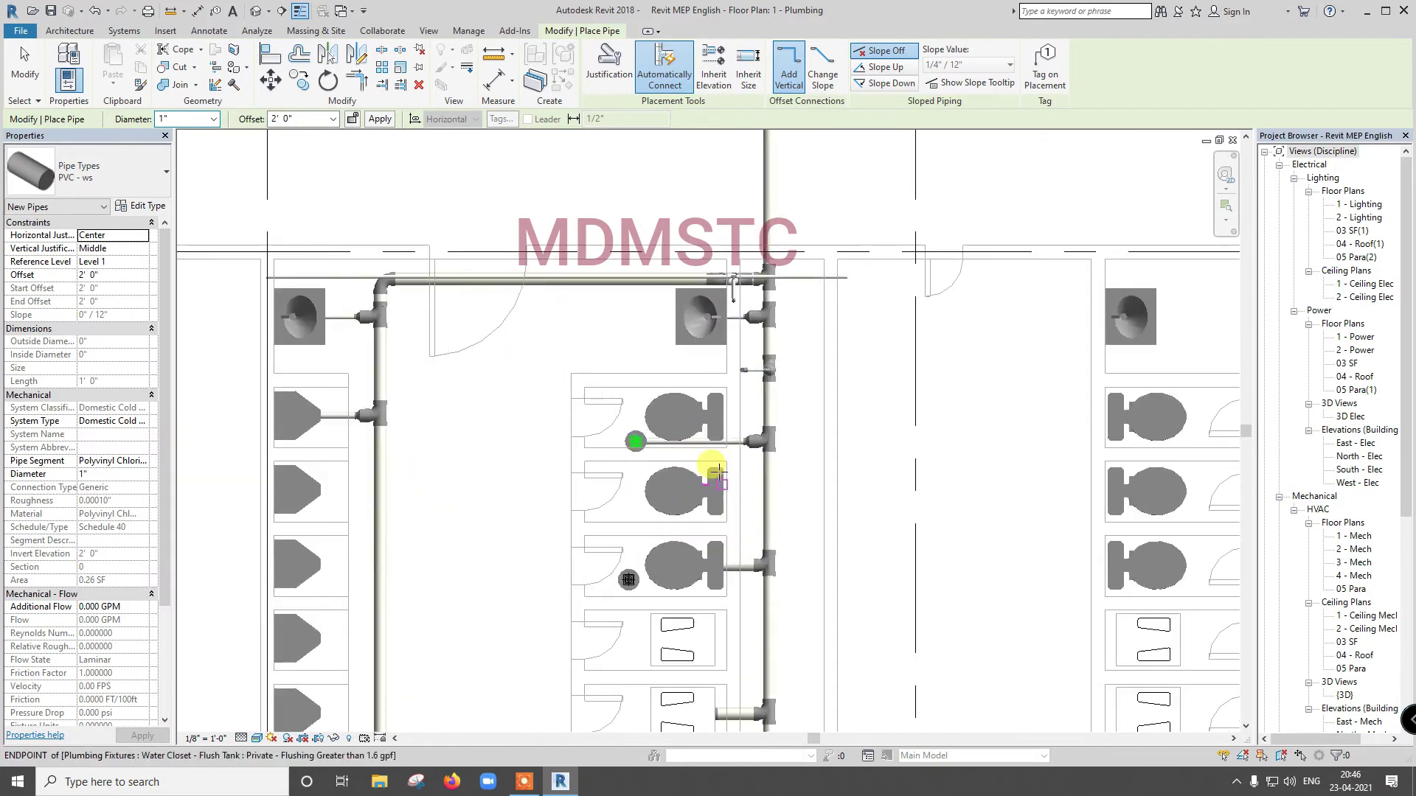
scroll(735, 292, up, 2)
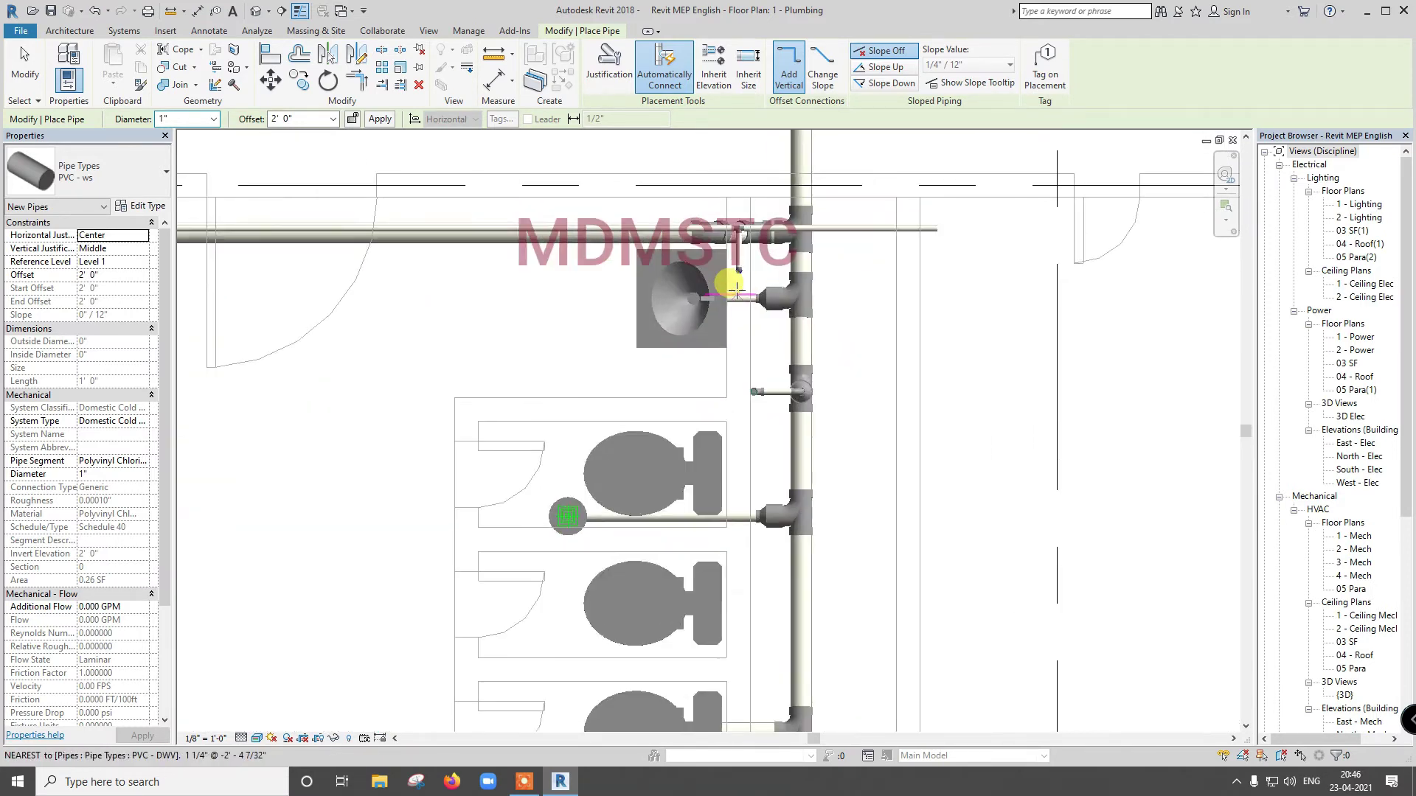
click(736, 289)
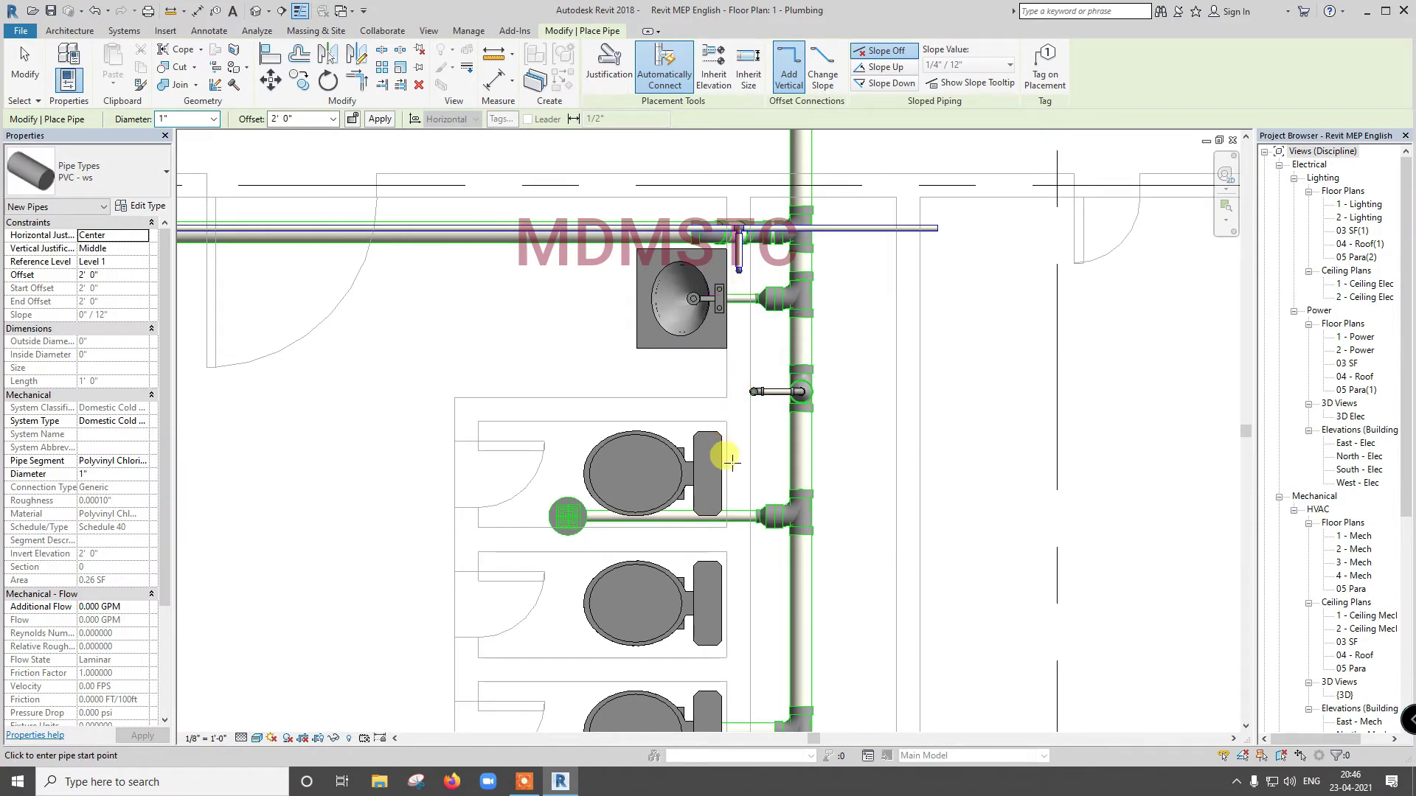
scroll(729, 460, down, 2)
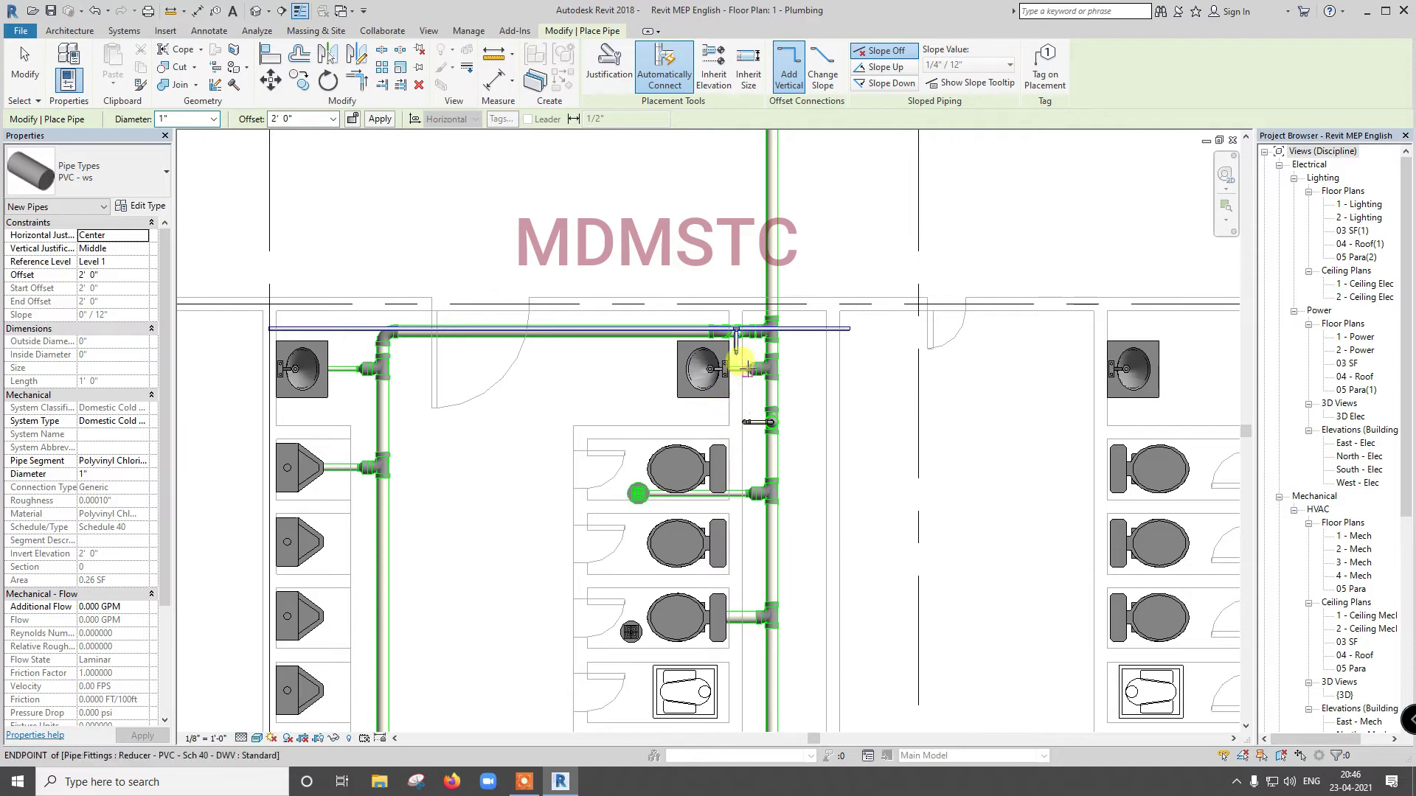
scroll(741, 358, up, 2)
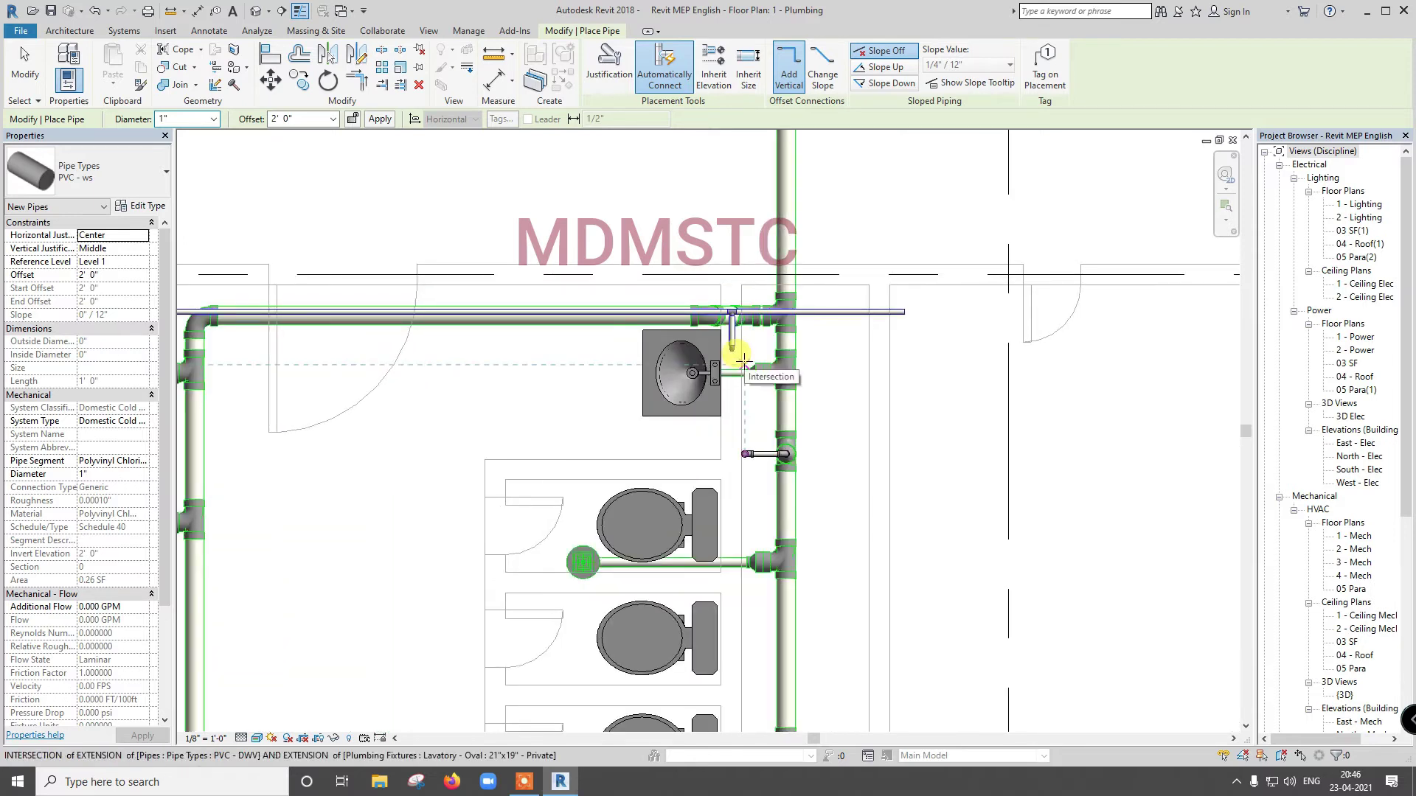
click(741, 359)
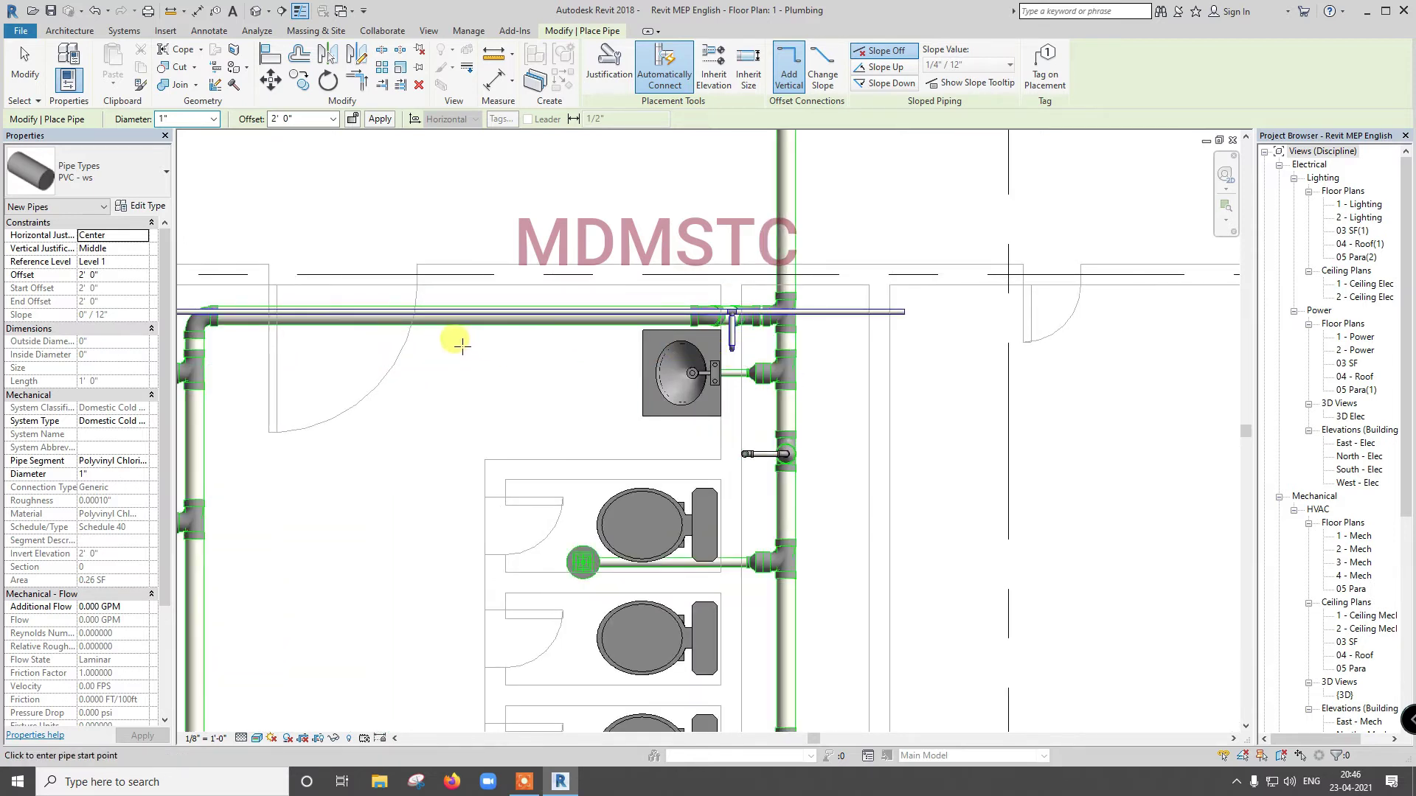
scroll(675, 346, up, 3)
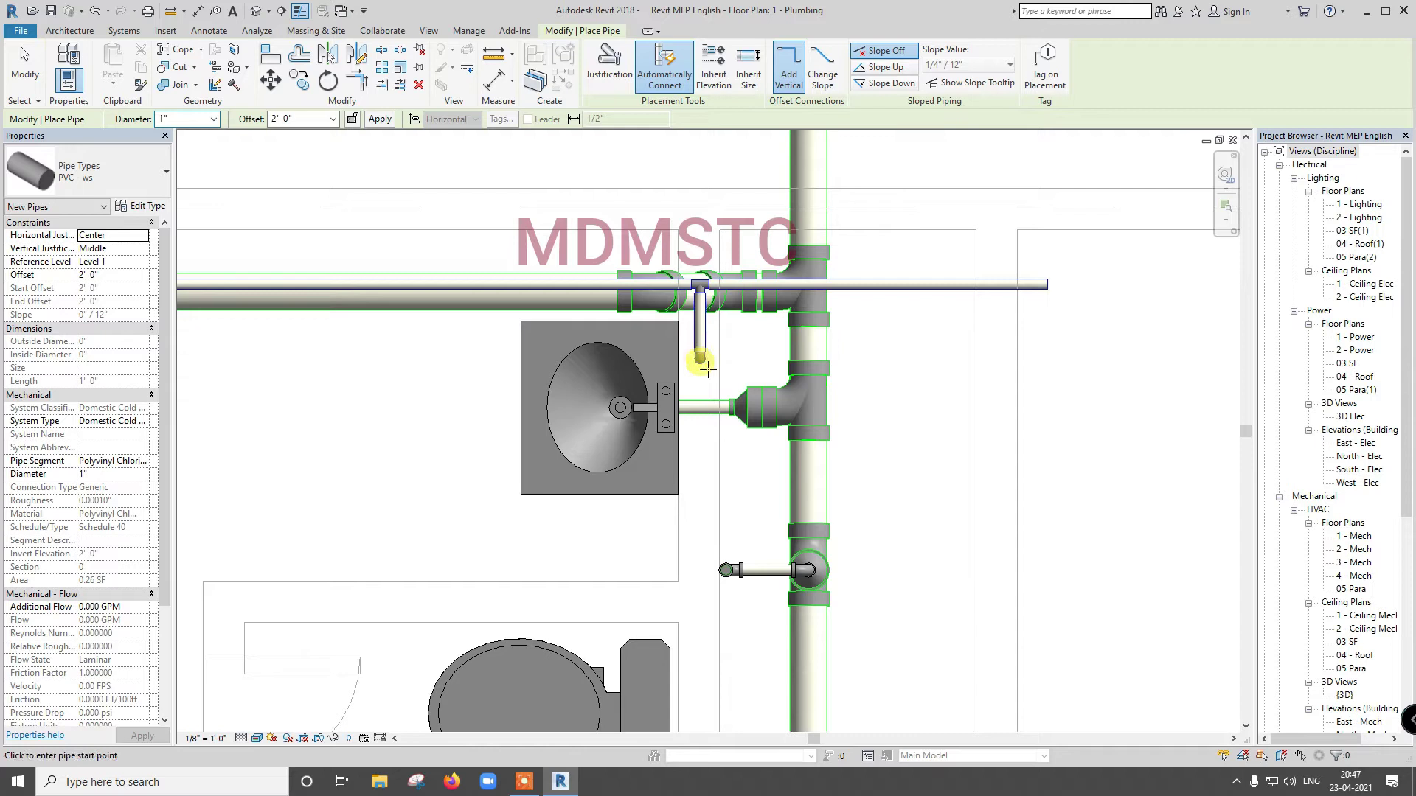
key(Escape)
key(Escape)
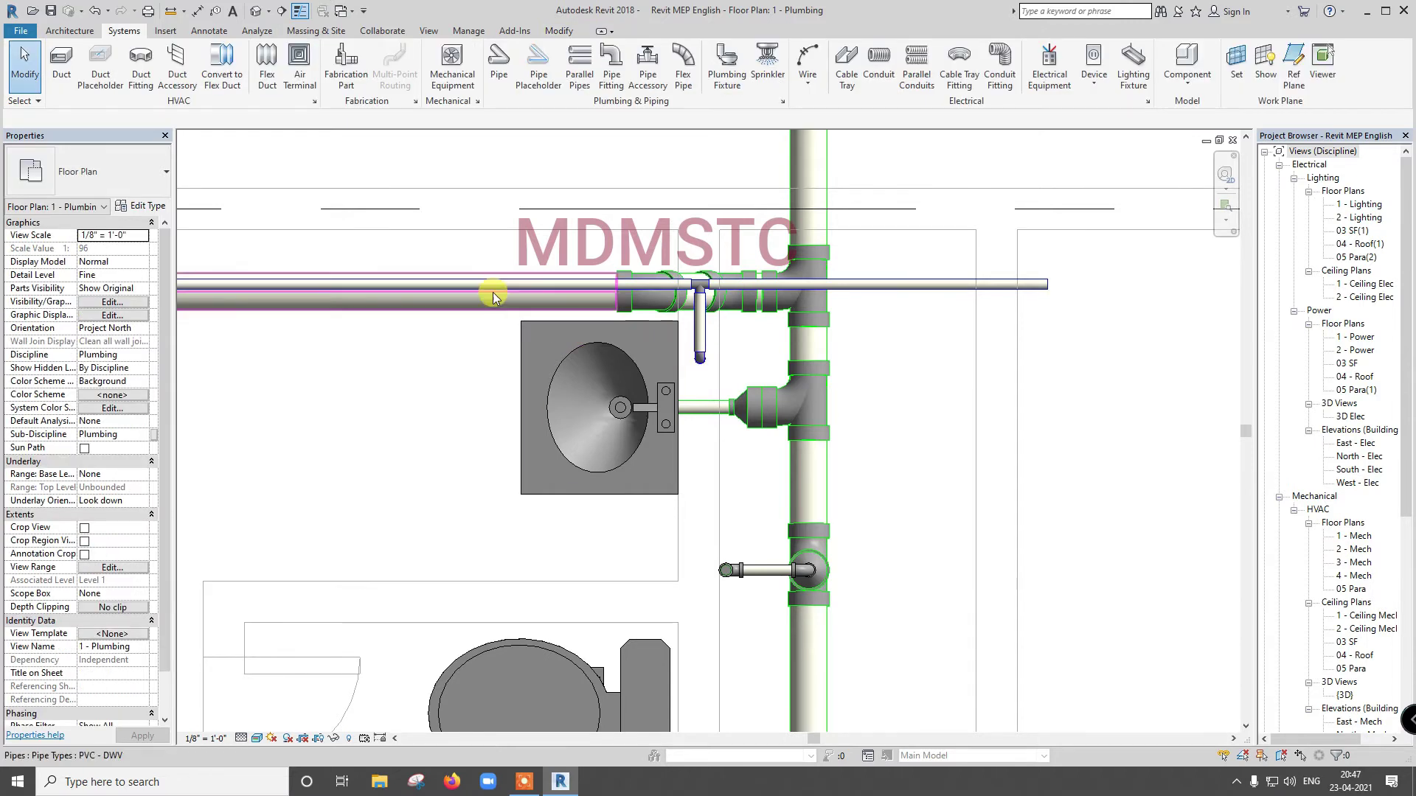
Step: Draw the 1" cold water pipe down the Eastern water closet row to the bottom elbow
click(498, 63)
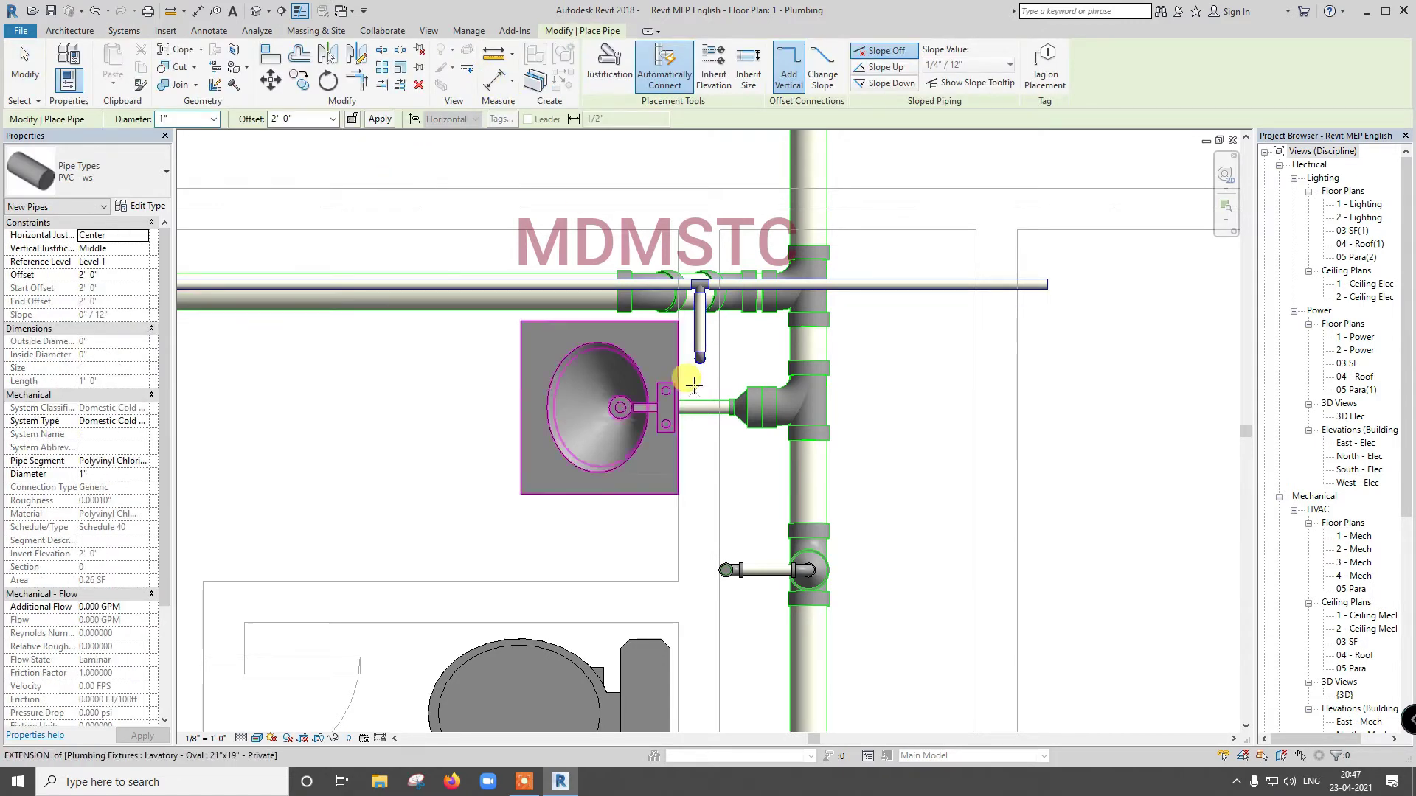
scroll(689, 363, up, 2)
scroll(683, 420, down, 4)
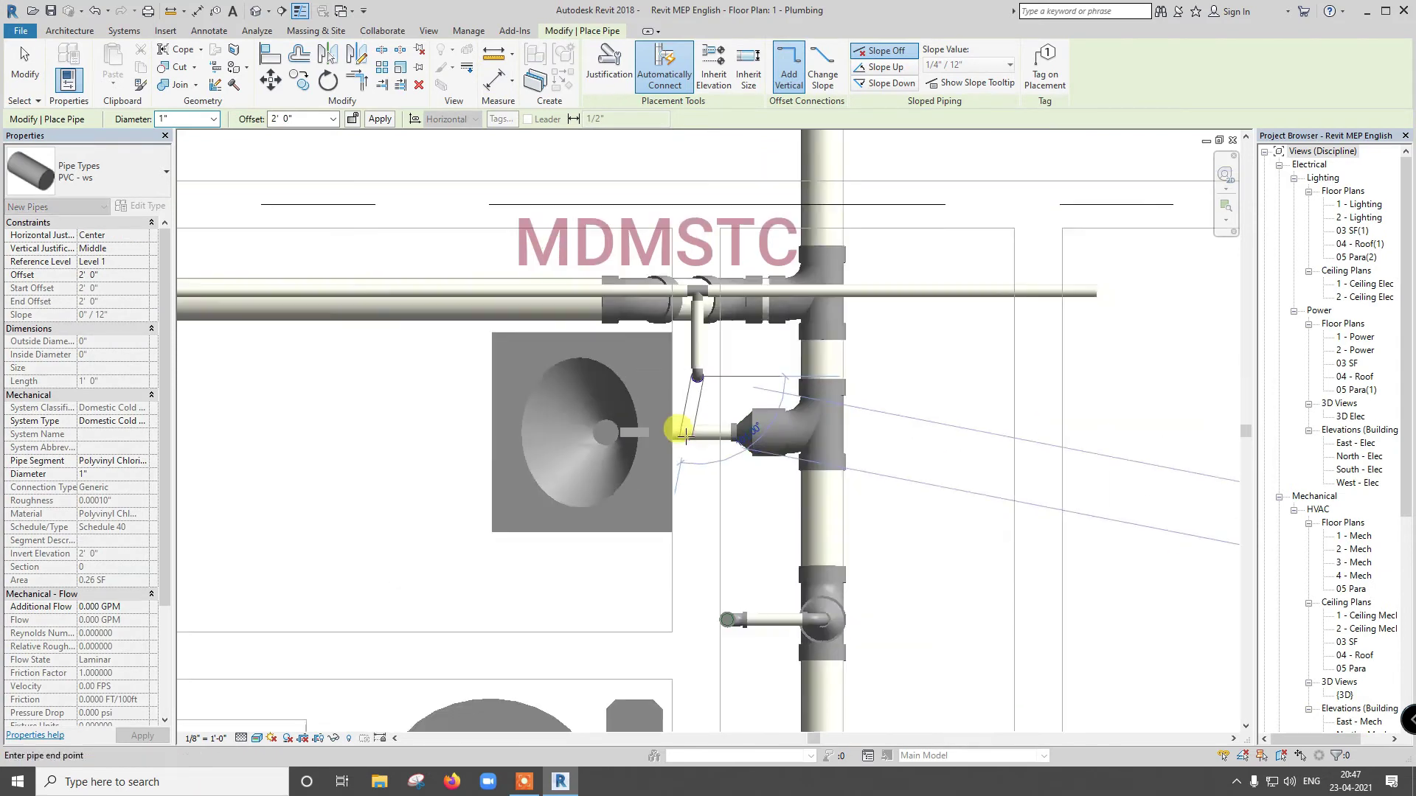
scroll(690, 413, down, 4)
scroll(695, 571, up, 2)
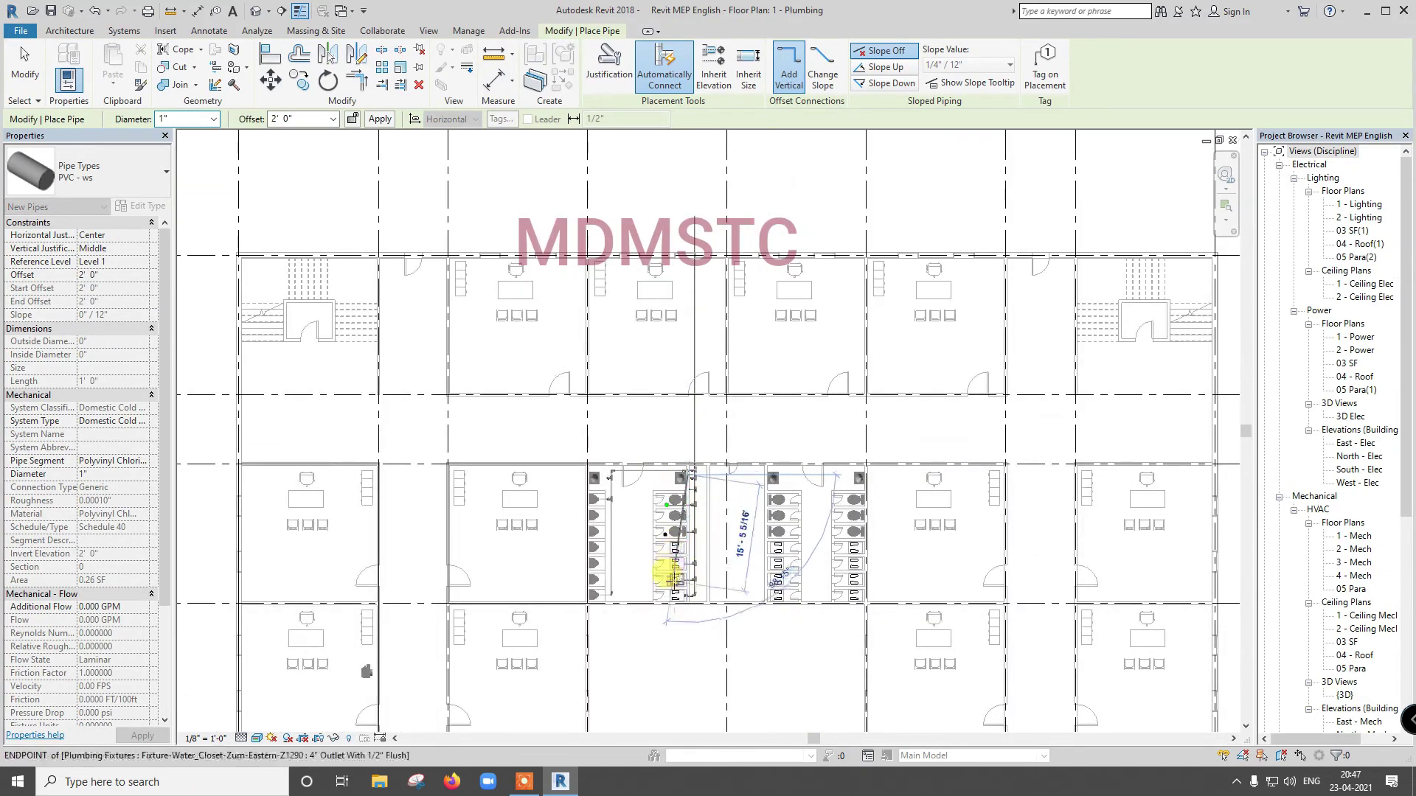
scroll(696, 570, up, 3)
scroll(696, 572, down, 3)
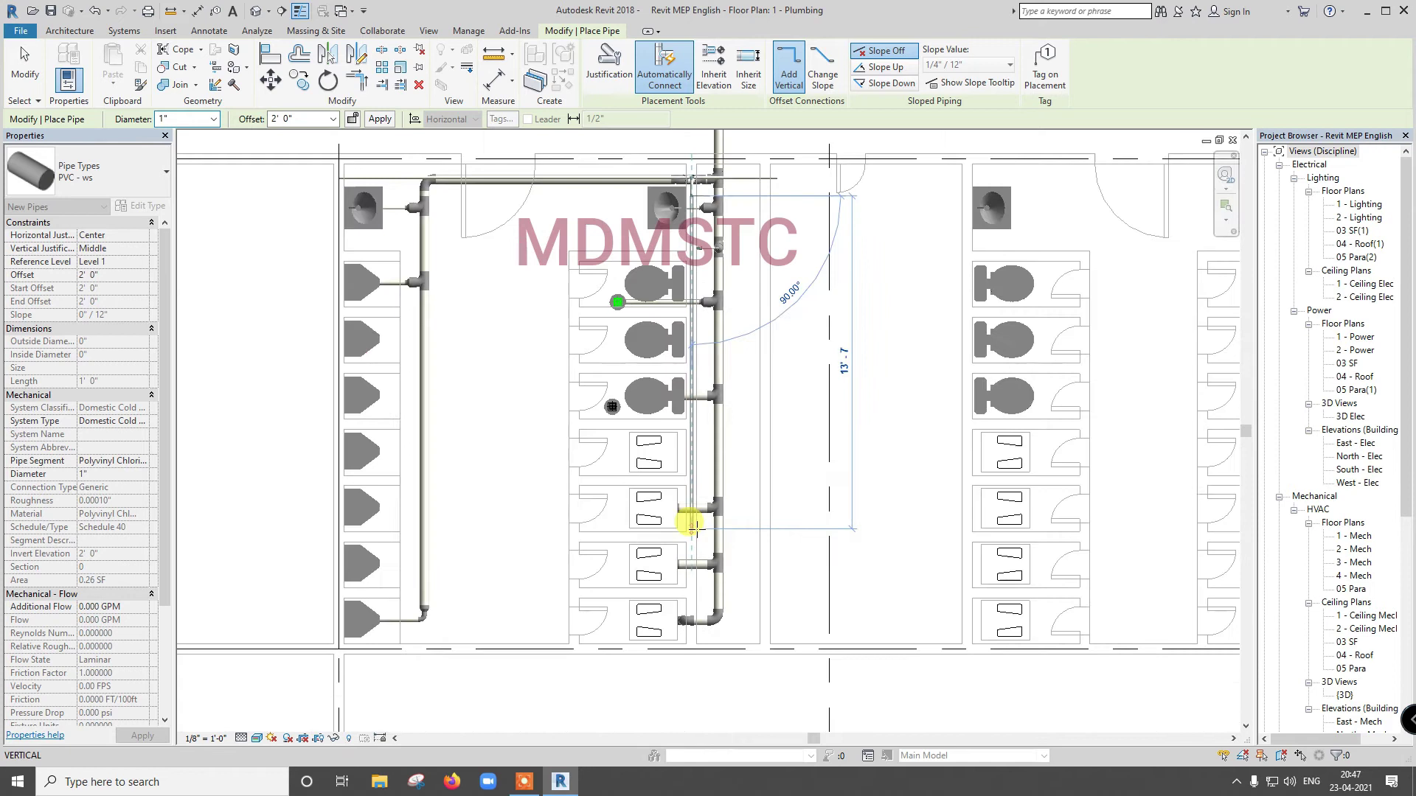
scroll(695, 574, up, 3)
scroll(696, 574, up, 3)
scroll(689, 574, down, 2)
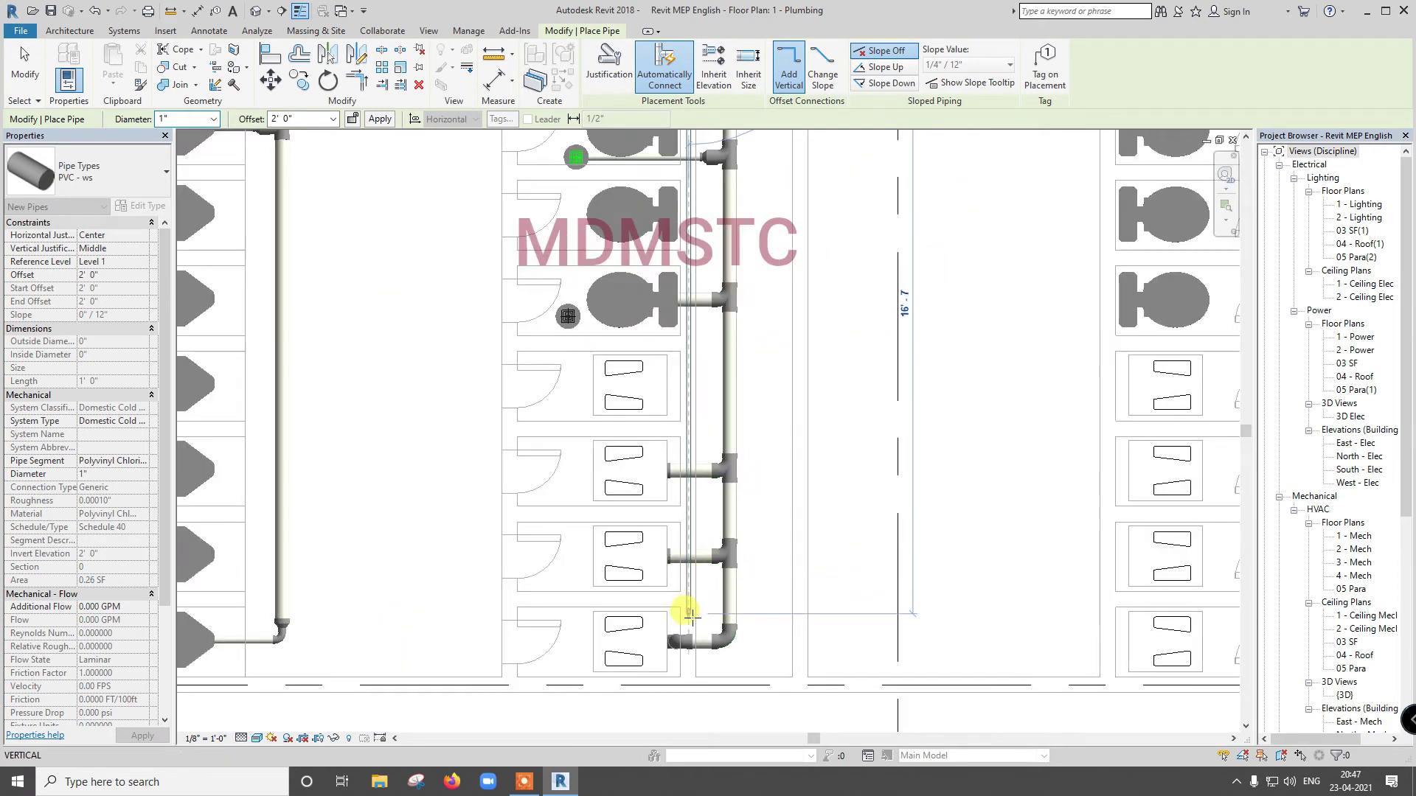
scroll(685, 612, up, 3)
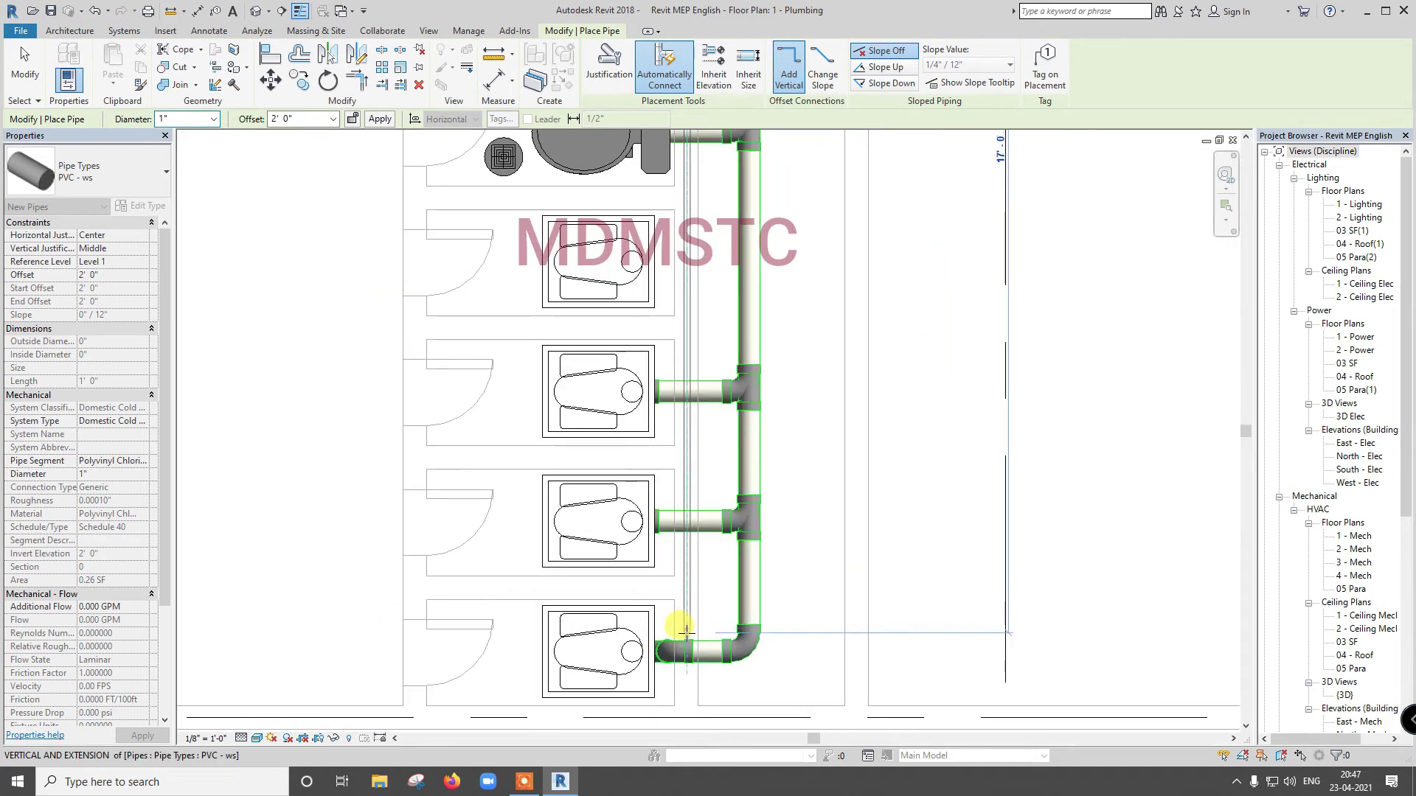
click(686, 632)
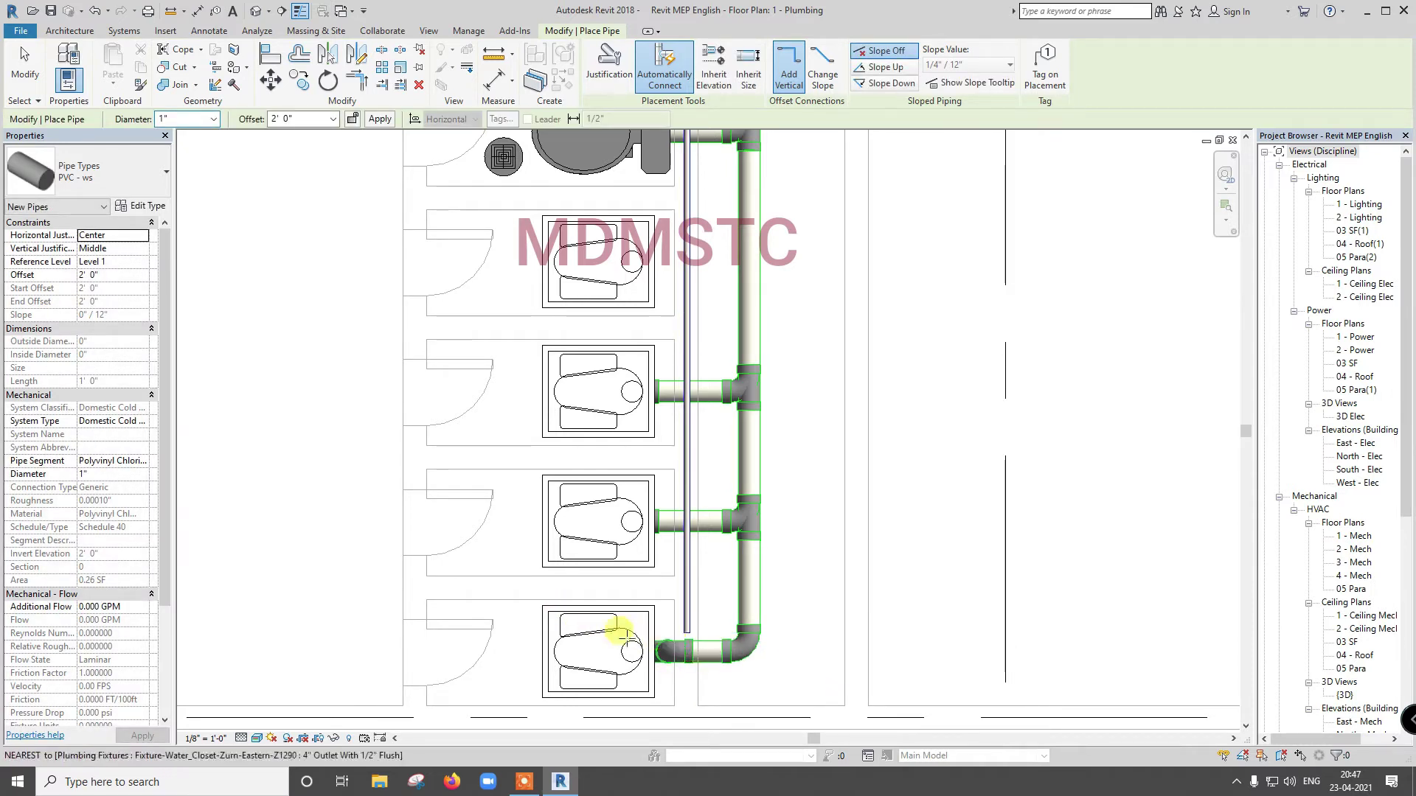
key(Escape)
key(Escape)
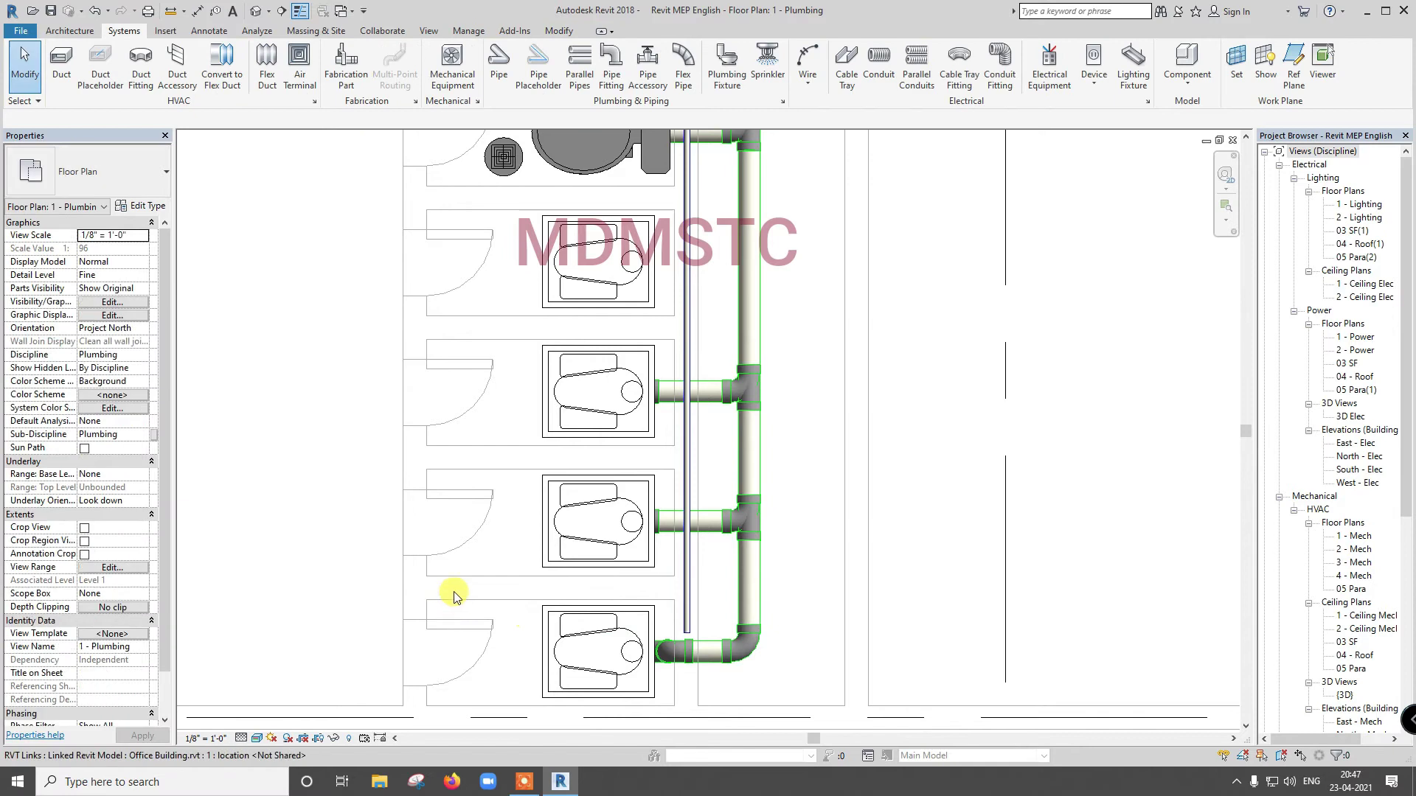
click(111, 568)
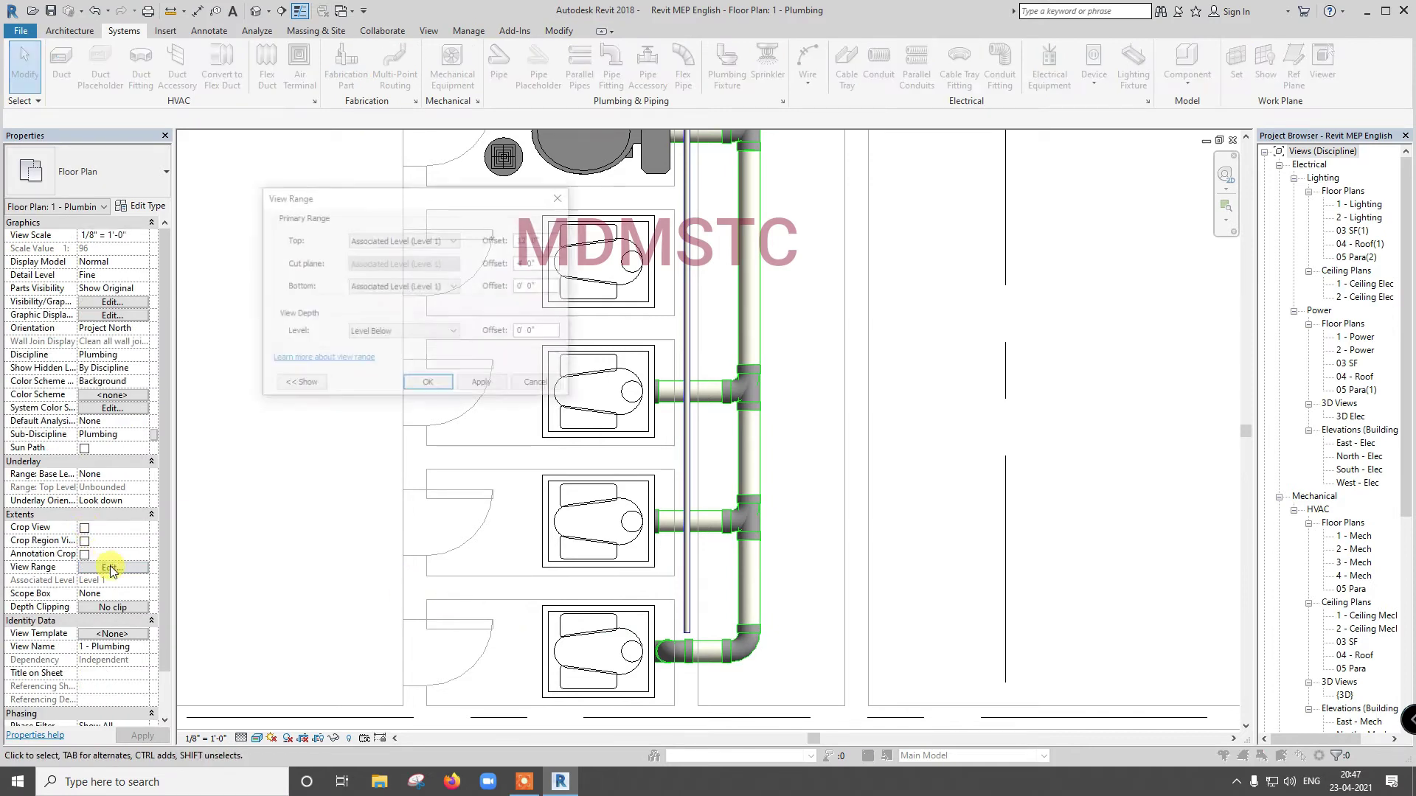
click(484, 385)
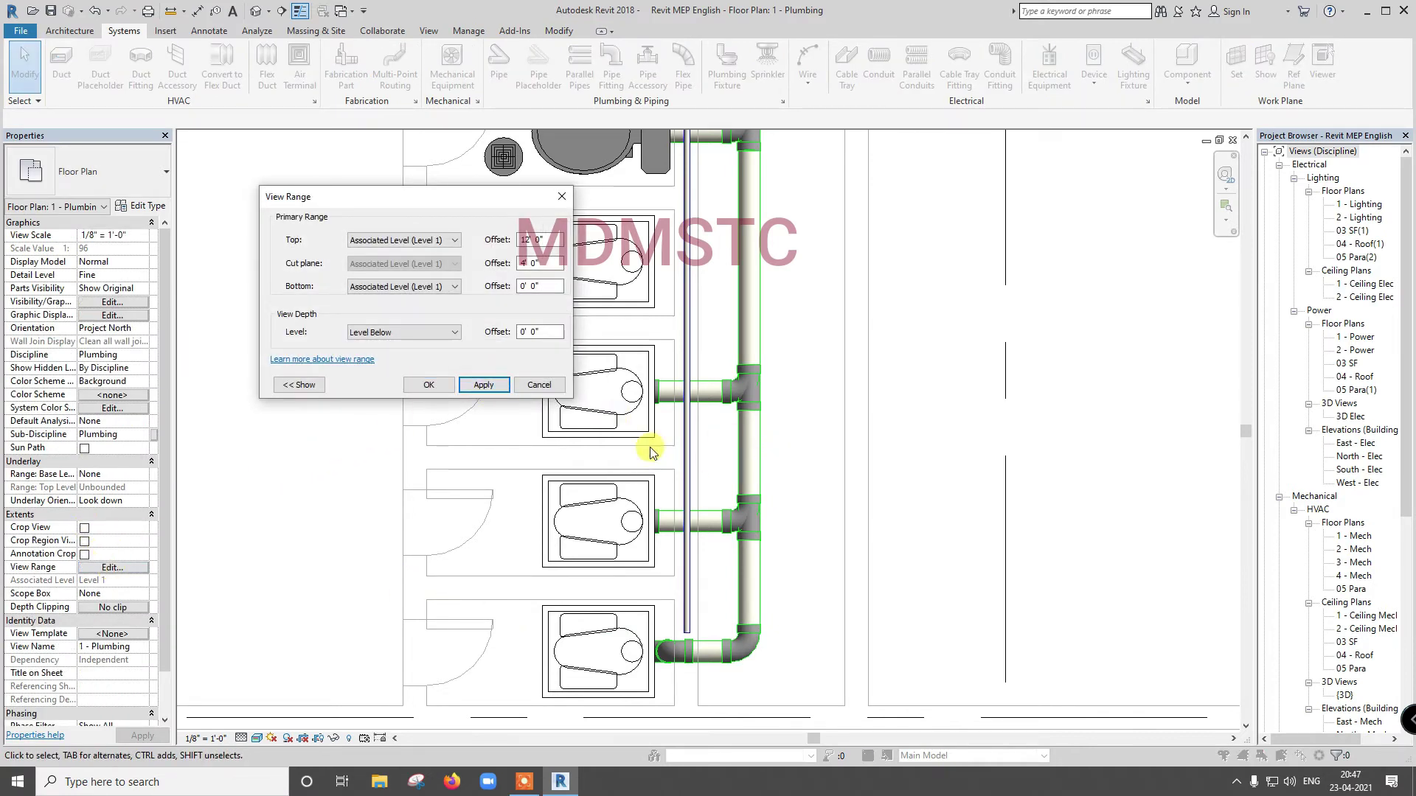
click(538, 386)
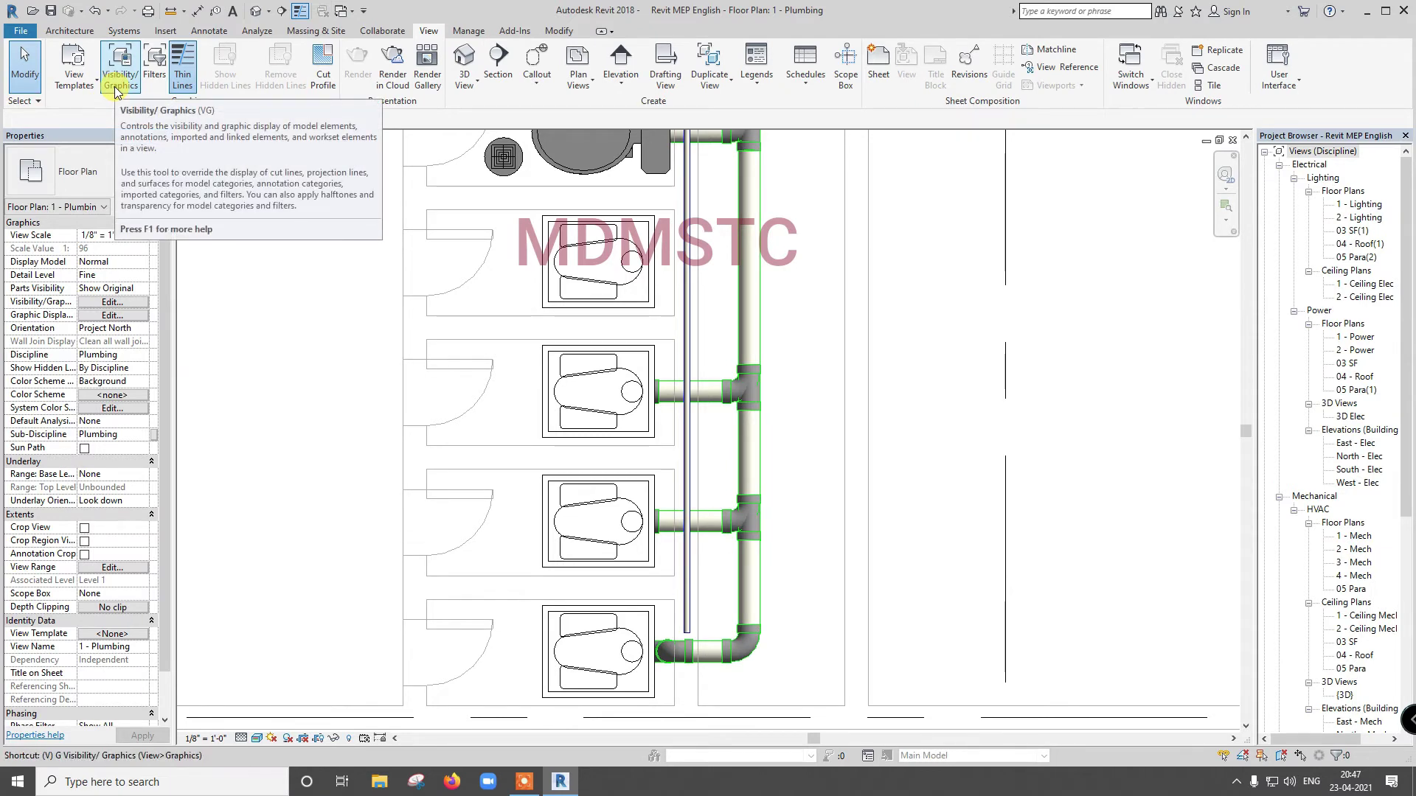
Step: Add the system filters through Vent to the view and switch off Sanitary visibility
click(116, 92)
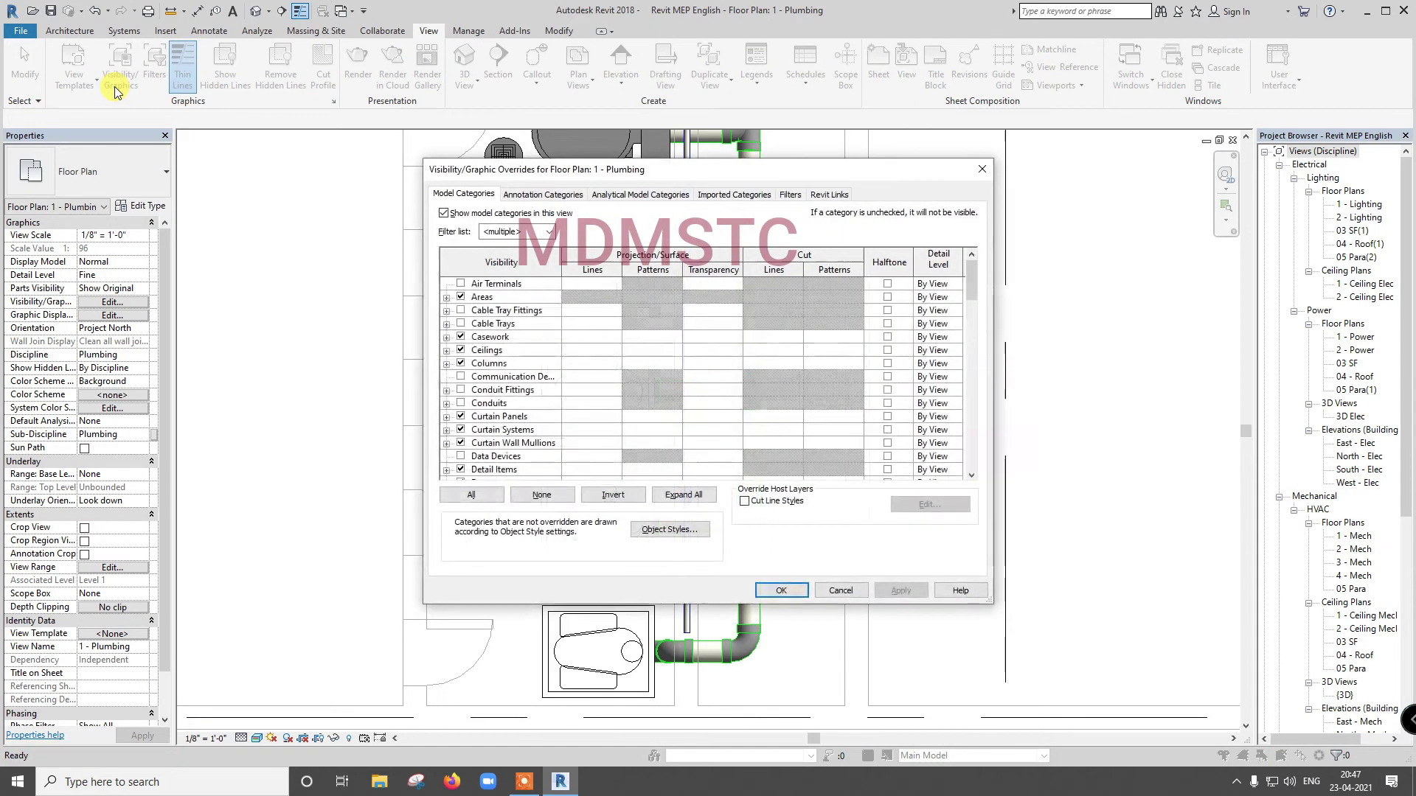
click(788, 195)
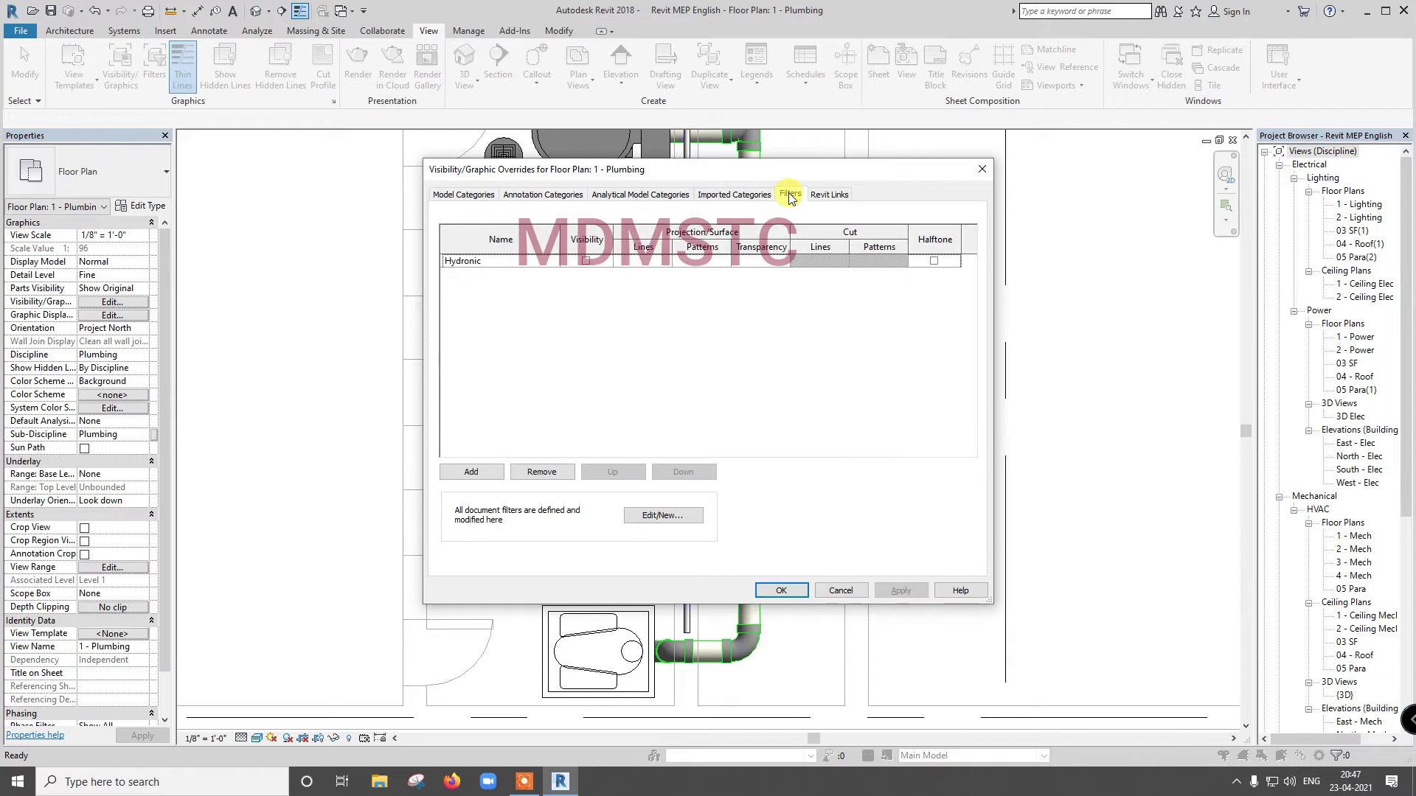
click(465, 476)
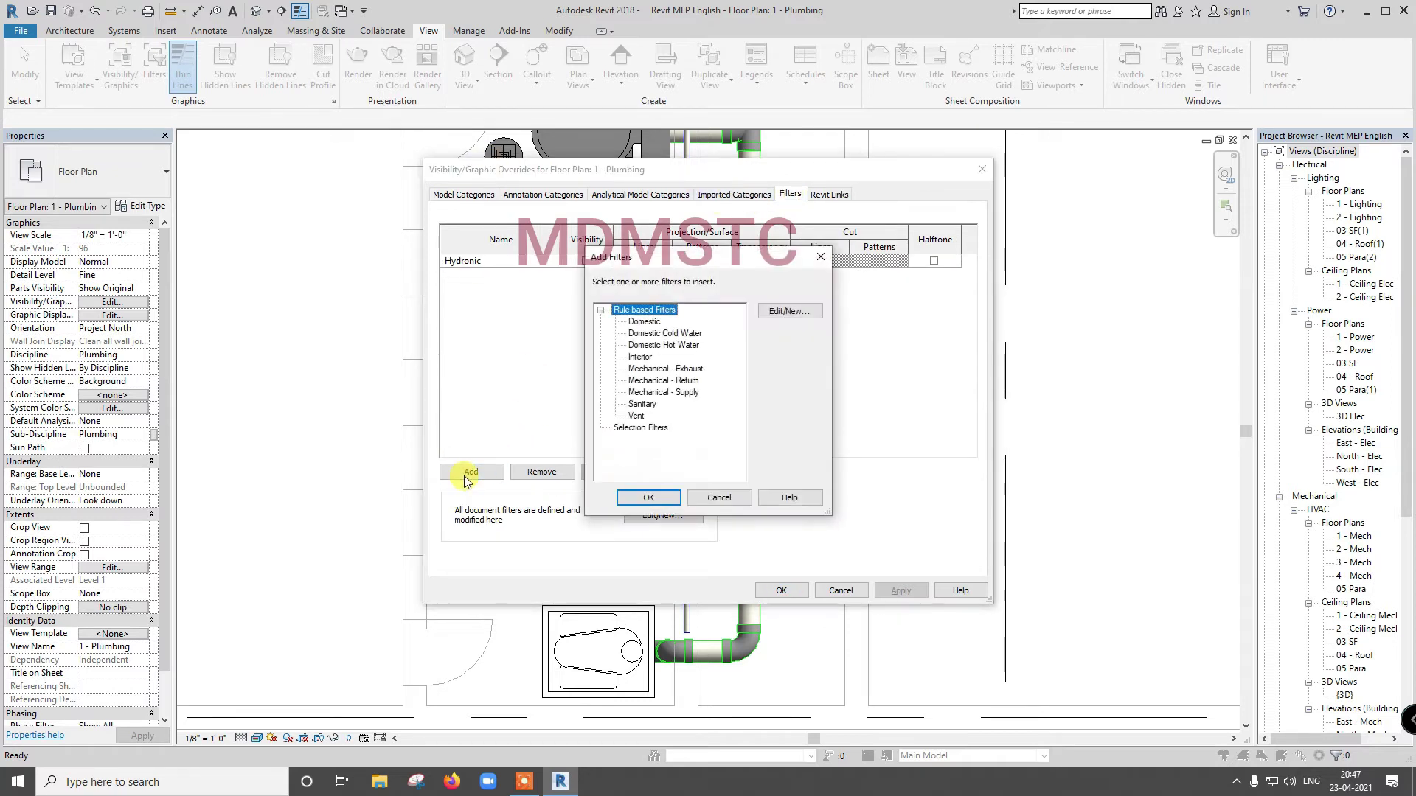
shift+click(638, 417)
click(648, 498)
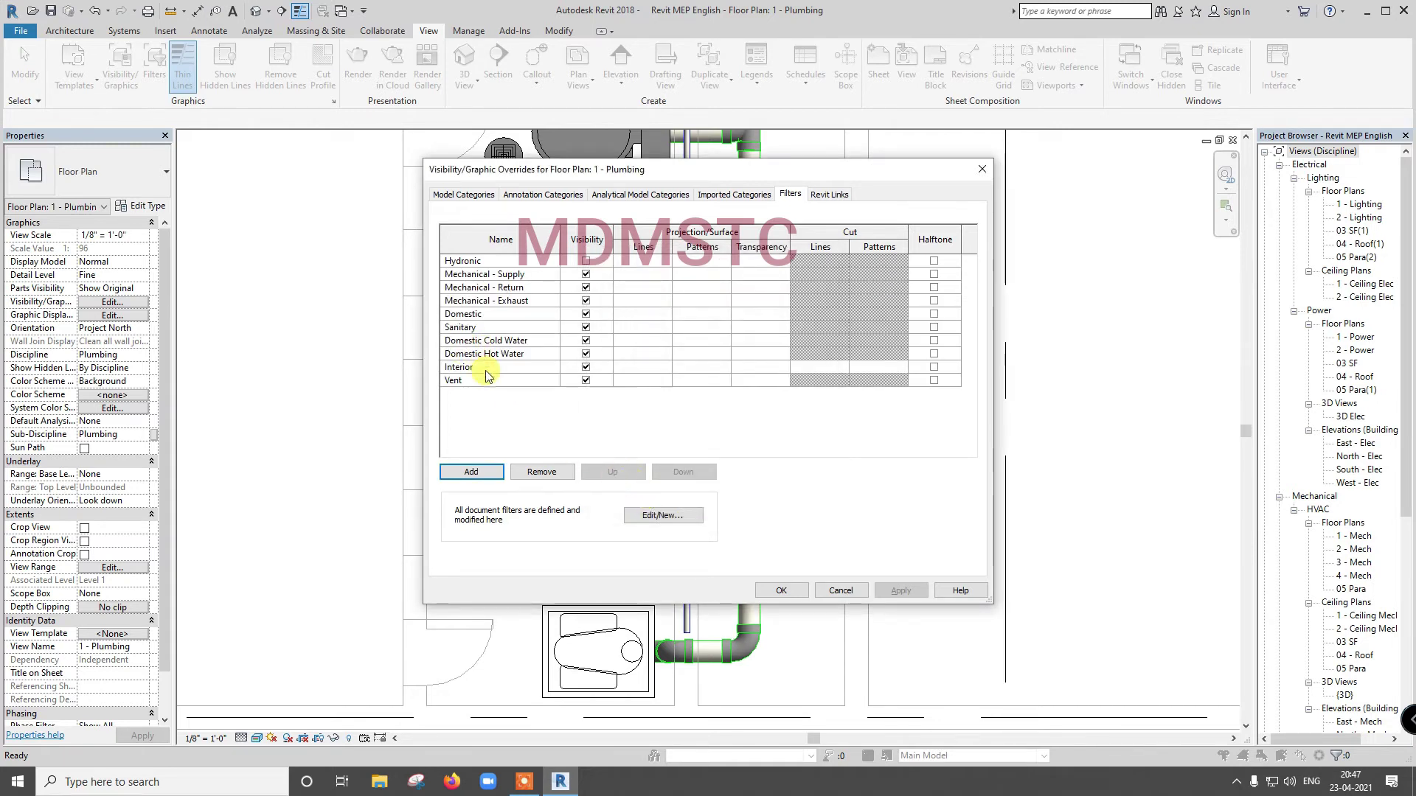
click(586, 328)
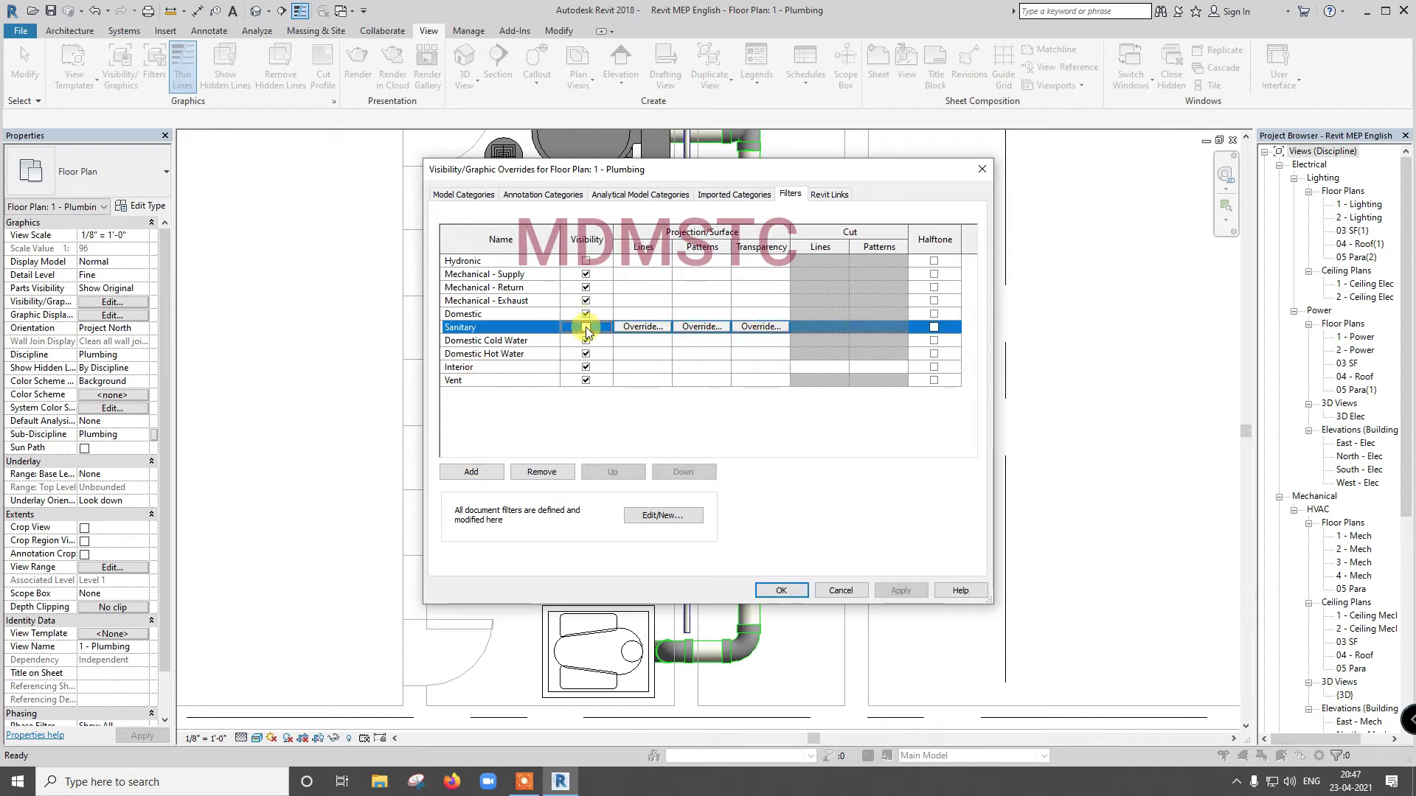
click(782, 592)
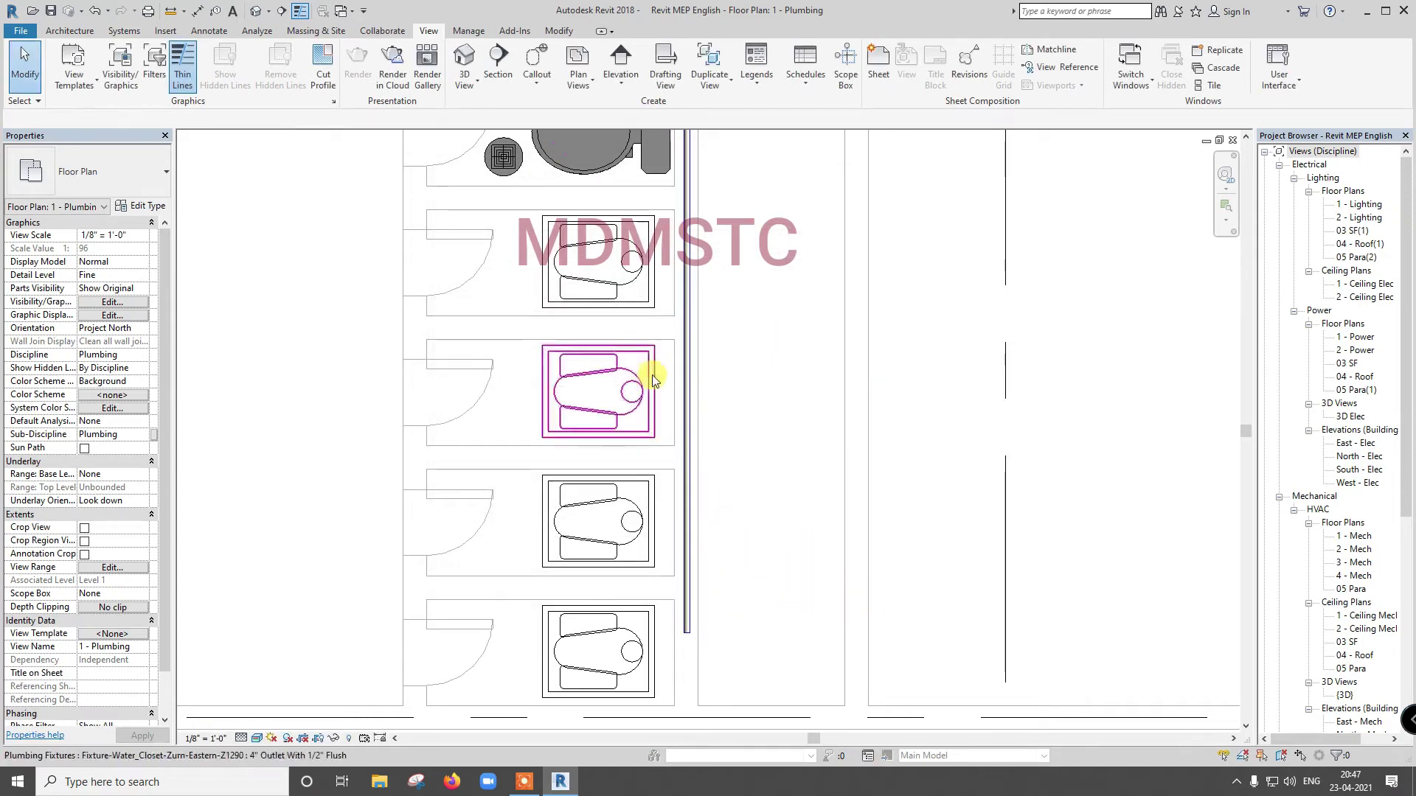
Step: Start a pipe at the vertical cold water pipe's end, then cancel it
scroll(652, 375, down, 5)
scroll(659, 450, up, 5)
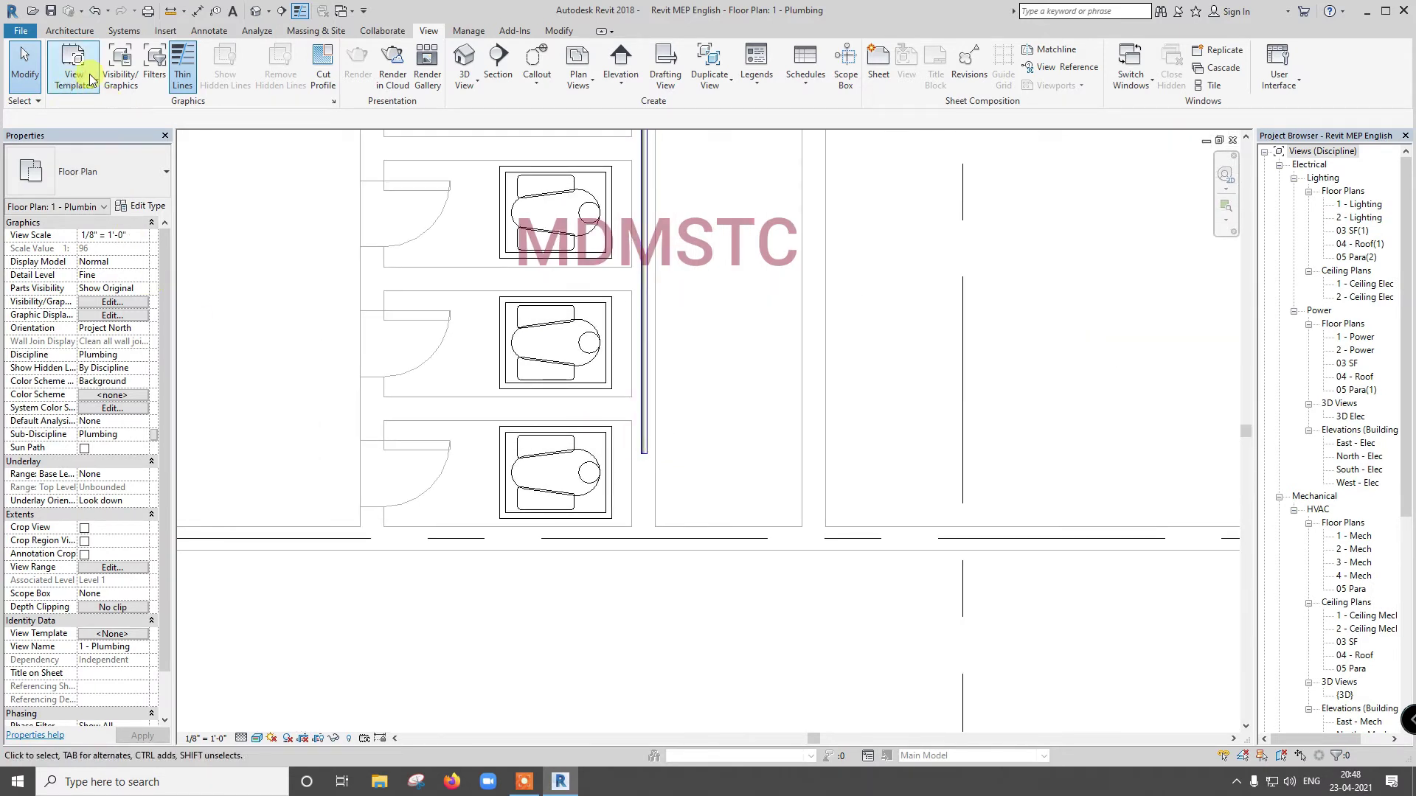
click(123, 31)
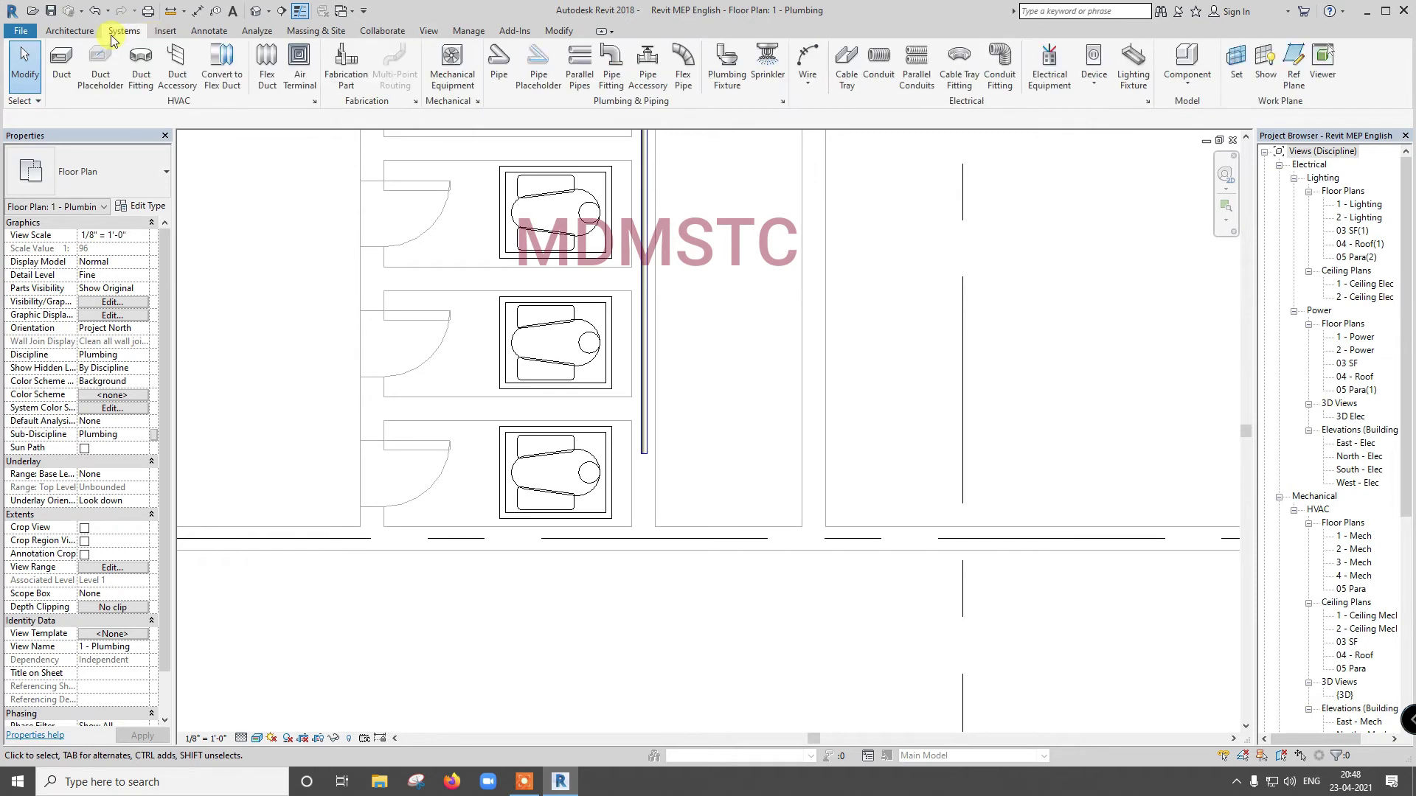
click(499, 63)
scroll(641, 523, up, 2)
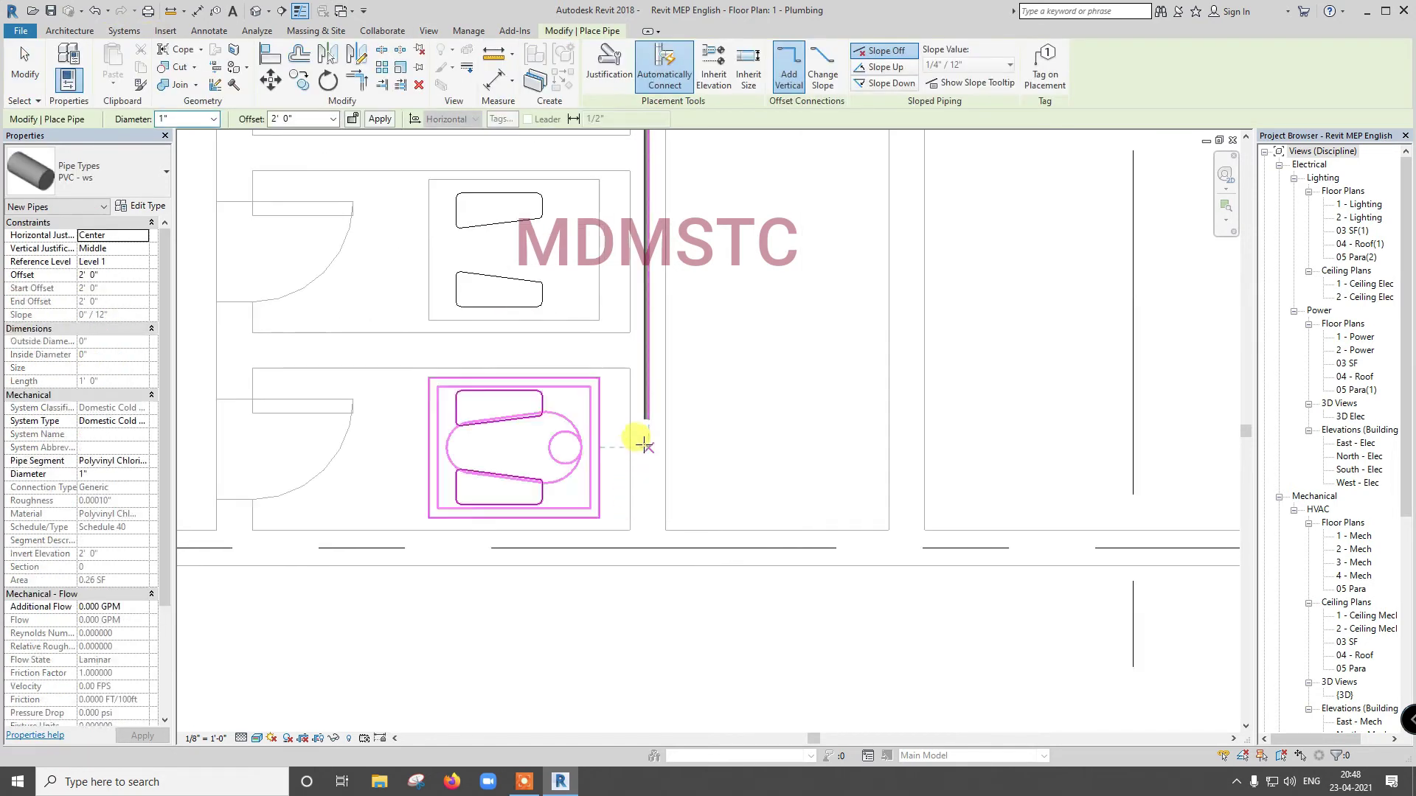
click(647, 420)
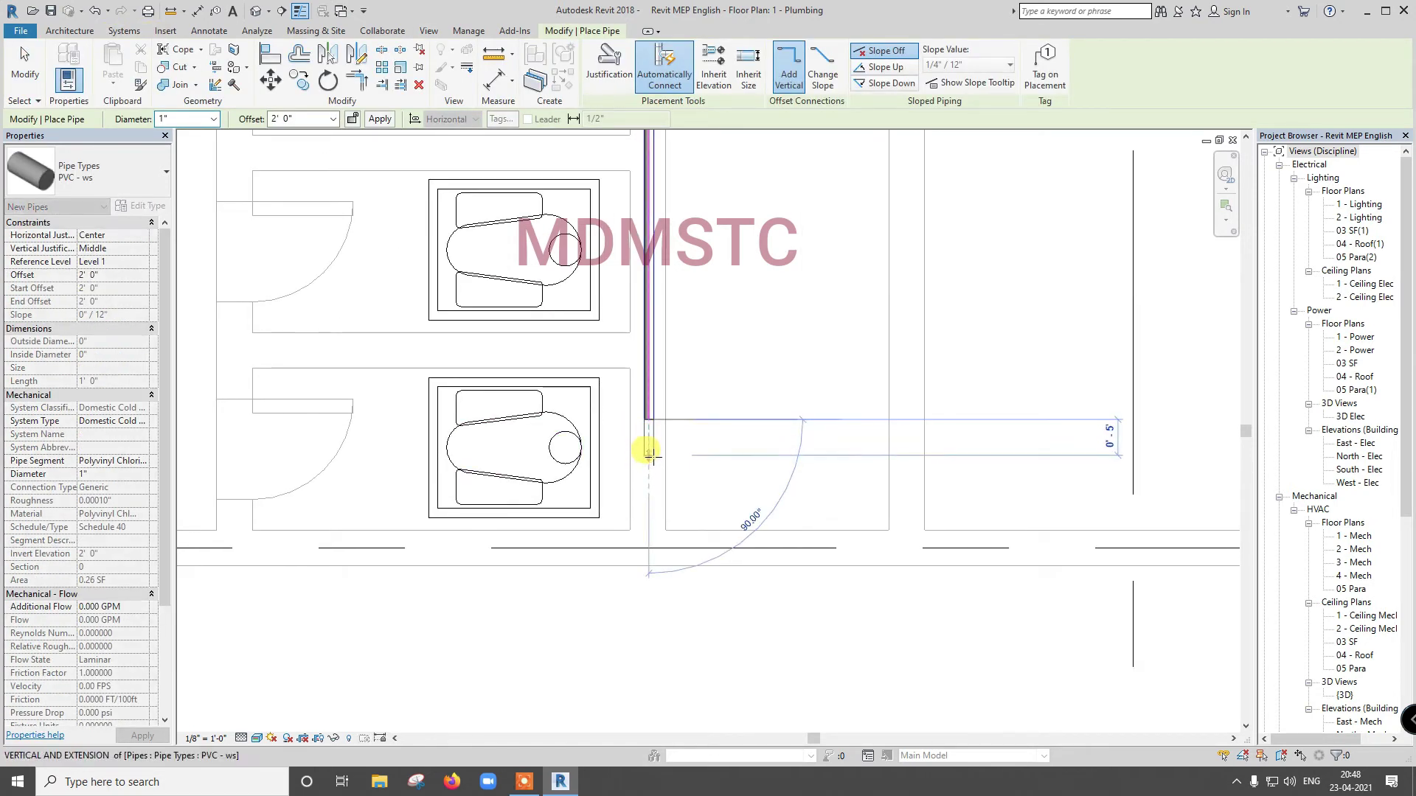
key(Escape)
key(Escape)
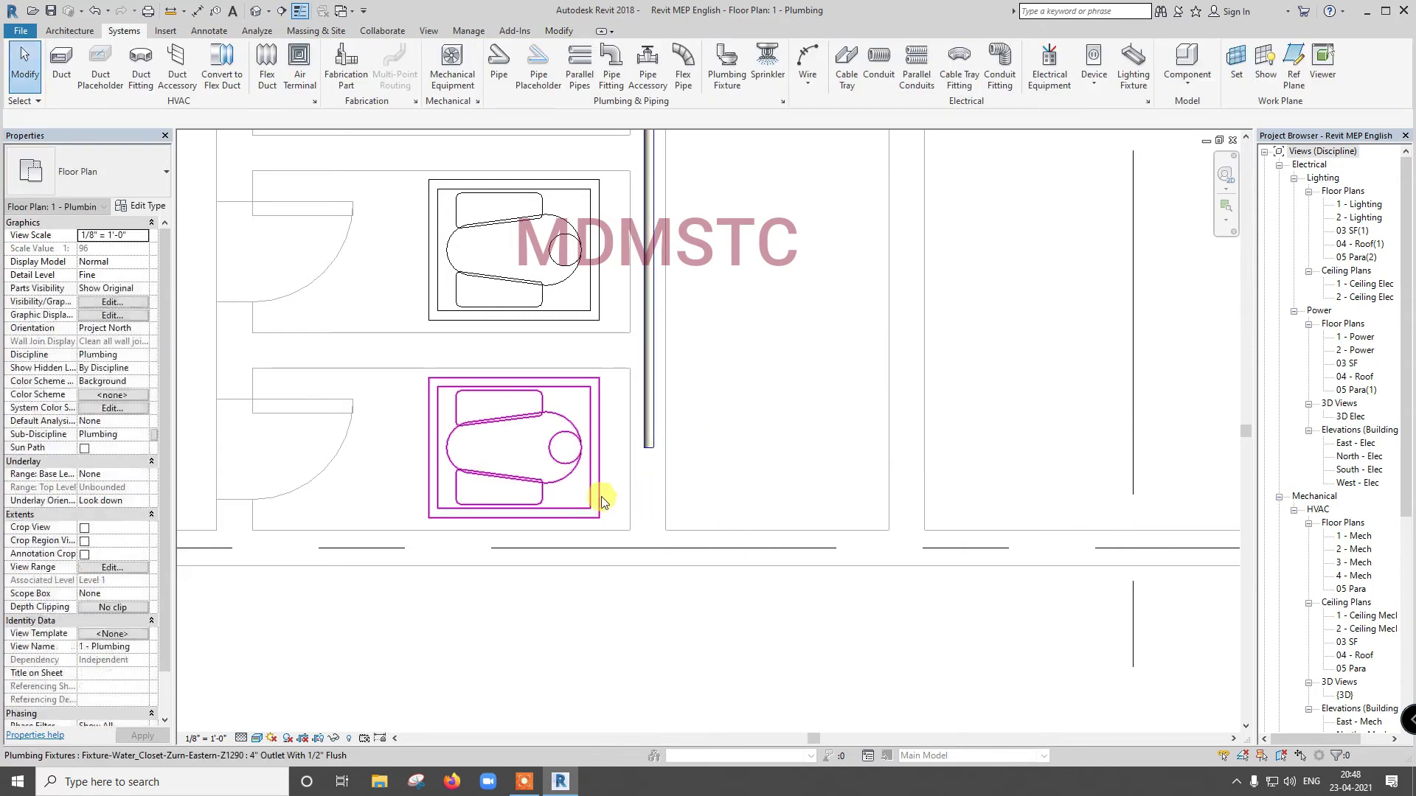
Step: Connect the lower squat toilet into the vertical cold water pipe
click(595, 497)
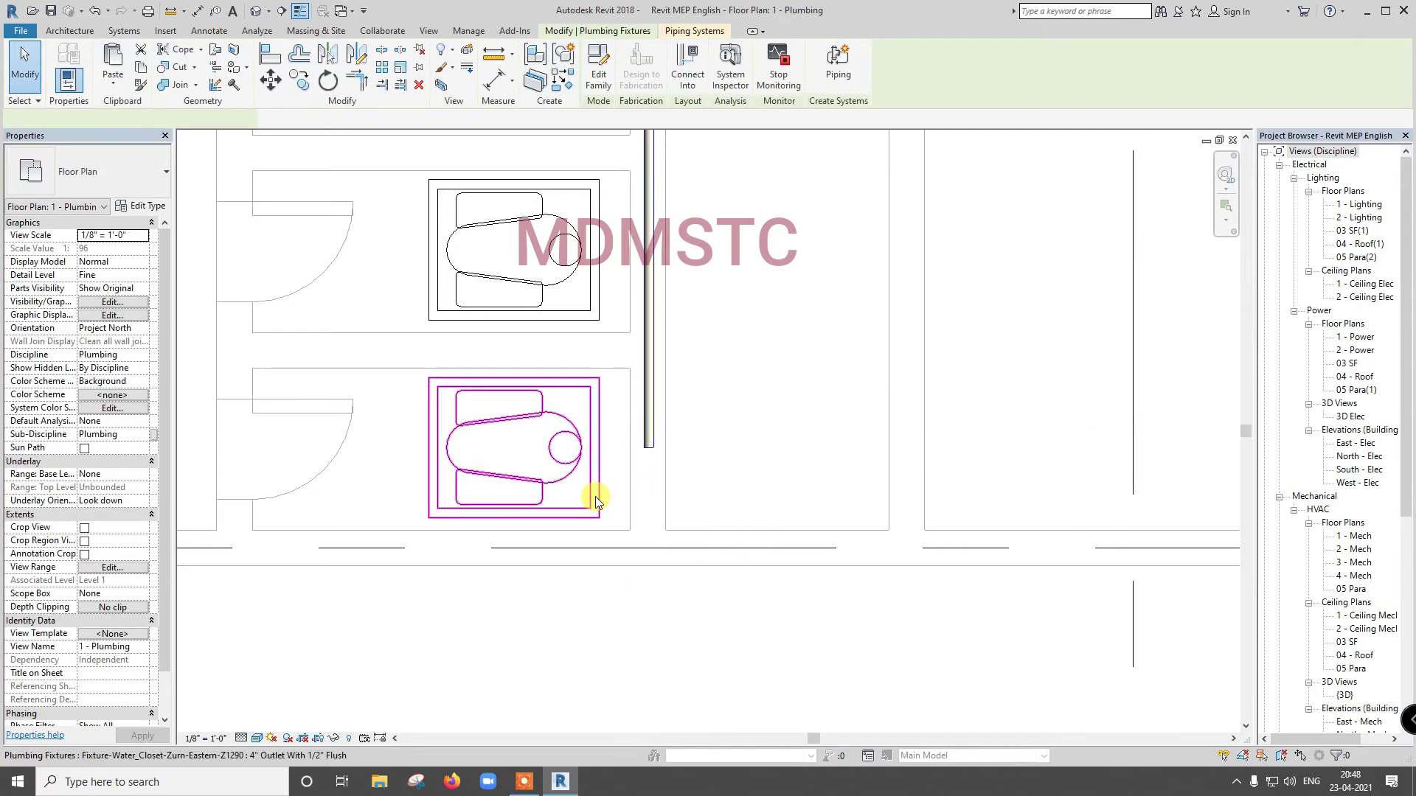
click(687, 75)
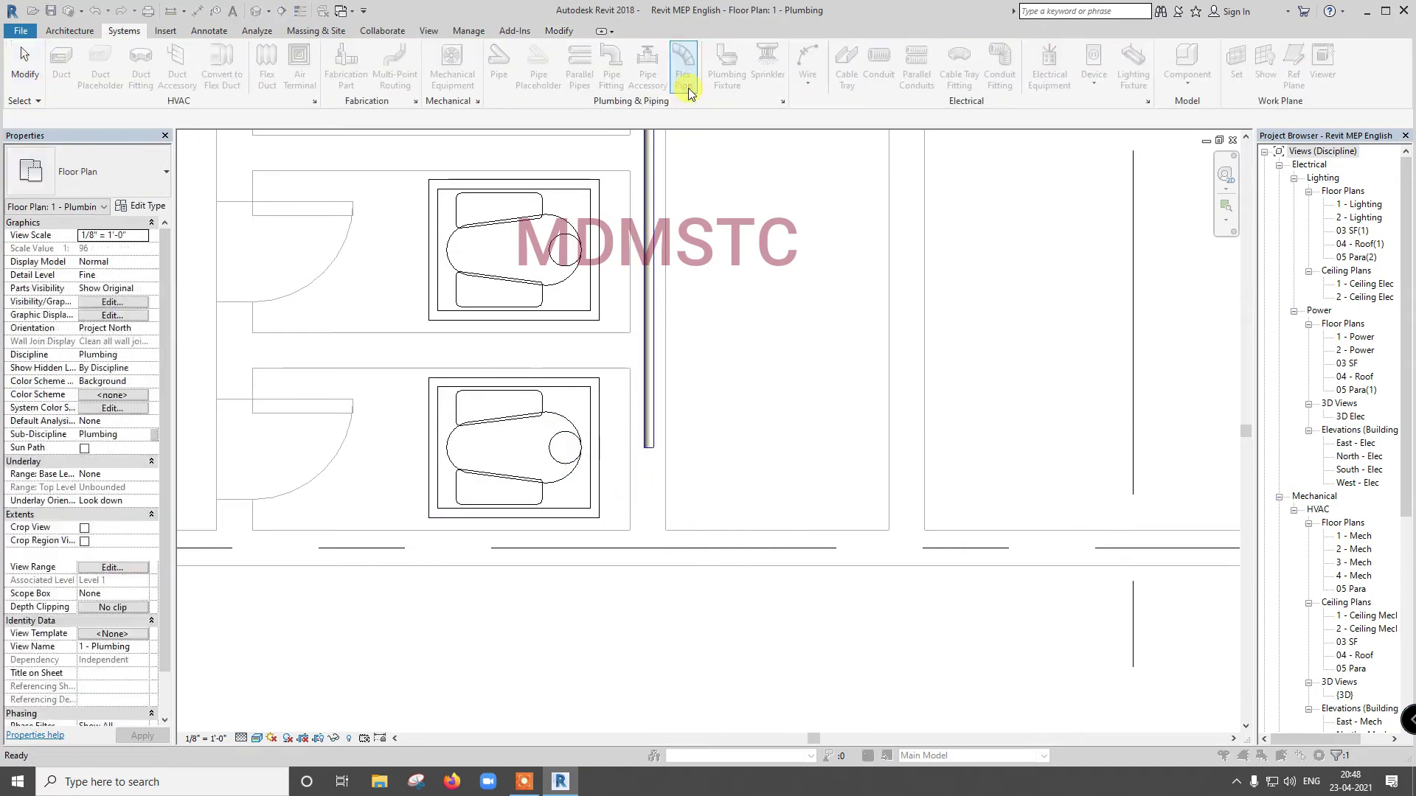
click(649, 425)
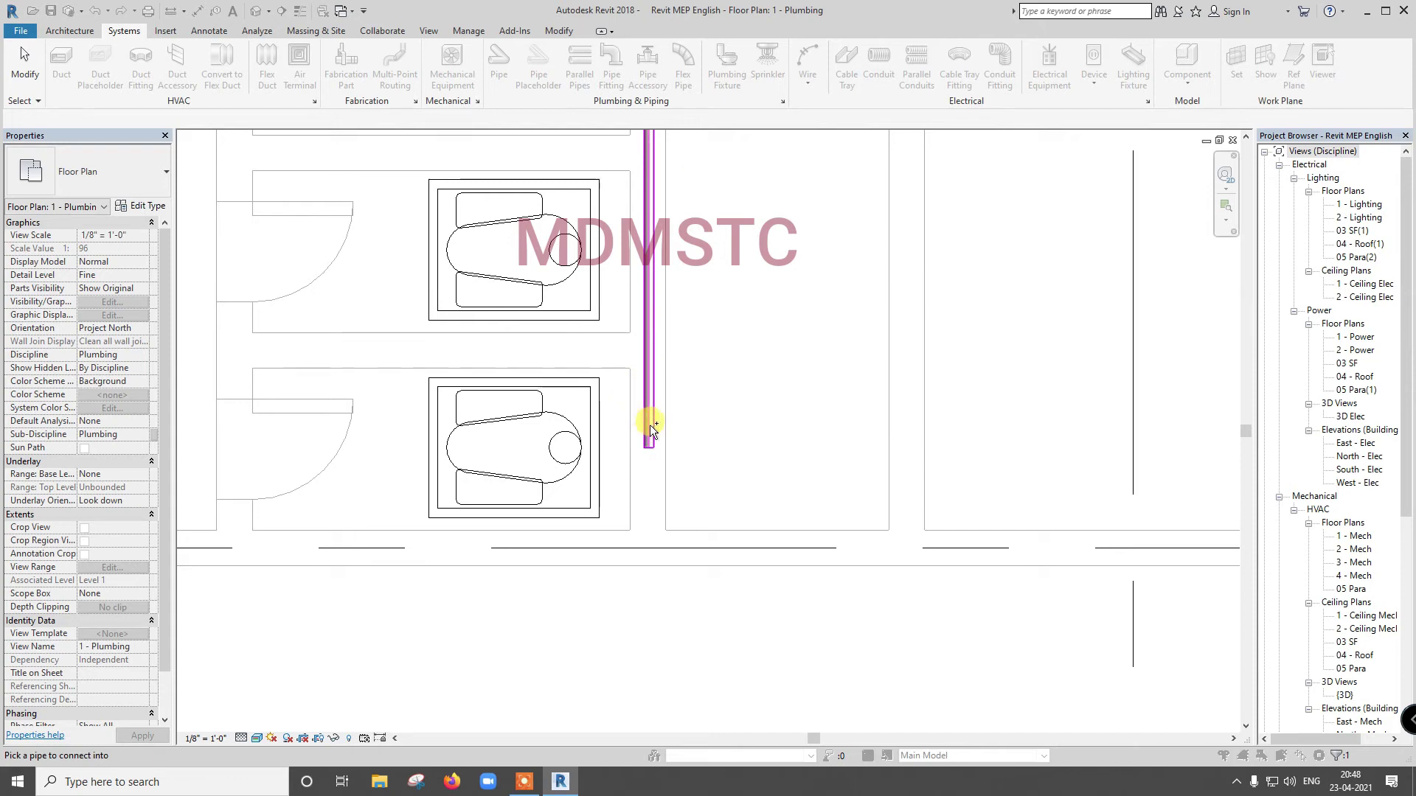
click(570, 313)
key(Escape)
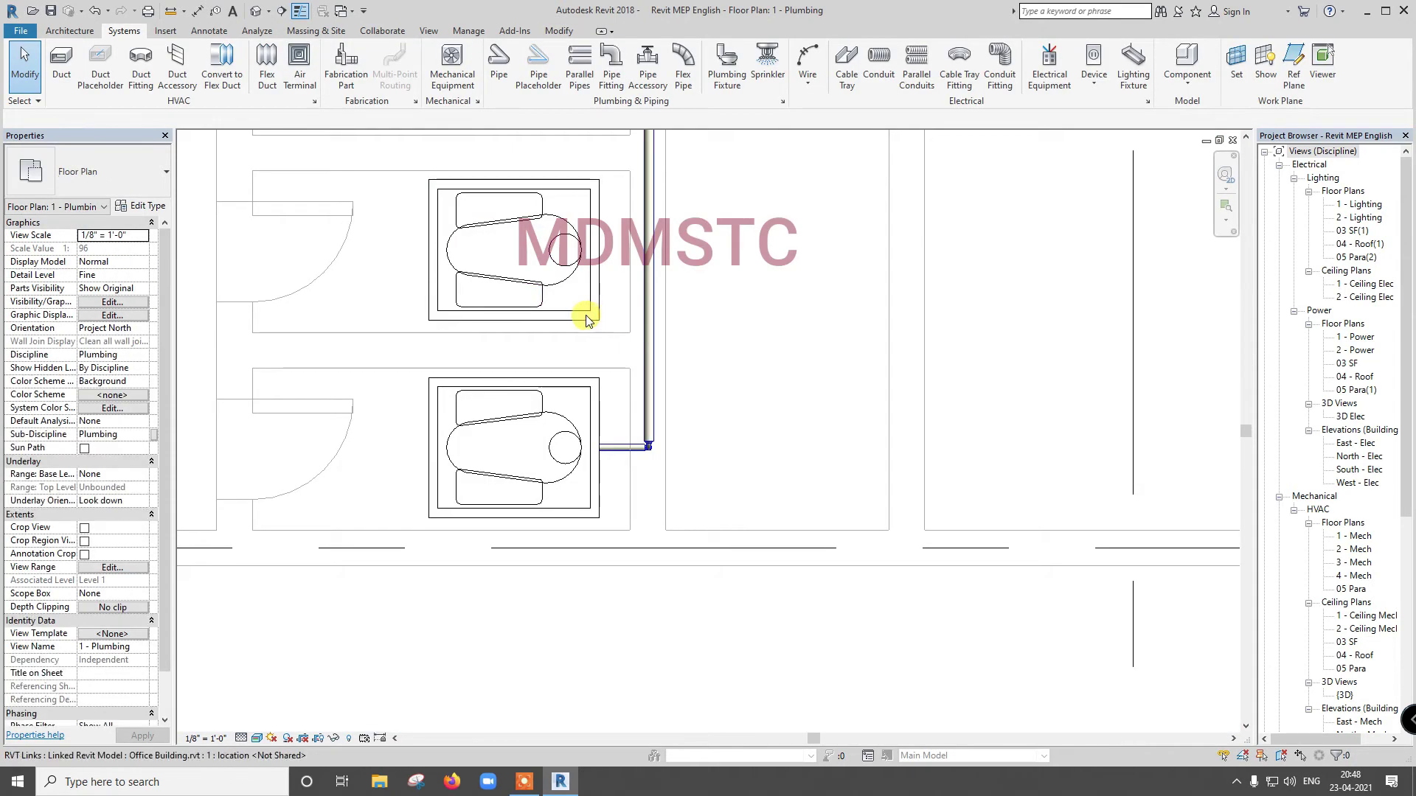
click(586, 319)
key(Escape)
Step: Connect the upper squat toilet into the vertical cold water pipe
click(575, 247)
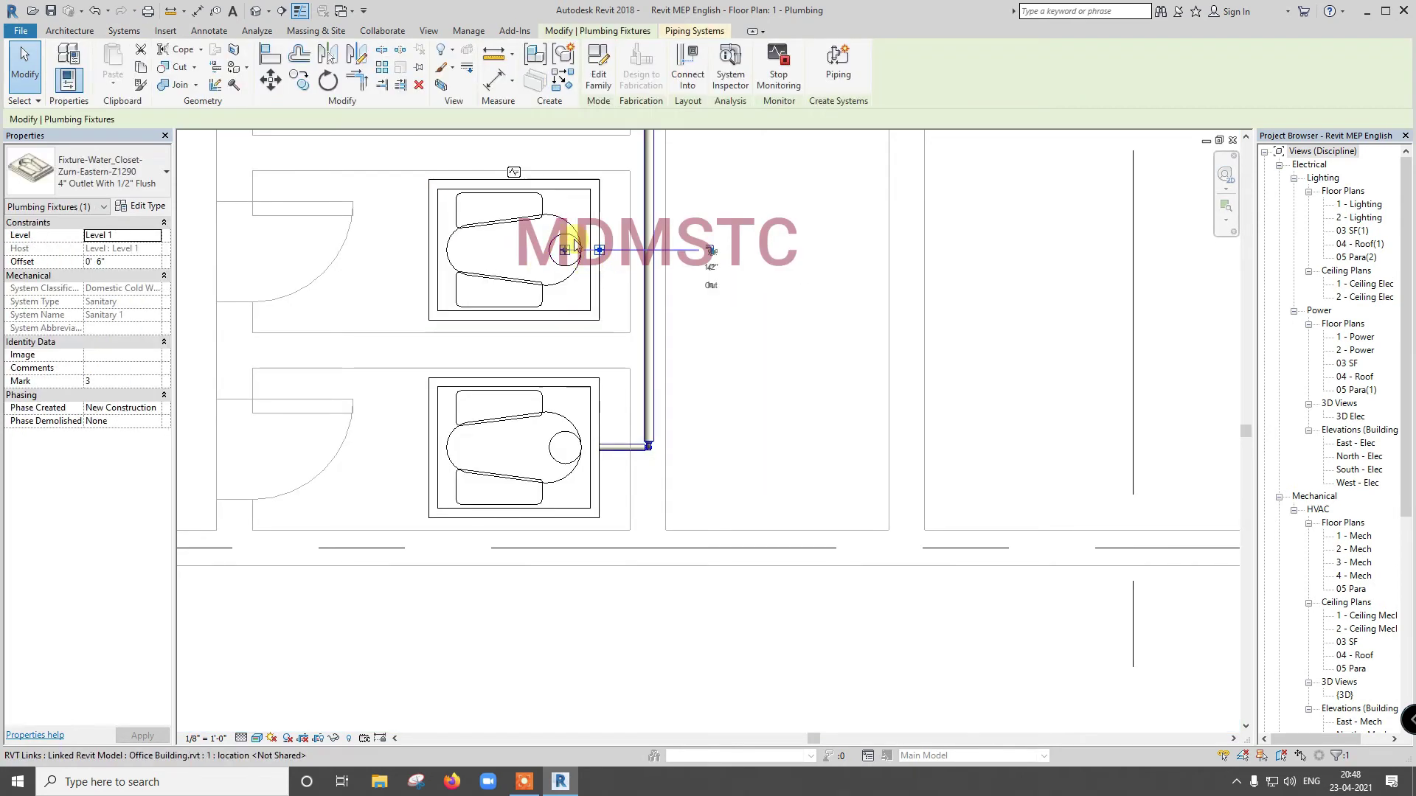
click(652, 283)
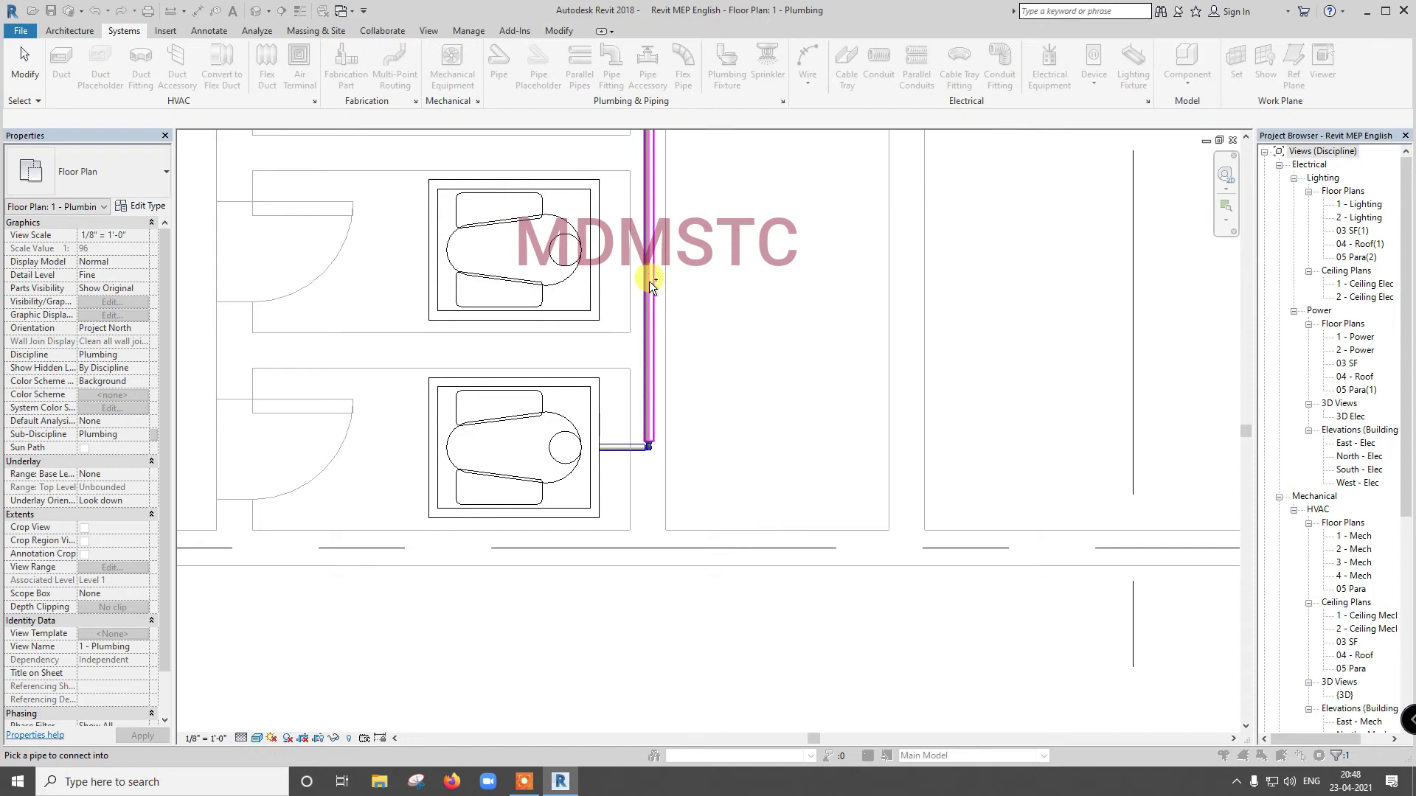
scroll(632, 335, down, 3)
scroll(601, 290, up, 2)
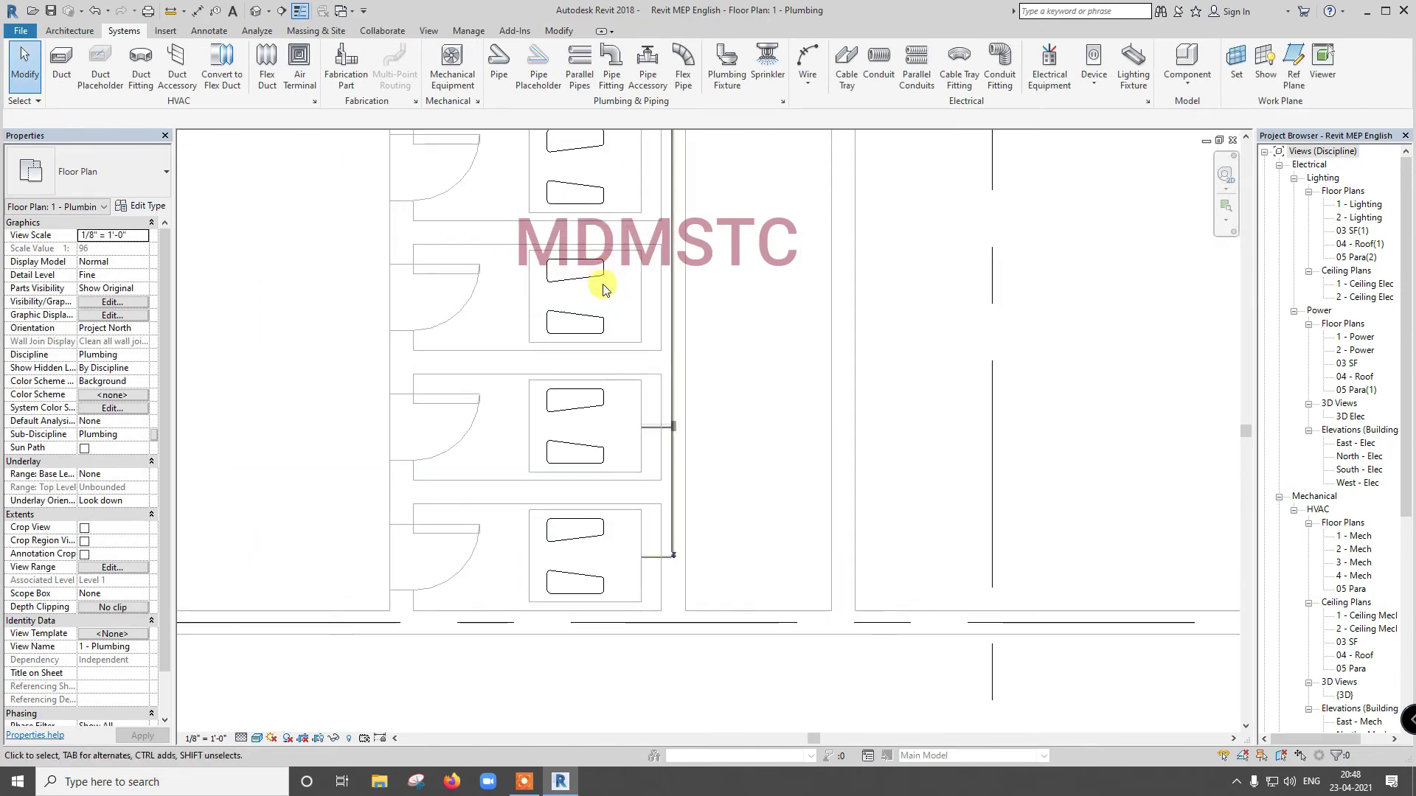
click(614, 290)
key(Escape)
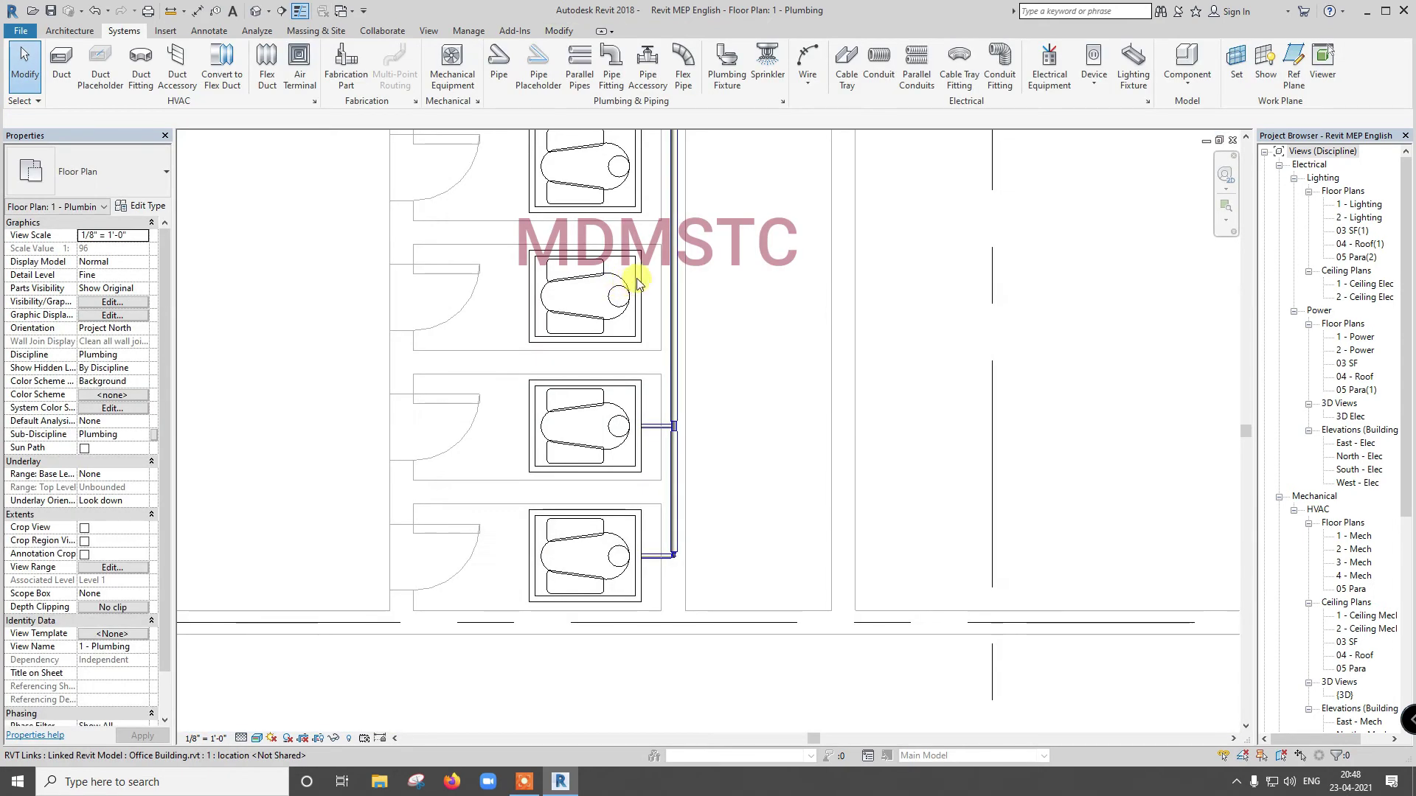
Step: Connect the next squat toilet up into the vertical cold water pipe
click(638, 272)
click(686, 70)
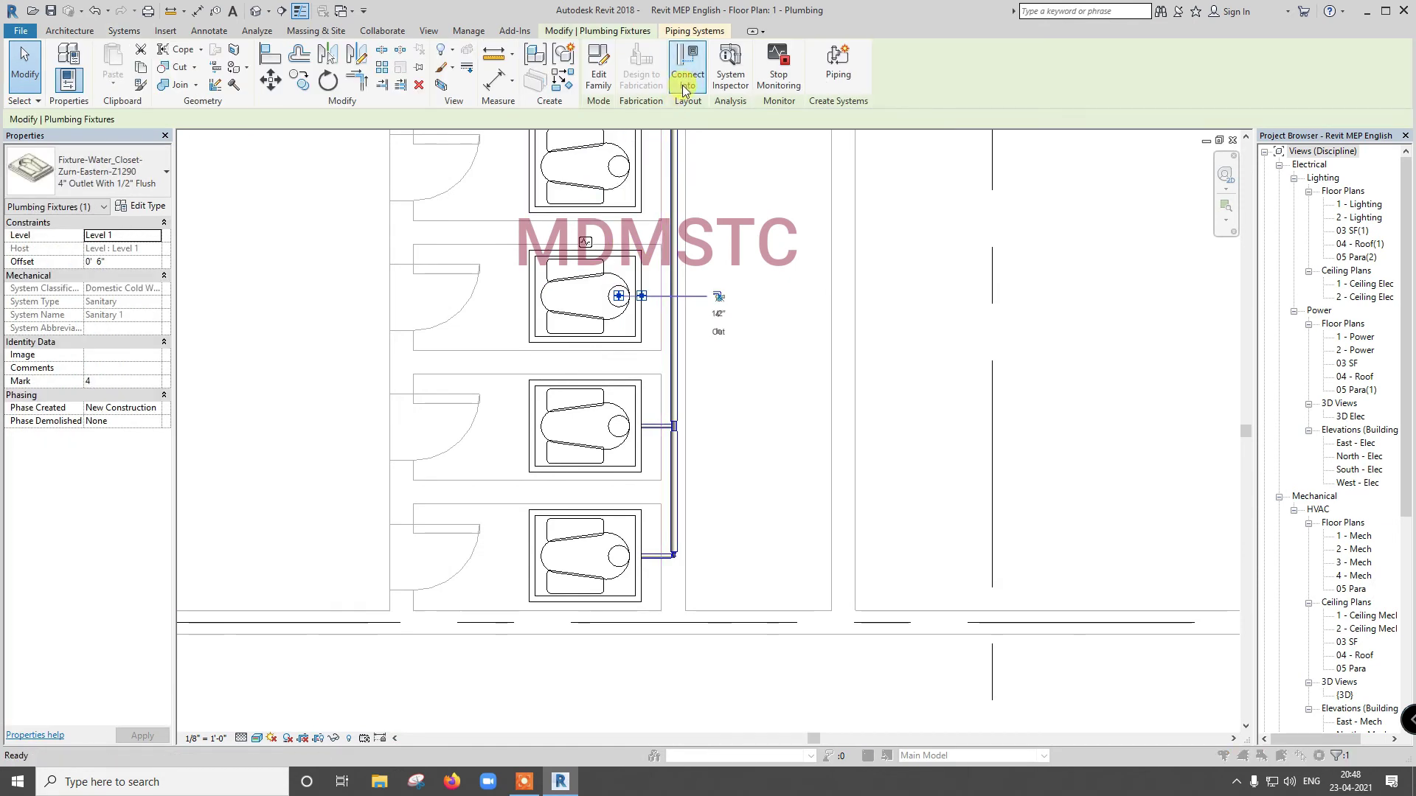
click(675, 308)
scroll(653, 295, down, 3)
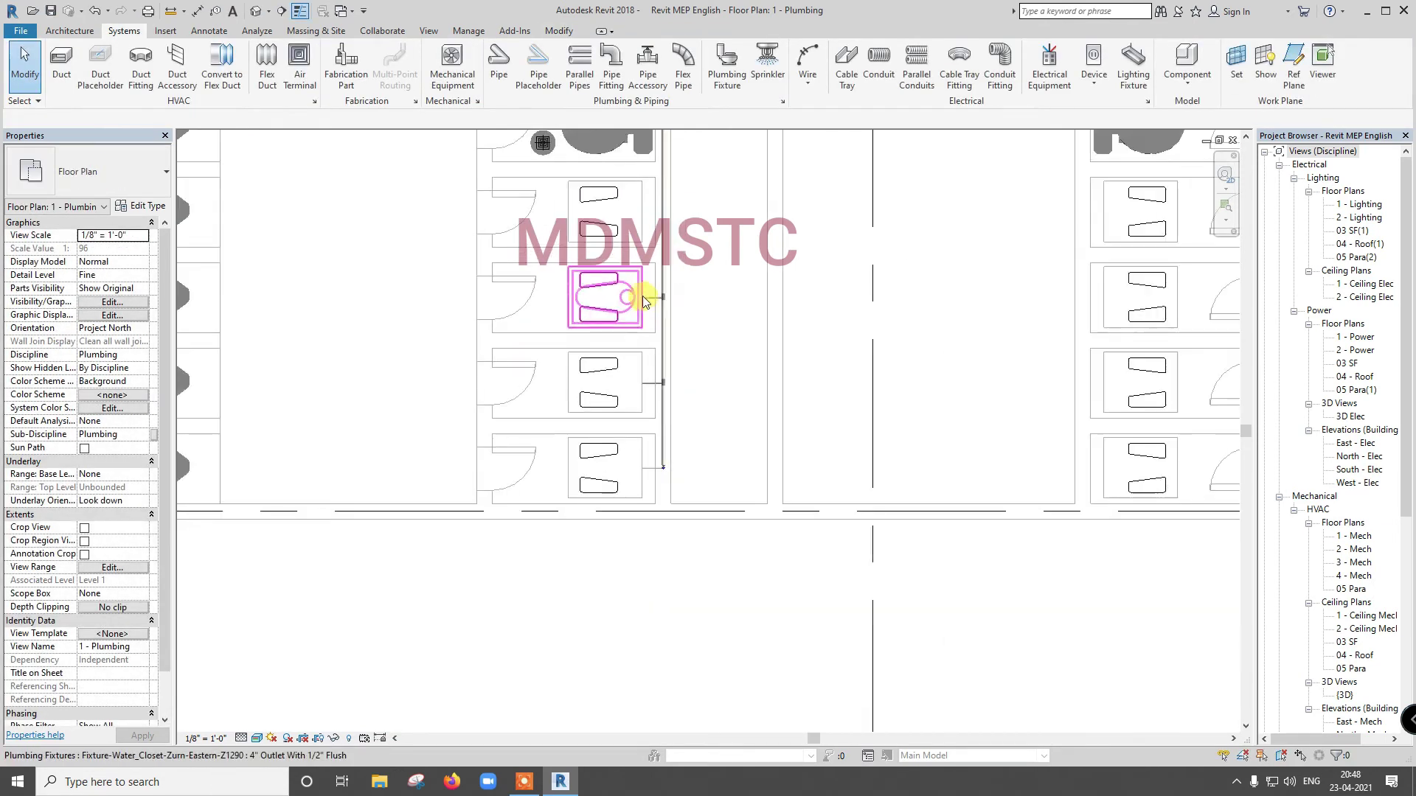
scroll(641, 206, up, 3)
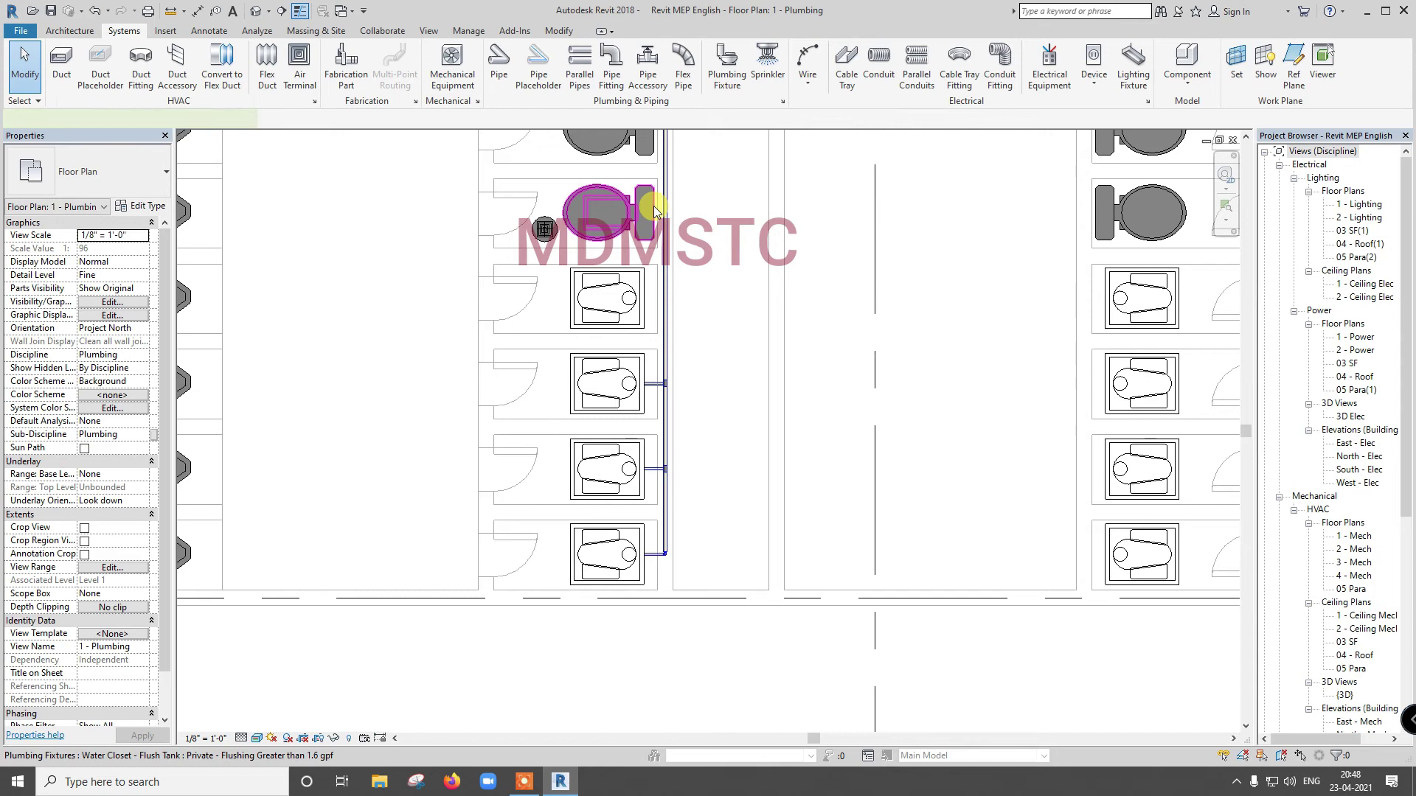
click(654, 206)
key(Escape)
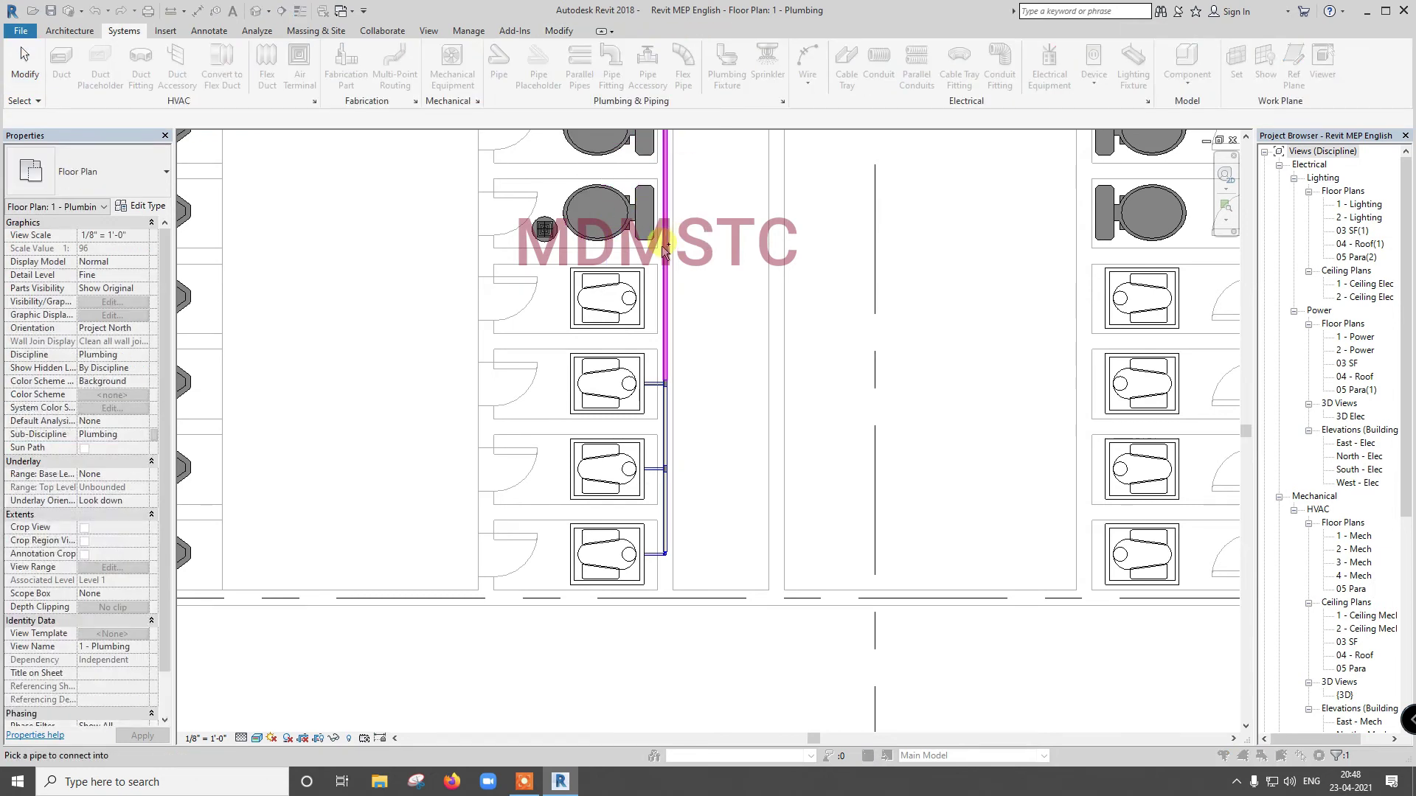
scroll(659, 377, down, 4)
scroll(647, 284, up, 5)
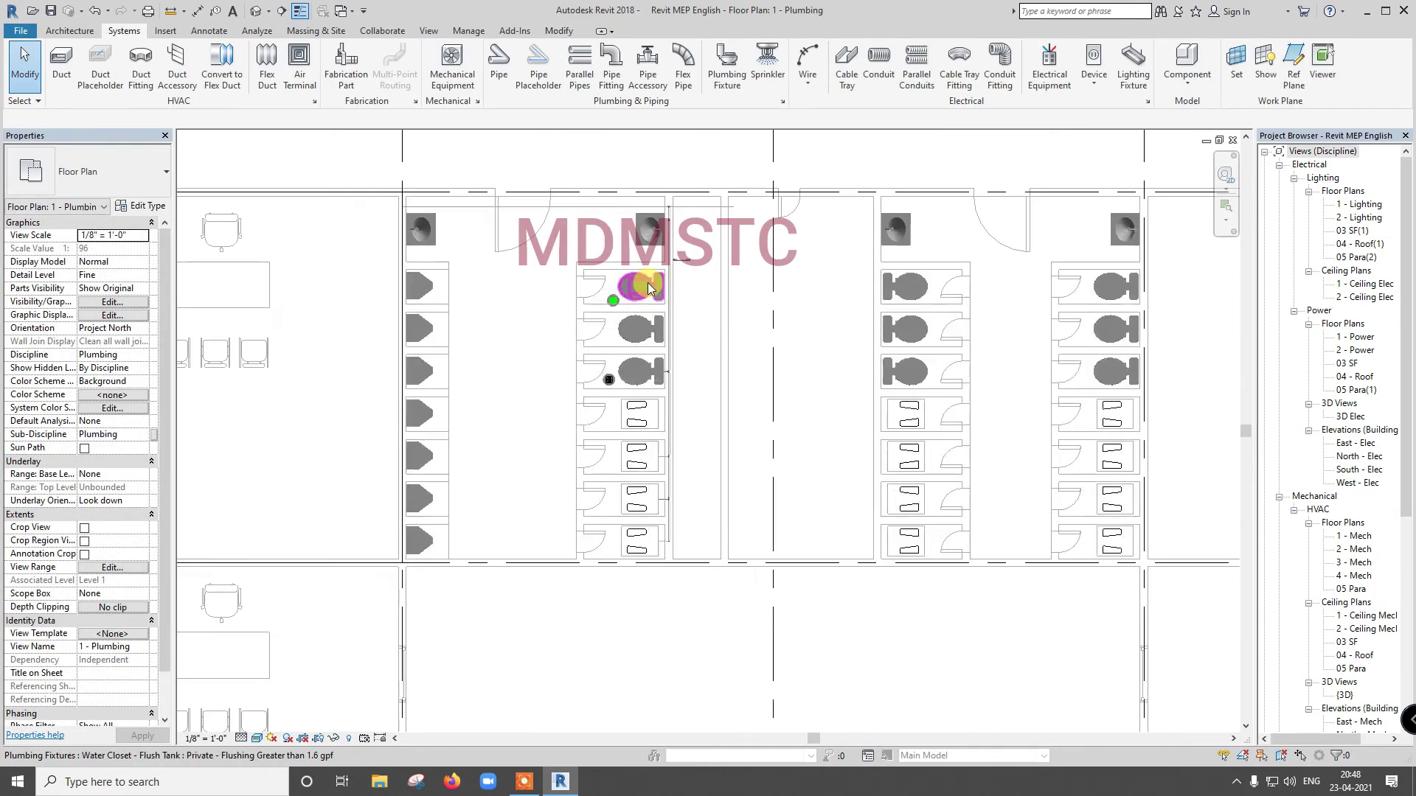
scroll(648, 282, up, 2)
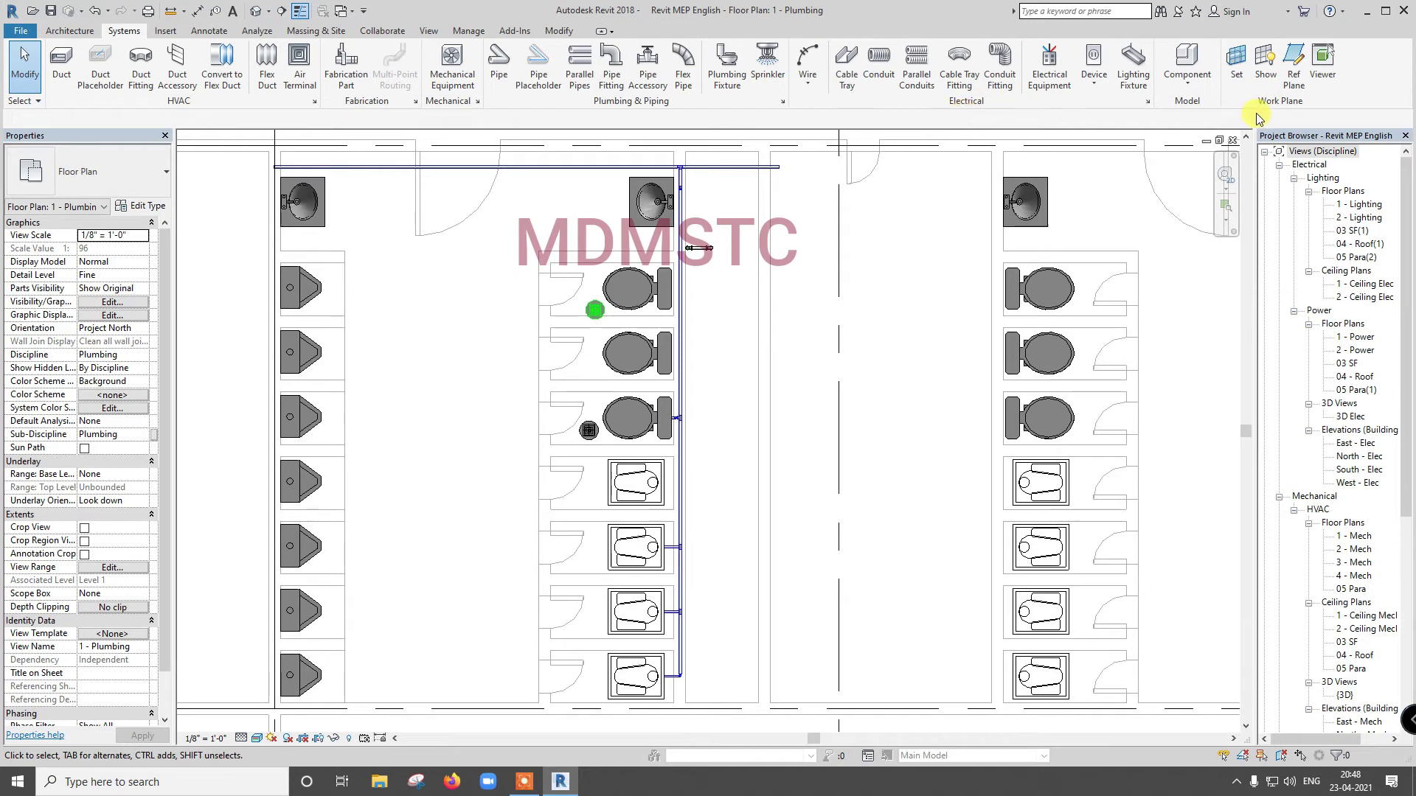
Step: Expand the Systems tab's Component dropdown to reveal Place a Component
click(1180, 93)
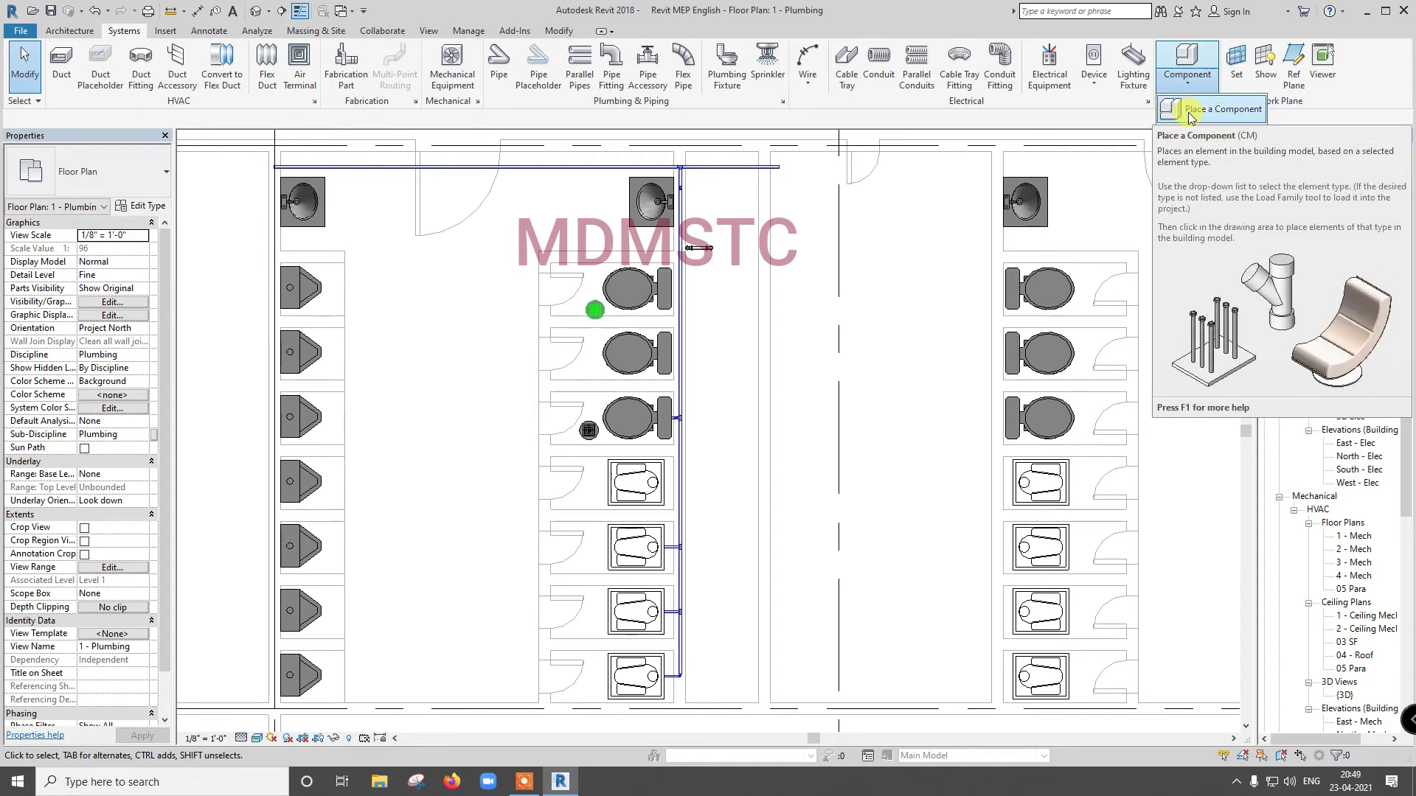
Step: Start Place Component and browse Load Family to the US Imperial library folder
click(1191, 118)
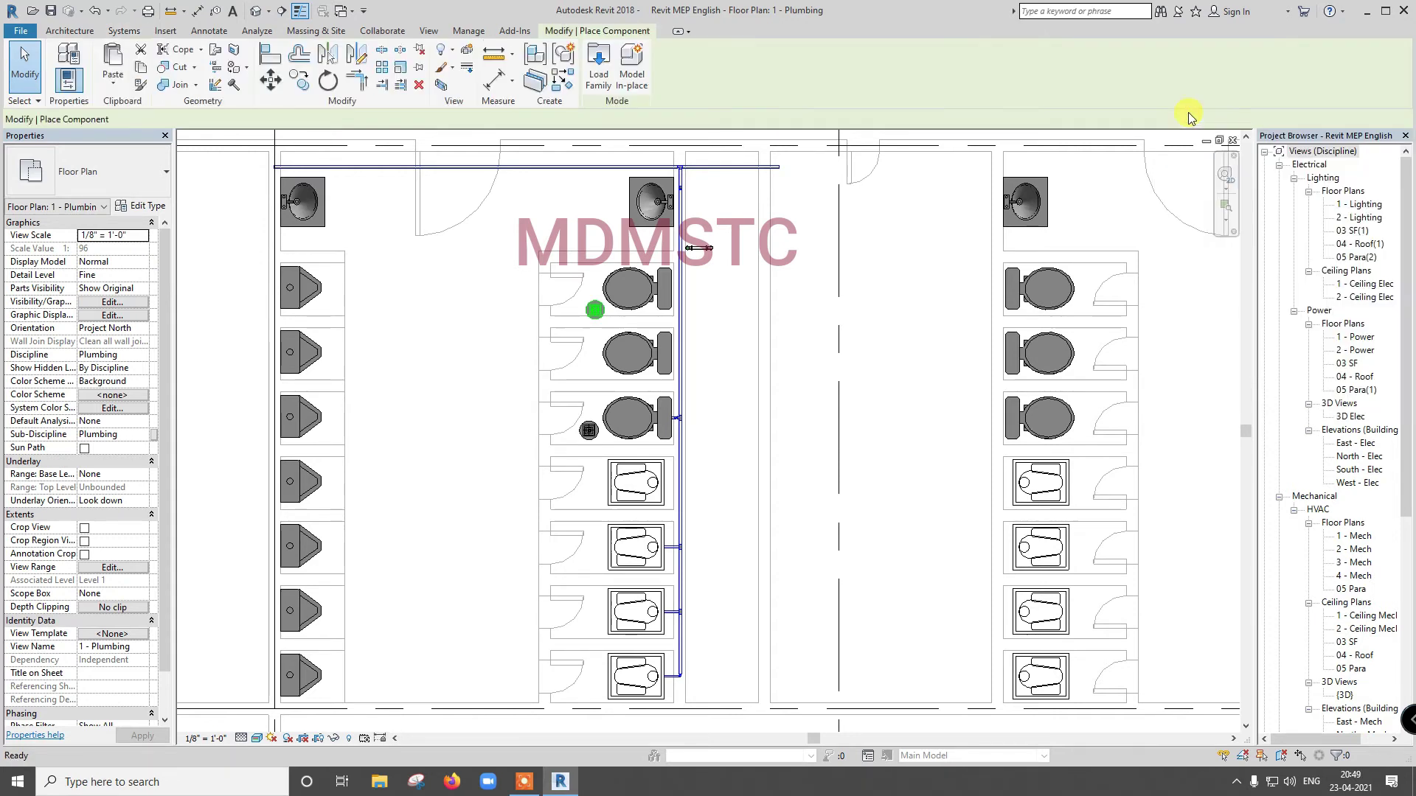
click(604, 81)
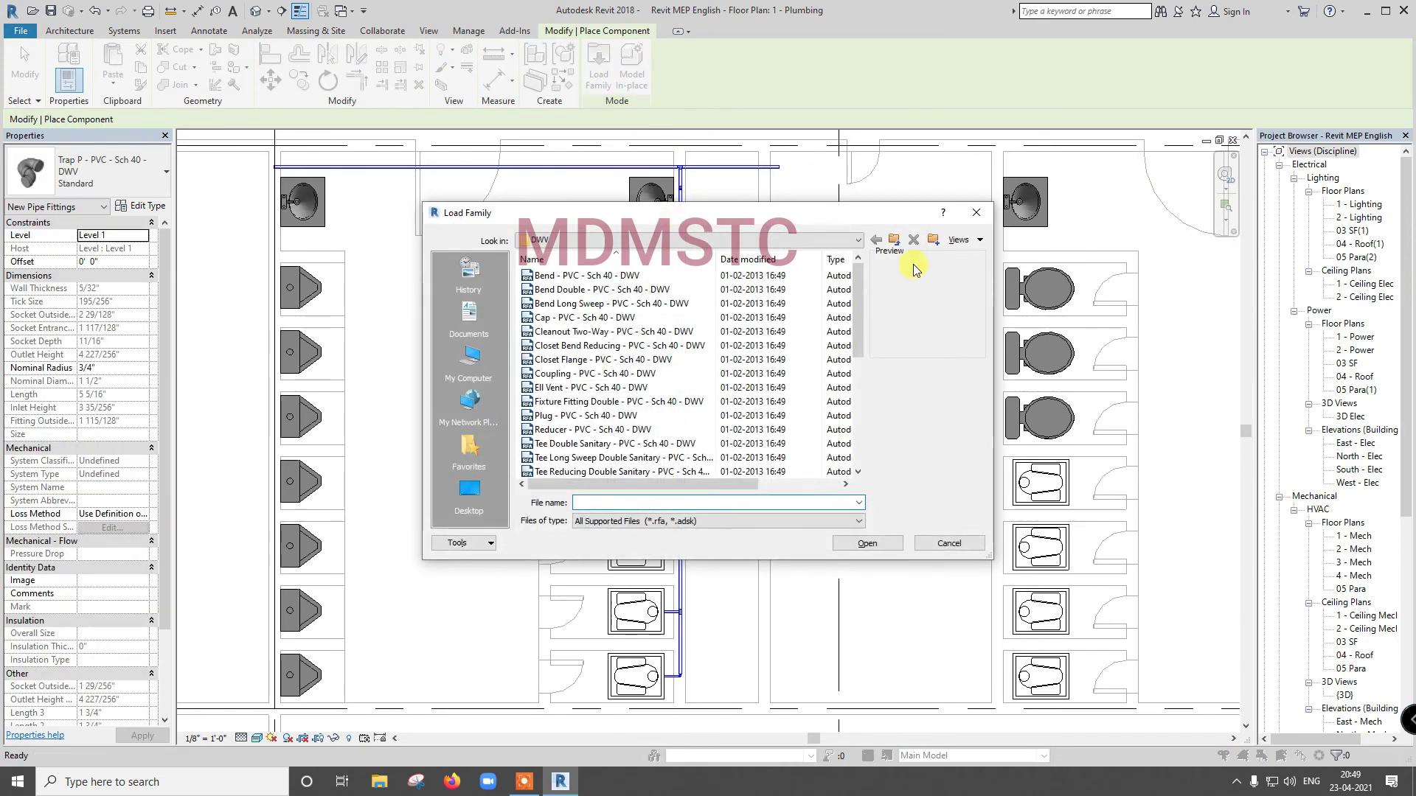
click(829, 239)
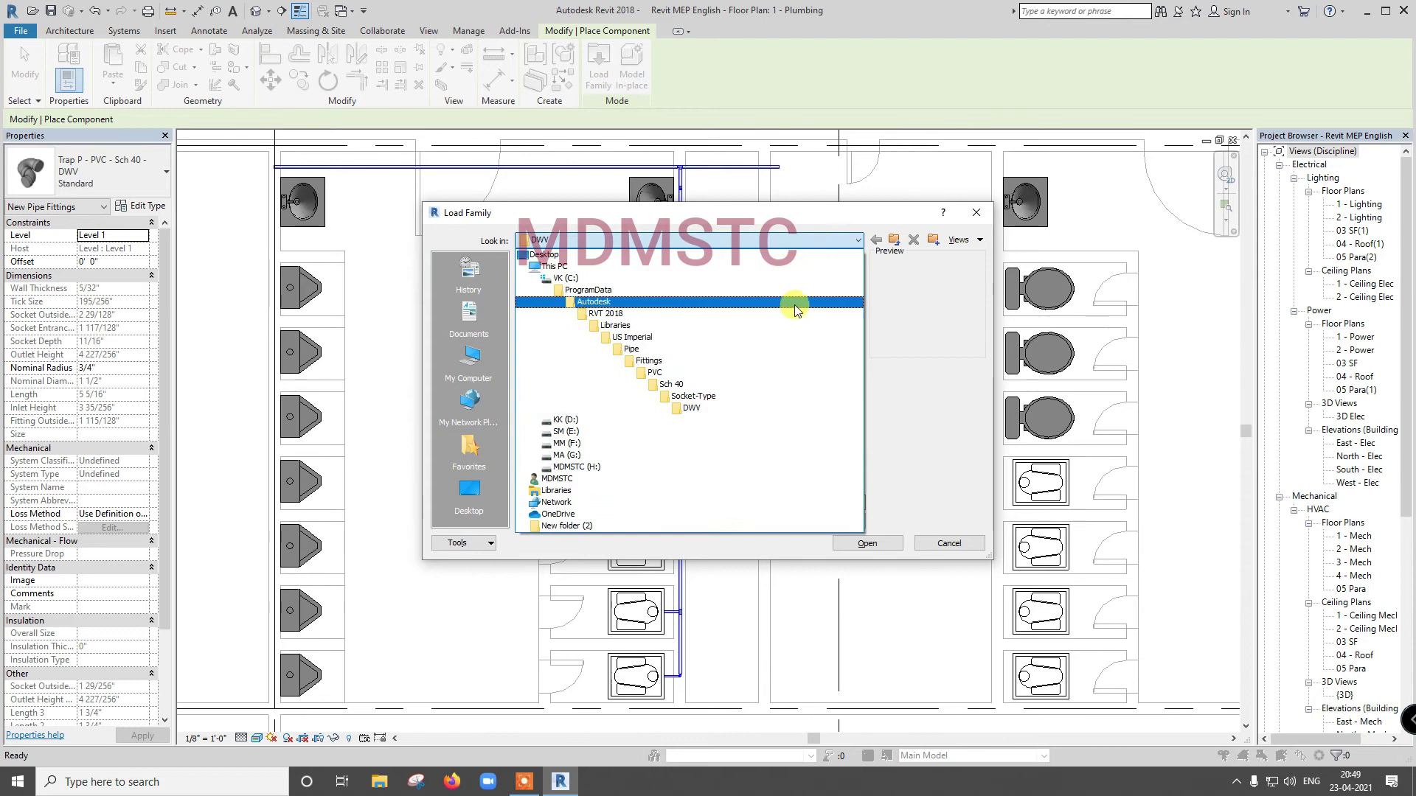
click(778, 337)
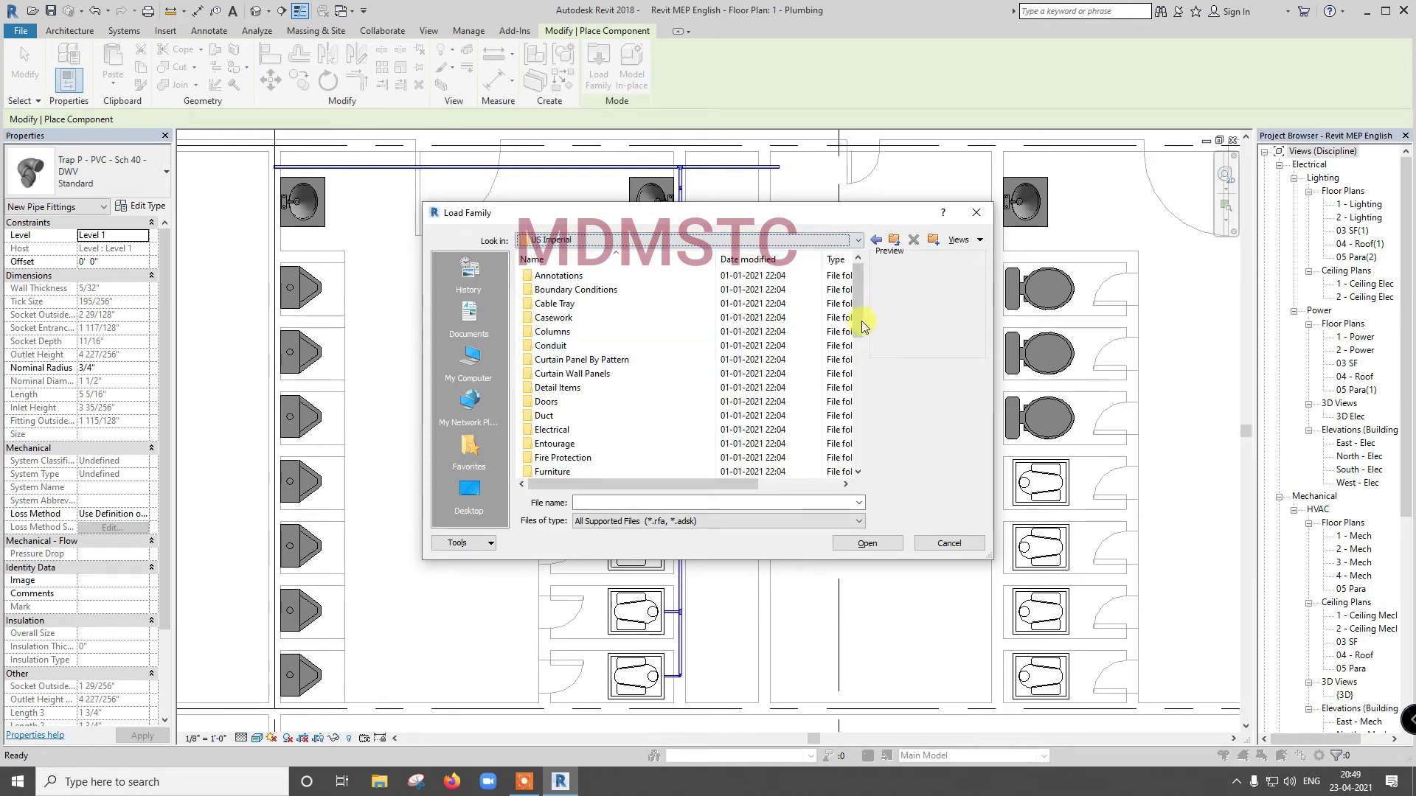
drag(859, 329, 862, 383)
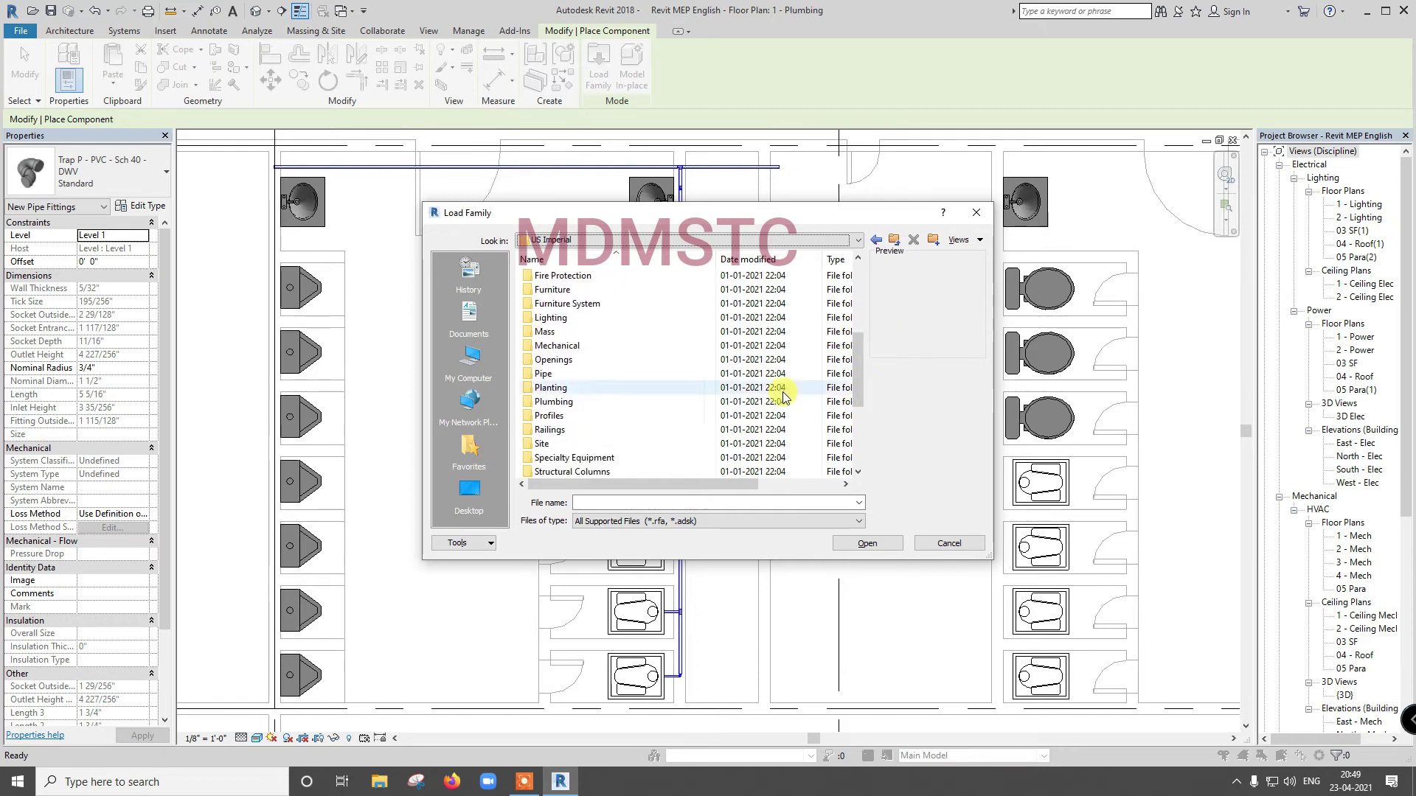
Step: Open Plumbing > MEP > Equipment > Water Heaters, then cancel without loading and exit placement
click(576, 407)
double_click(576, 404)
double_click(543, 291)
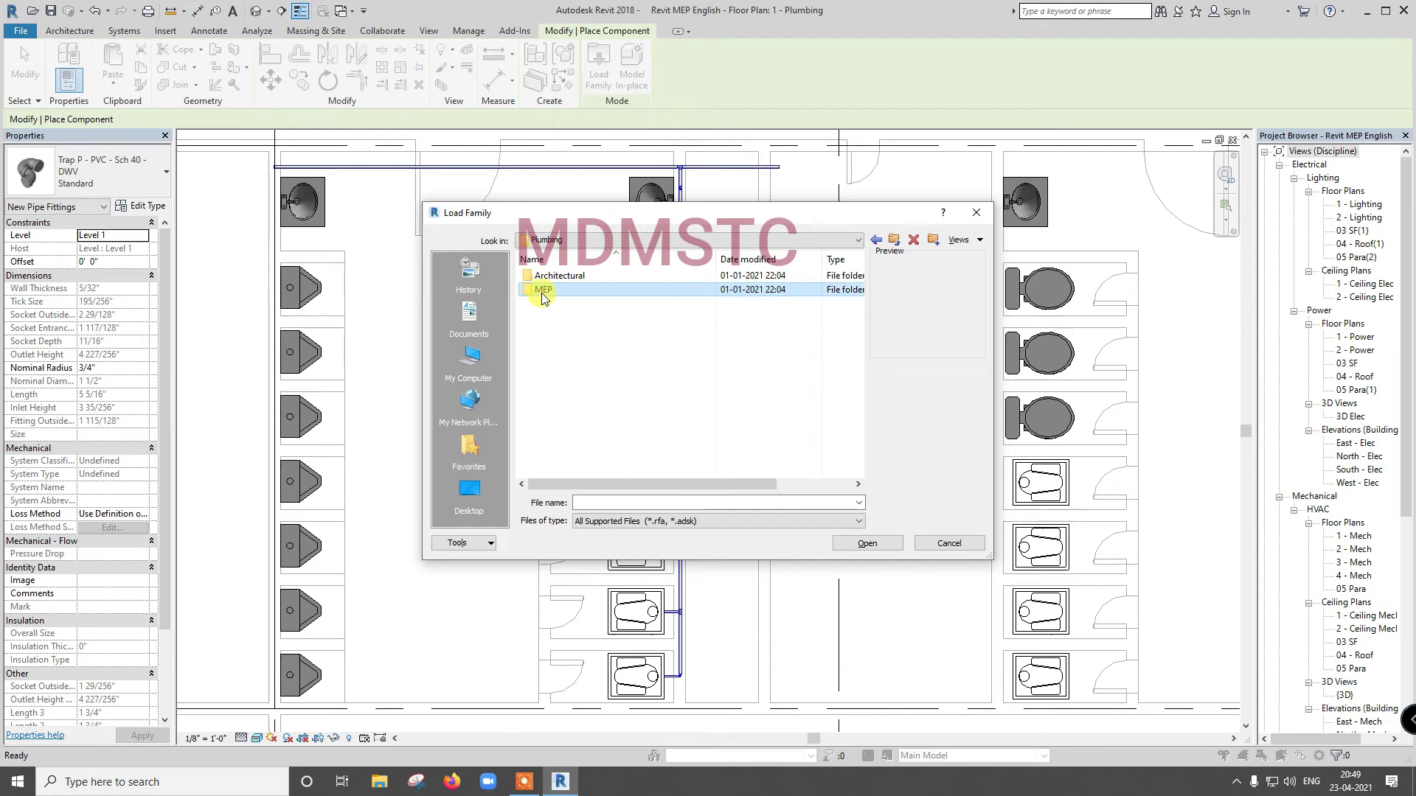
click(556, 280)
double_click(556, 279)
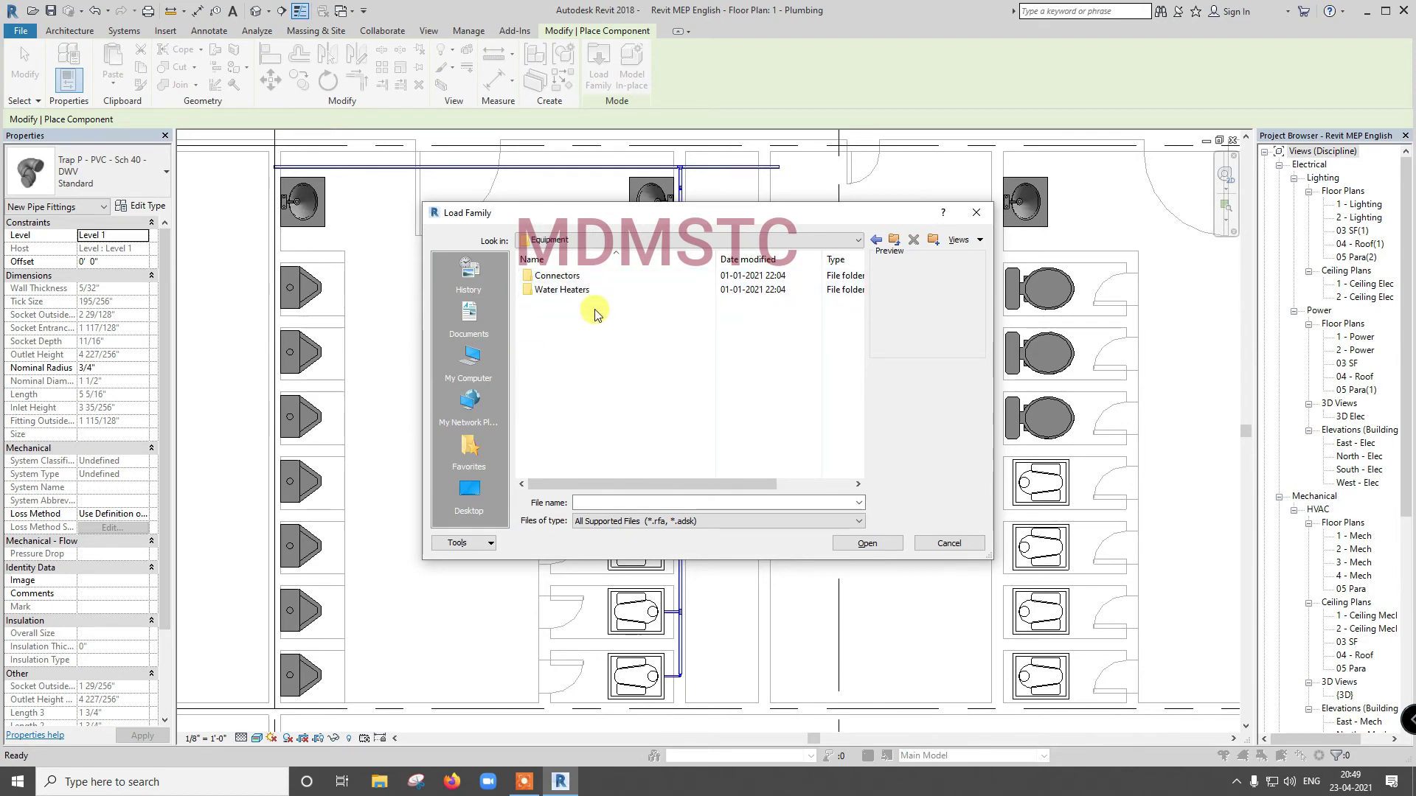
double_click(553, 289)
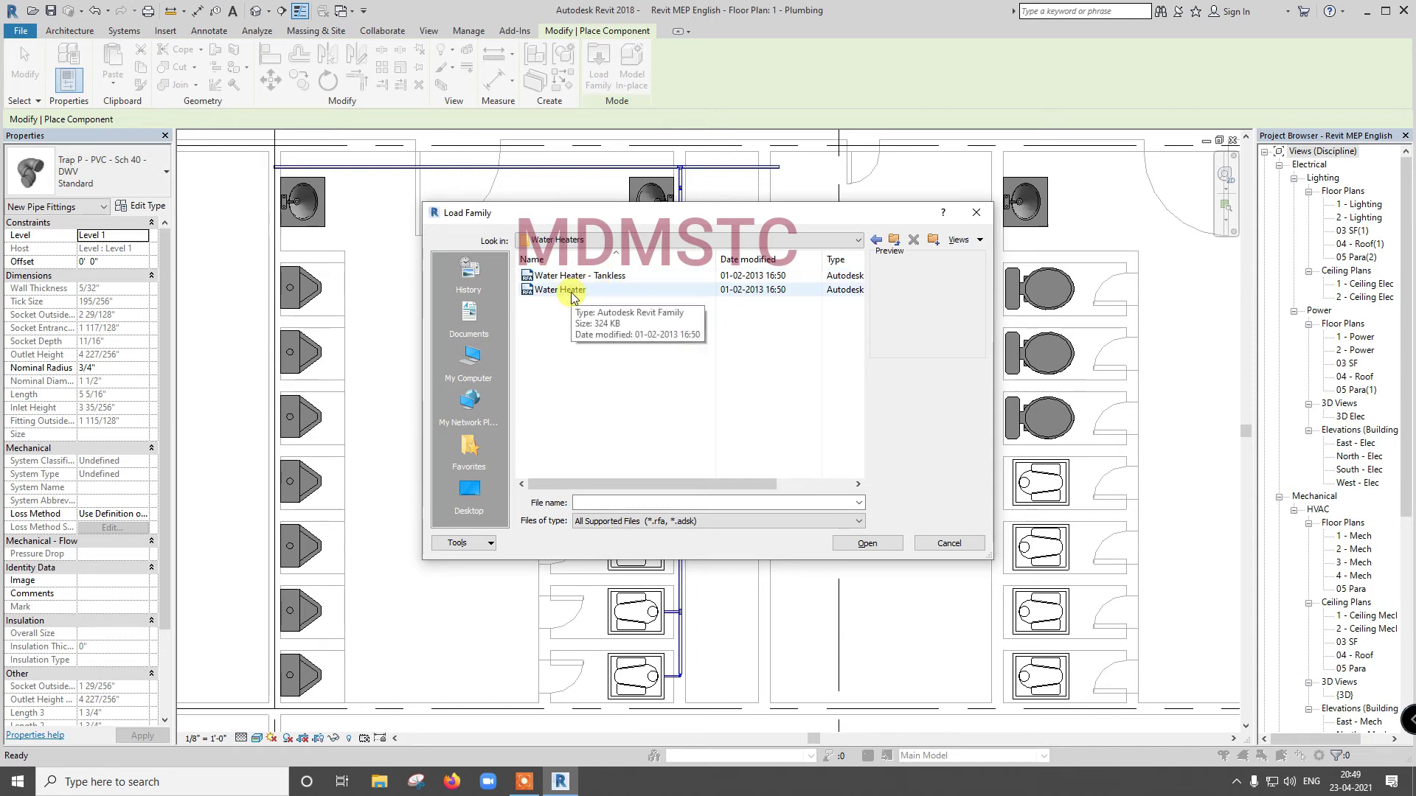
click(945, 544)
key(Escape)
key(Escape)
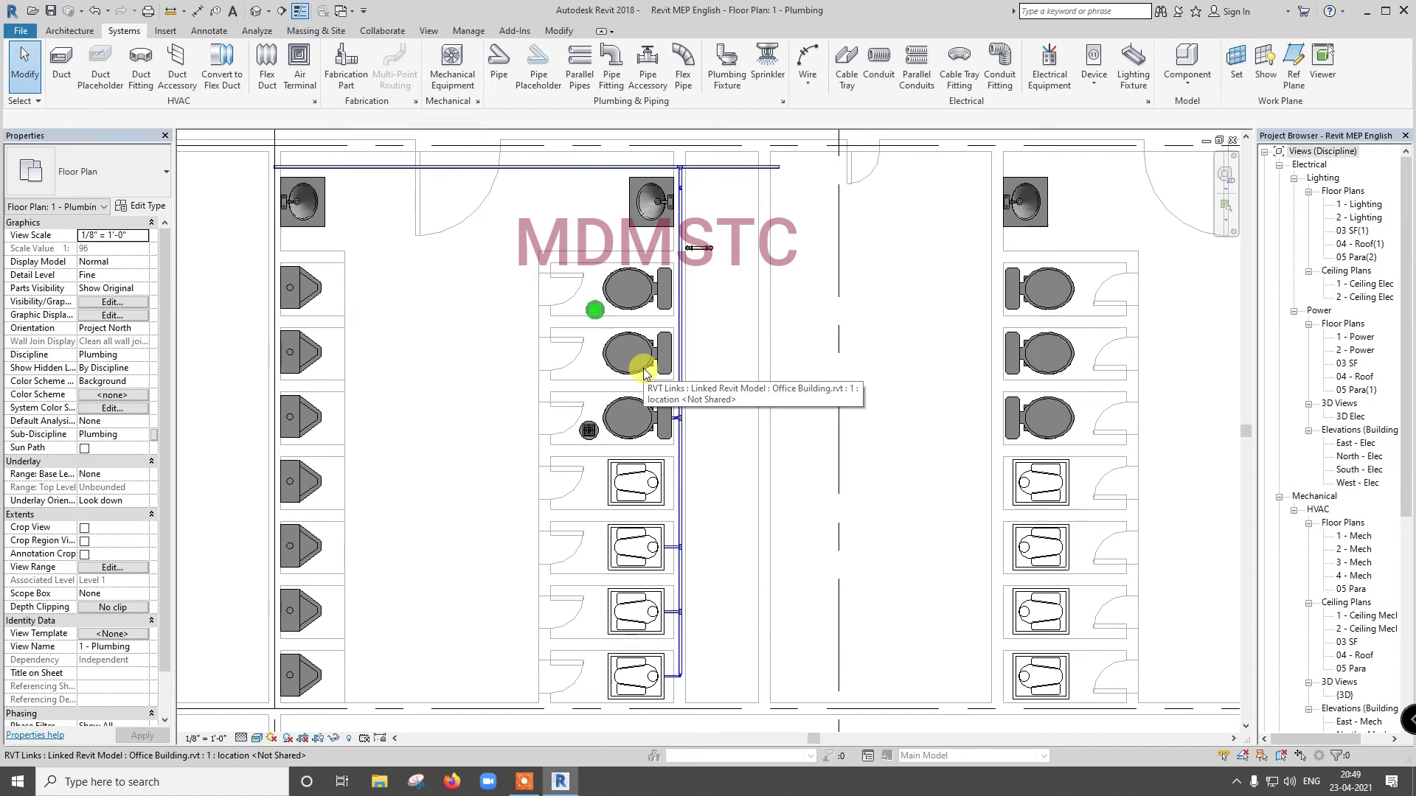
Step: Start a new pipe and set its system to Domestic Cold Water with PVC - ws type
click(506, 84)
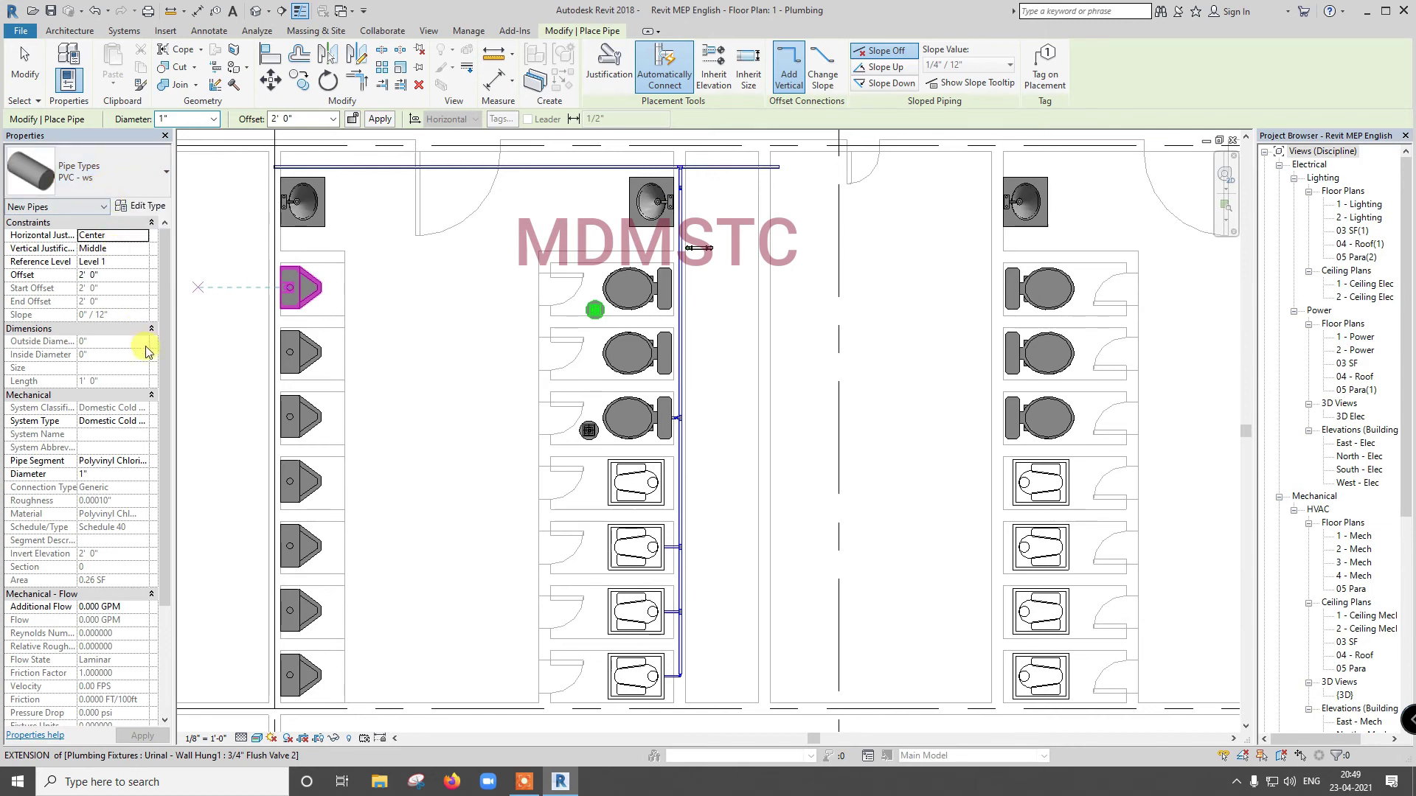
click(140, 423)
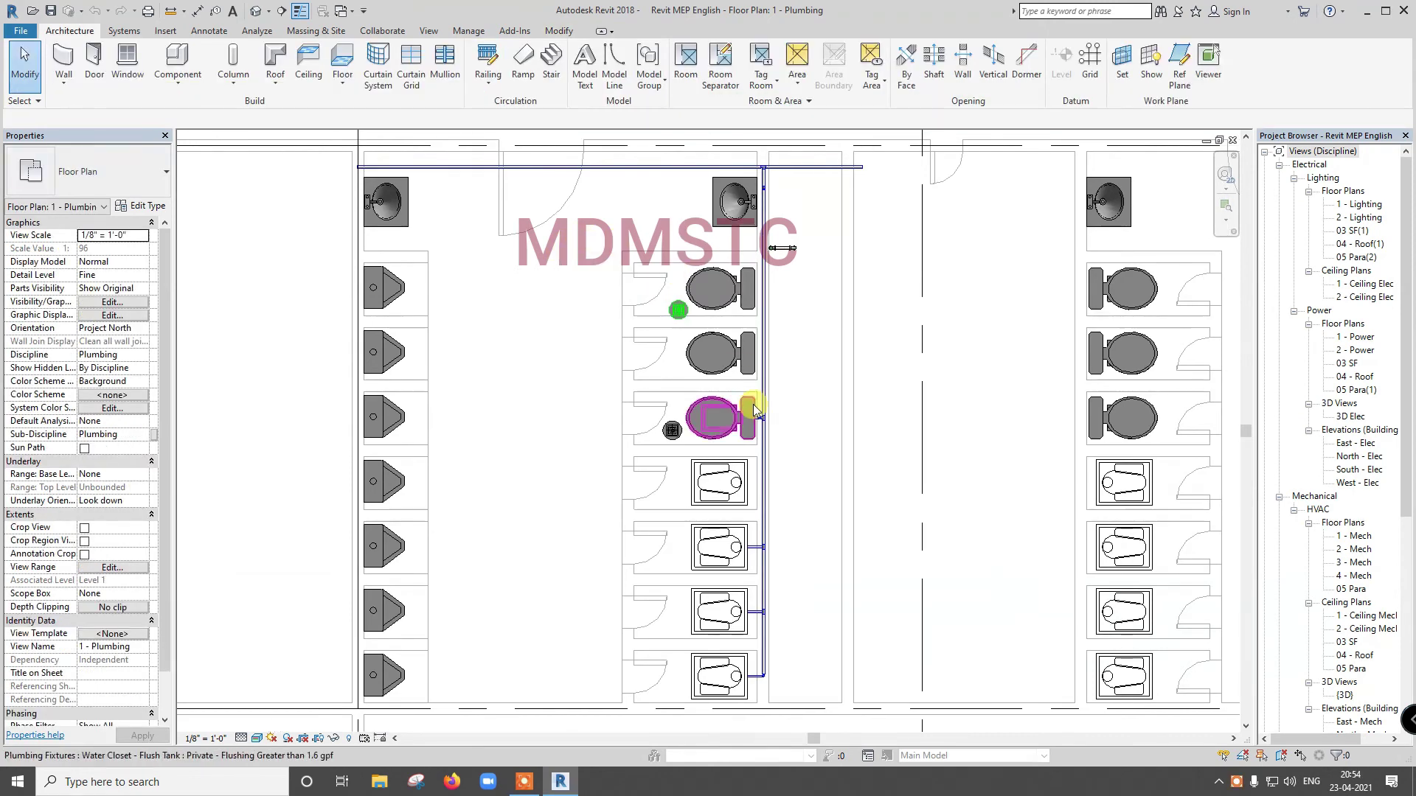
scroll(787, 520, up, 2)
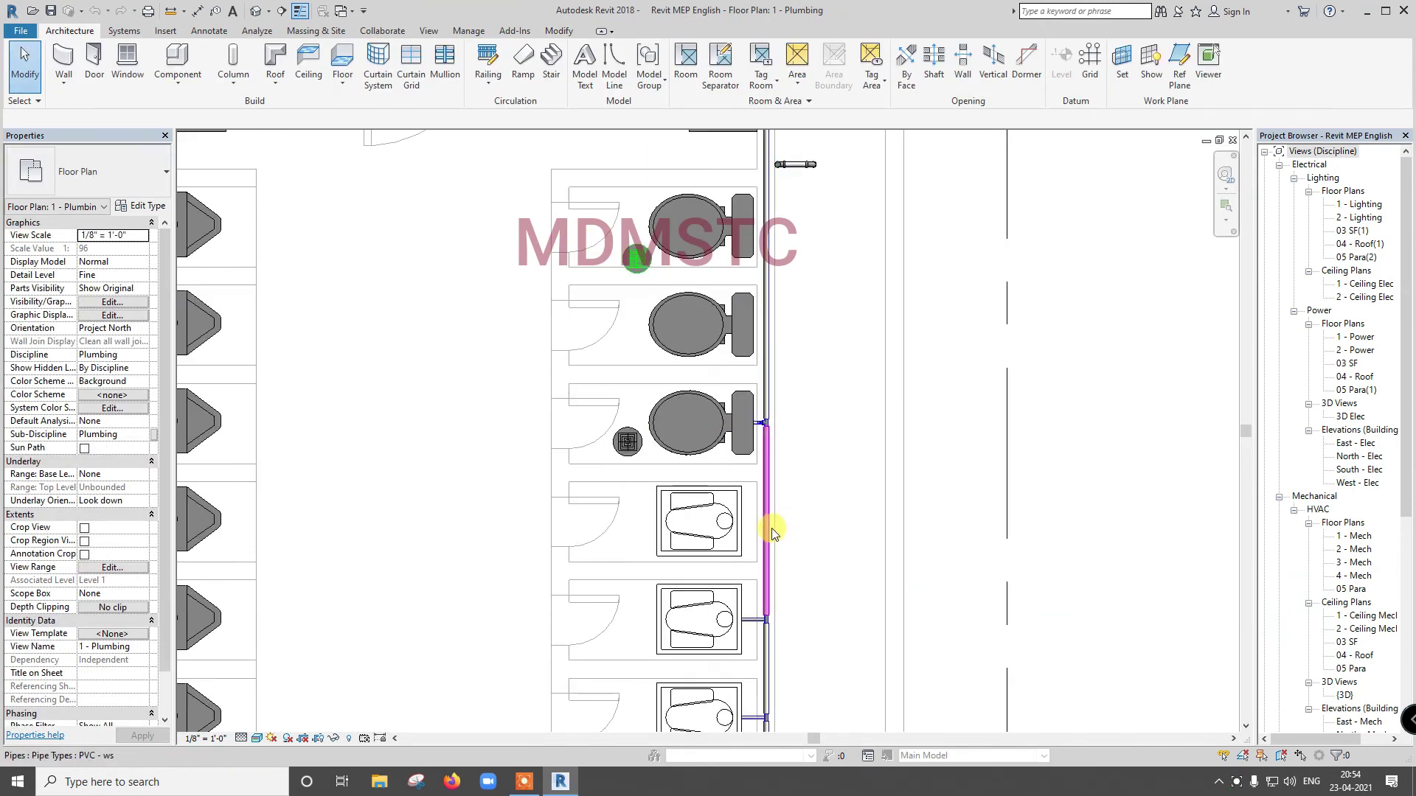
Step: Size the vertical cold water pipe by Friction, Calculated Size Only branches, unrestricted sizes
click(770, 532)
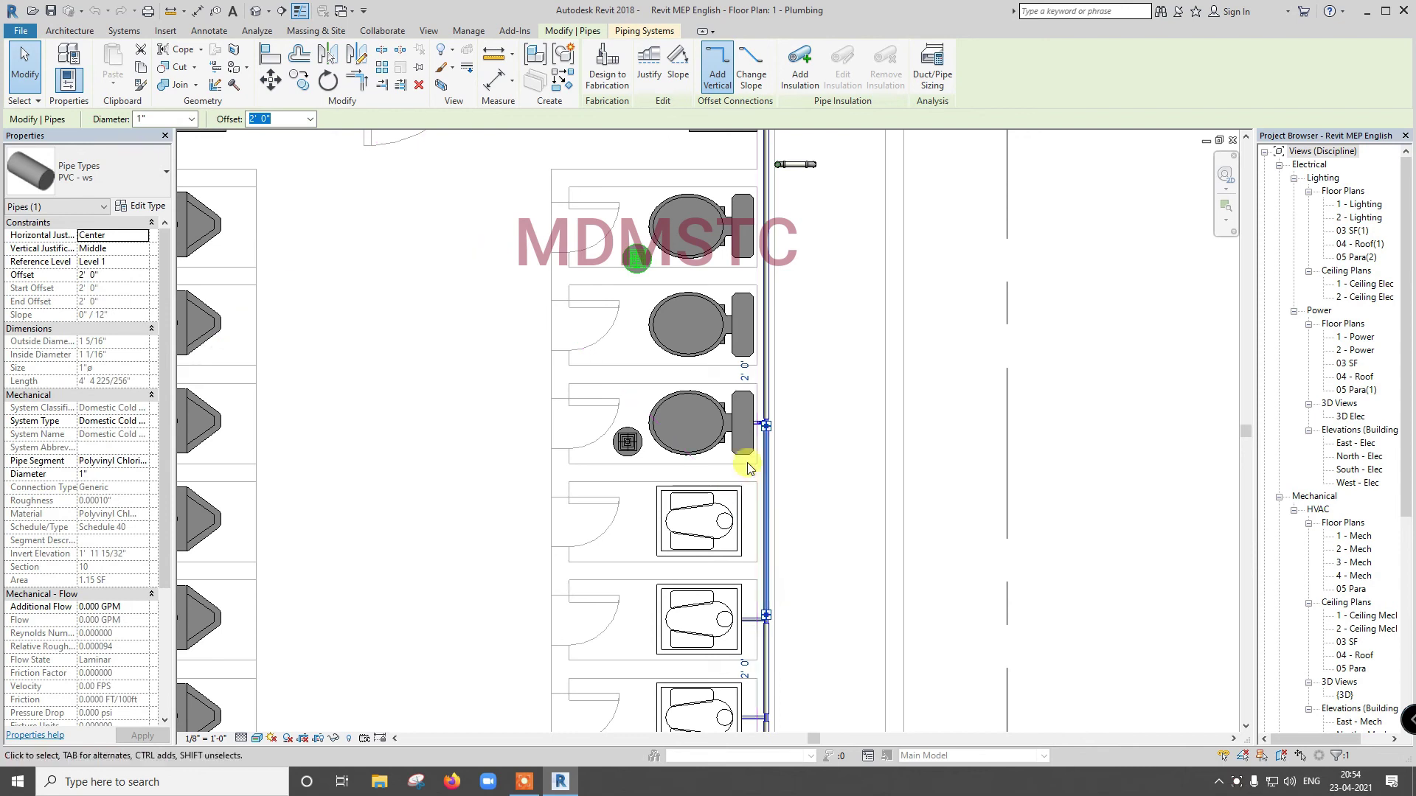
click(935, 86)
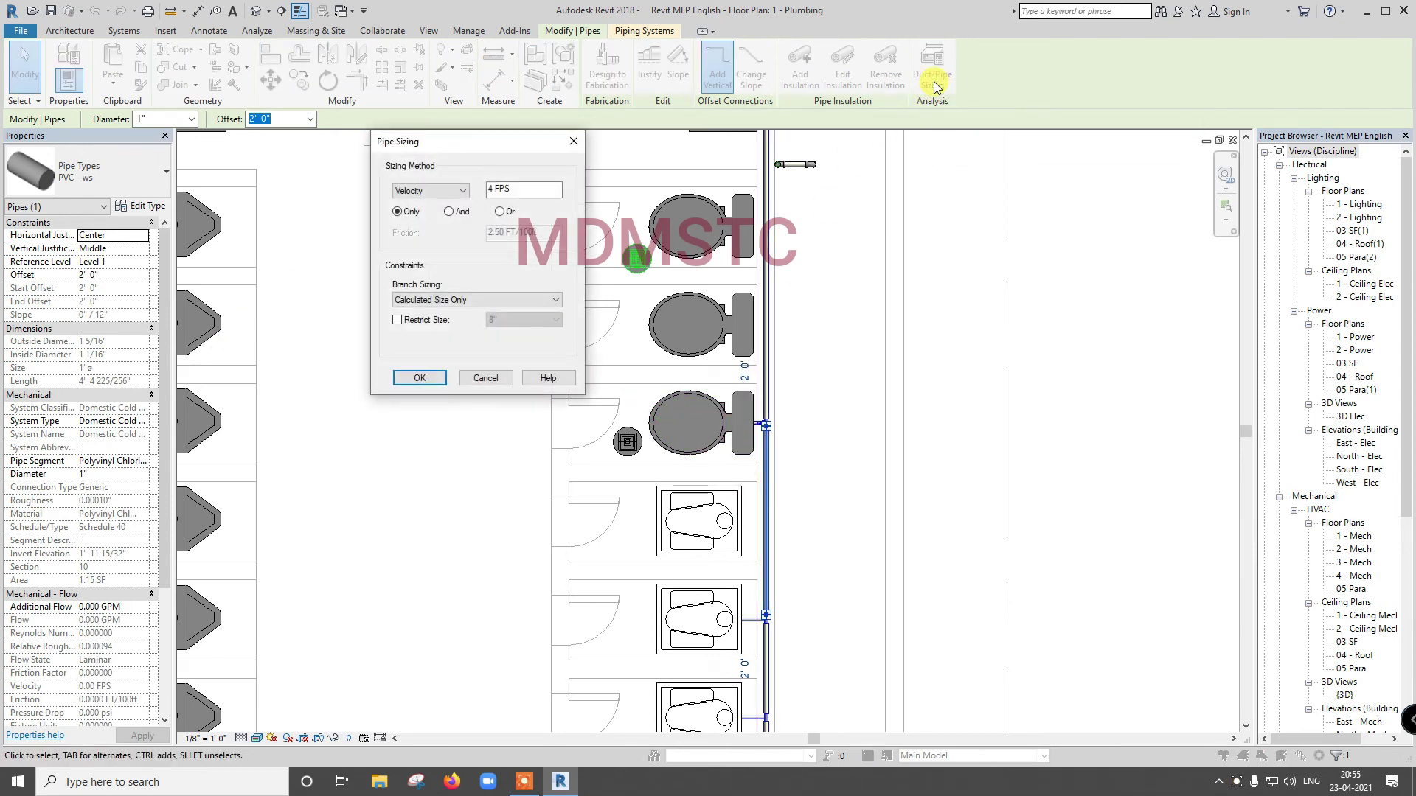
click(449, 194)
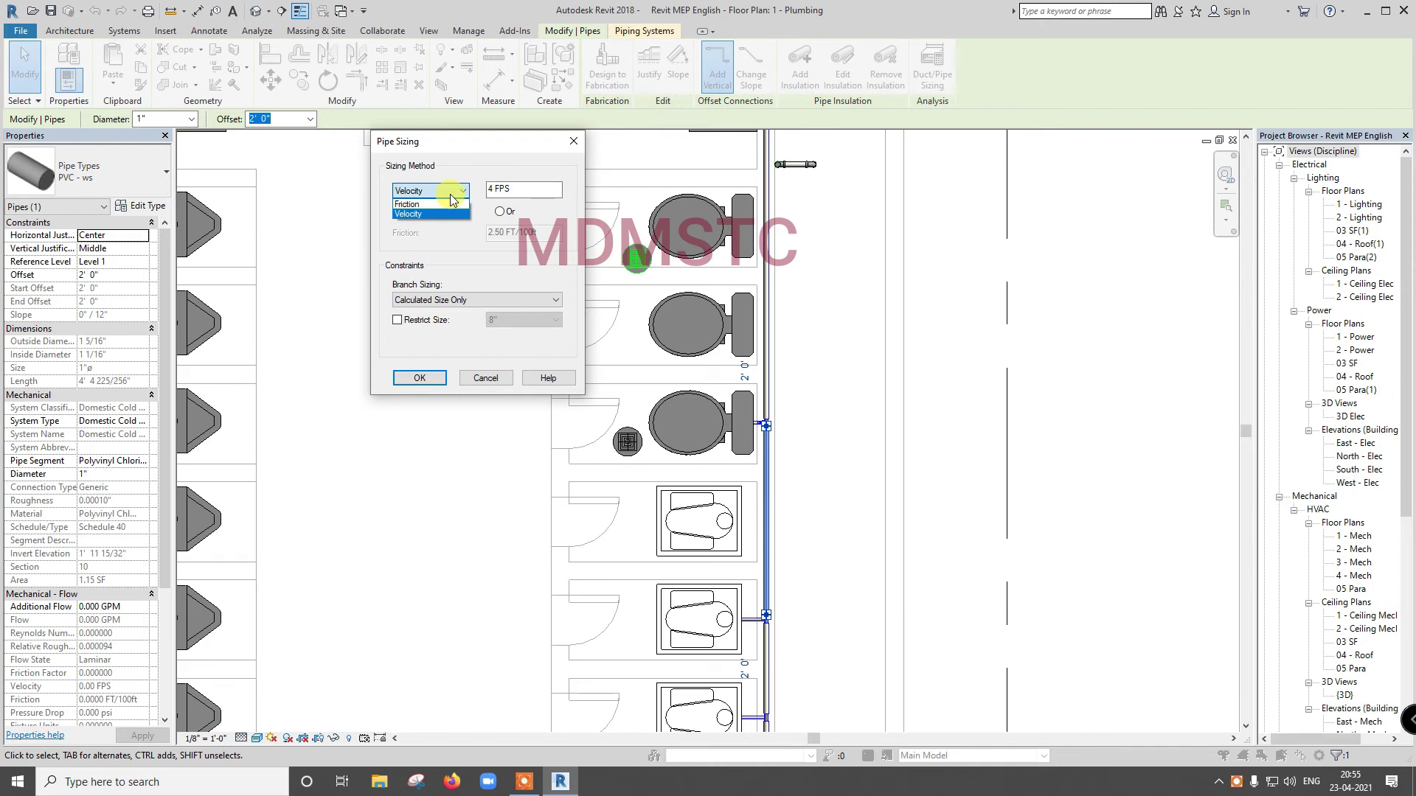
click(442, 205)
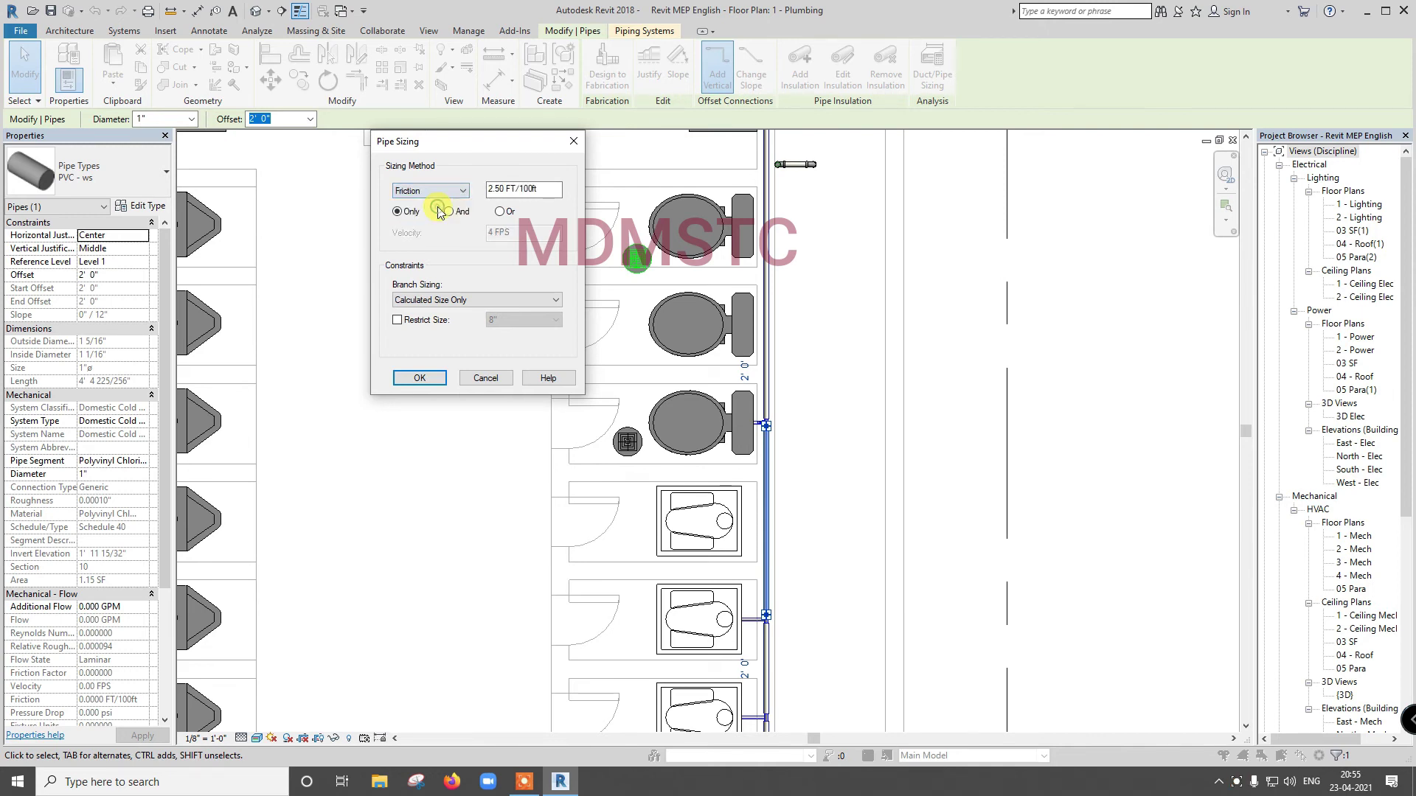
click(472, 301)
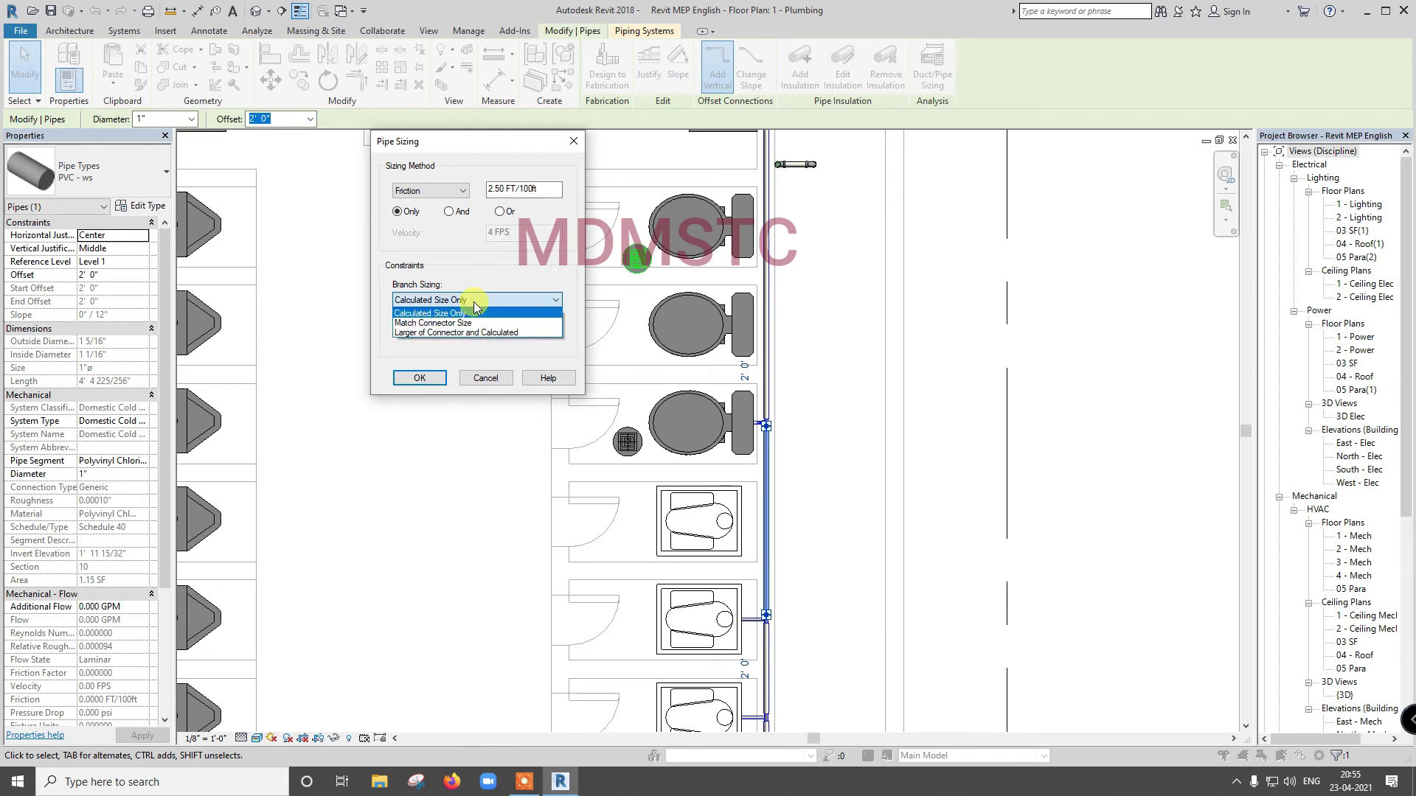
click(472, 313)
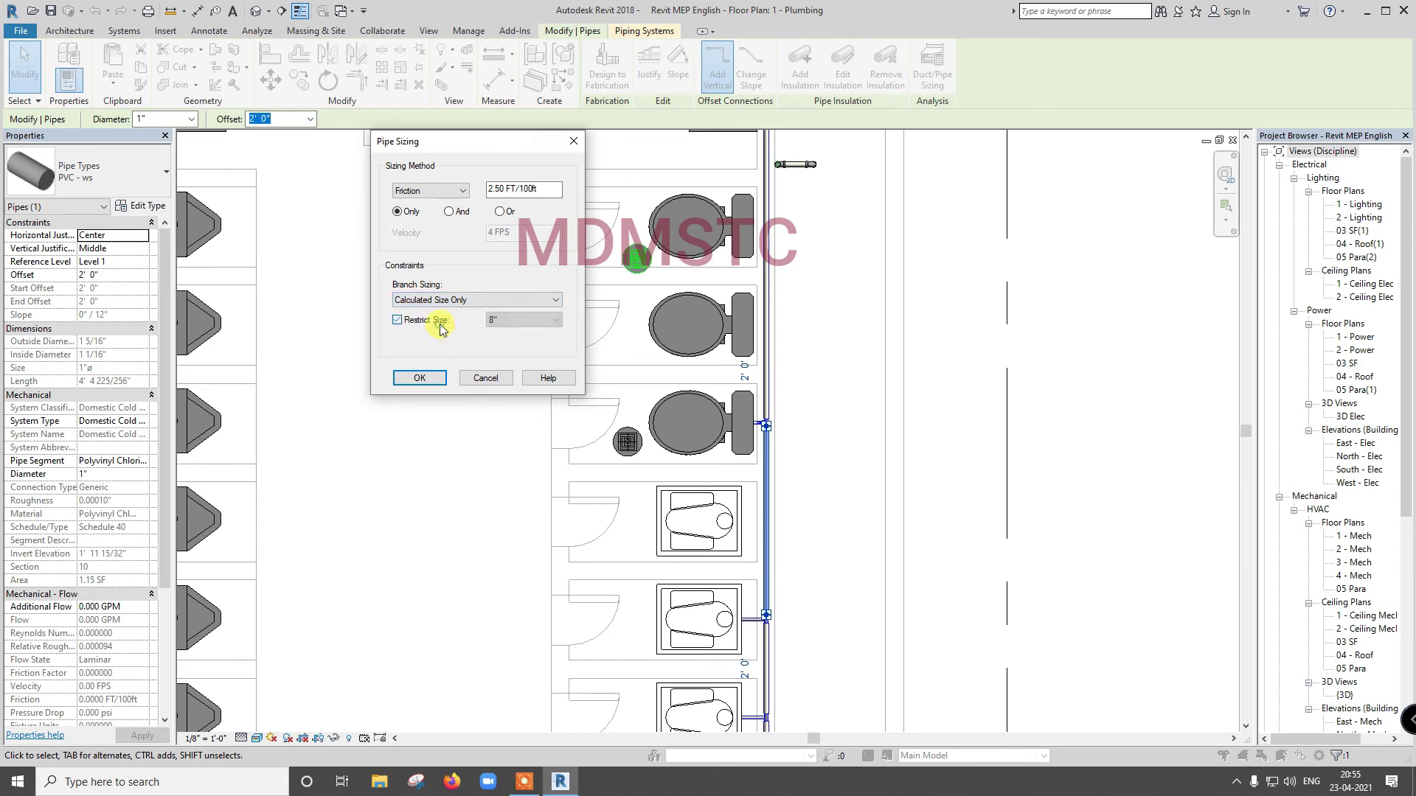
click(441, 327)
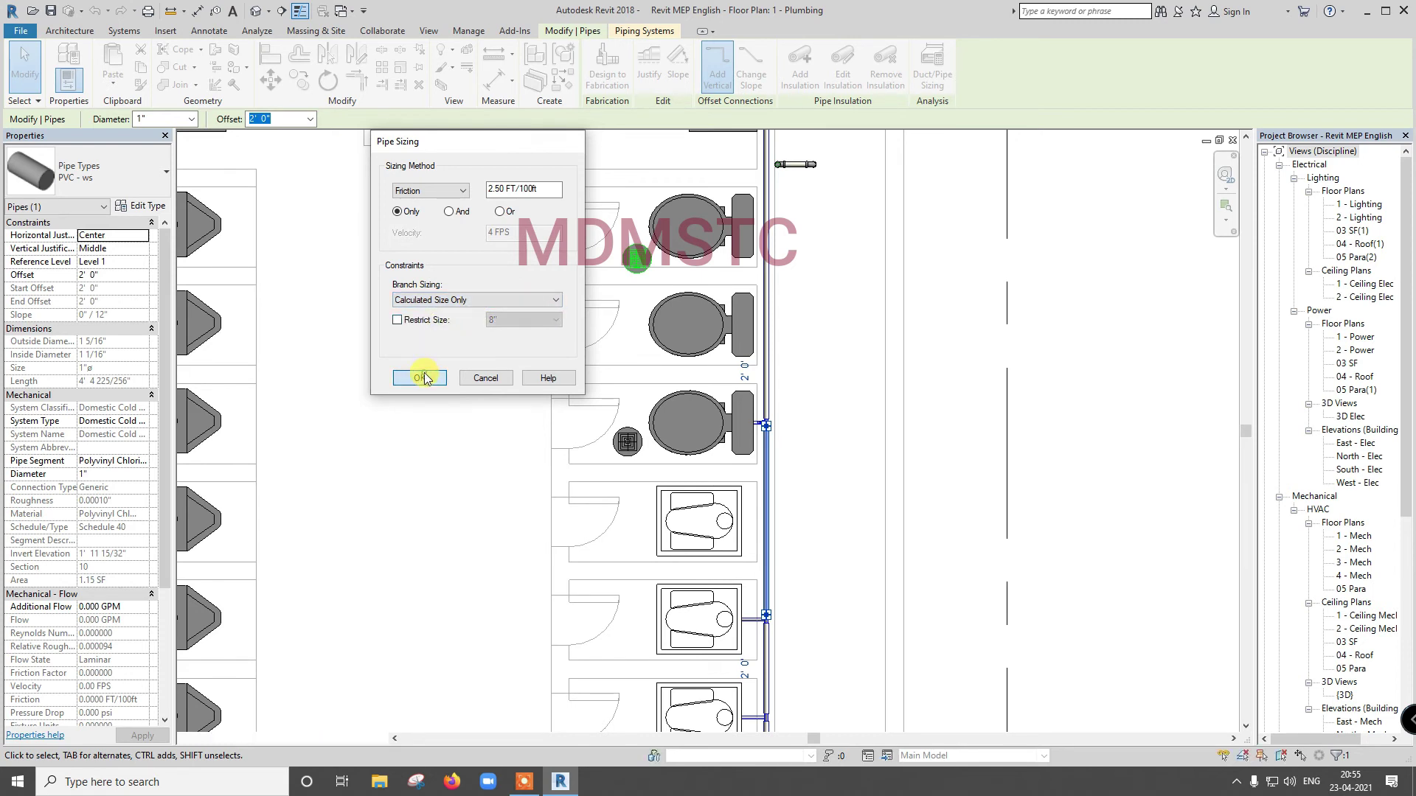
click(413, 377)
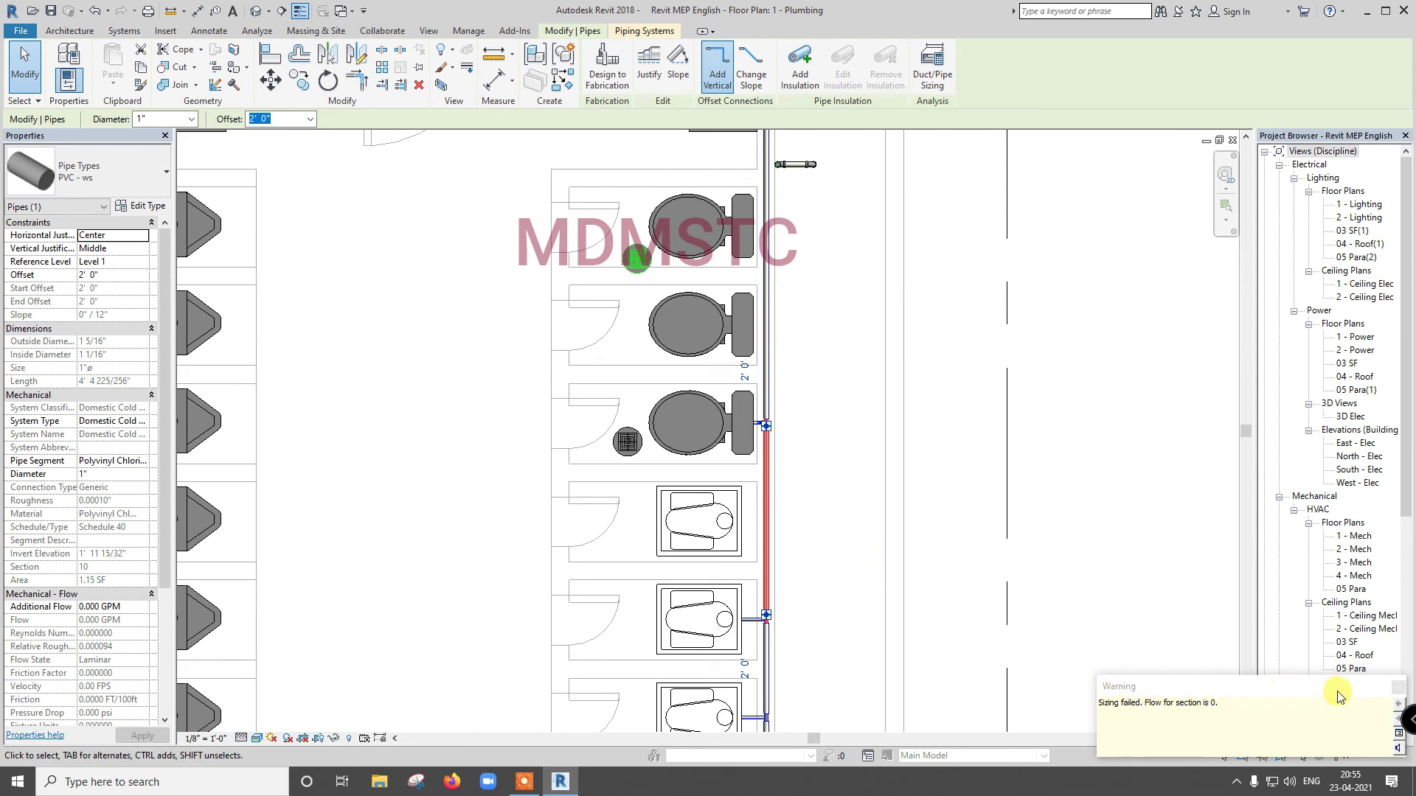
Step: Dismiss the sizing-failed warning and open Visibility/Graphic Overrides filters via VG
click(1398, 687)
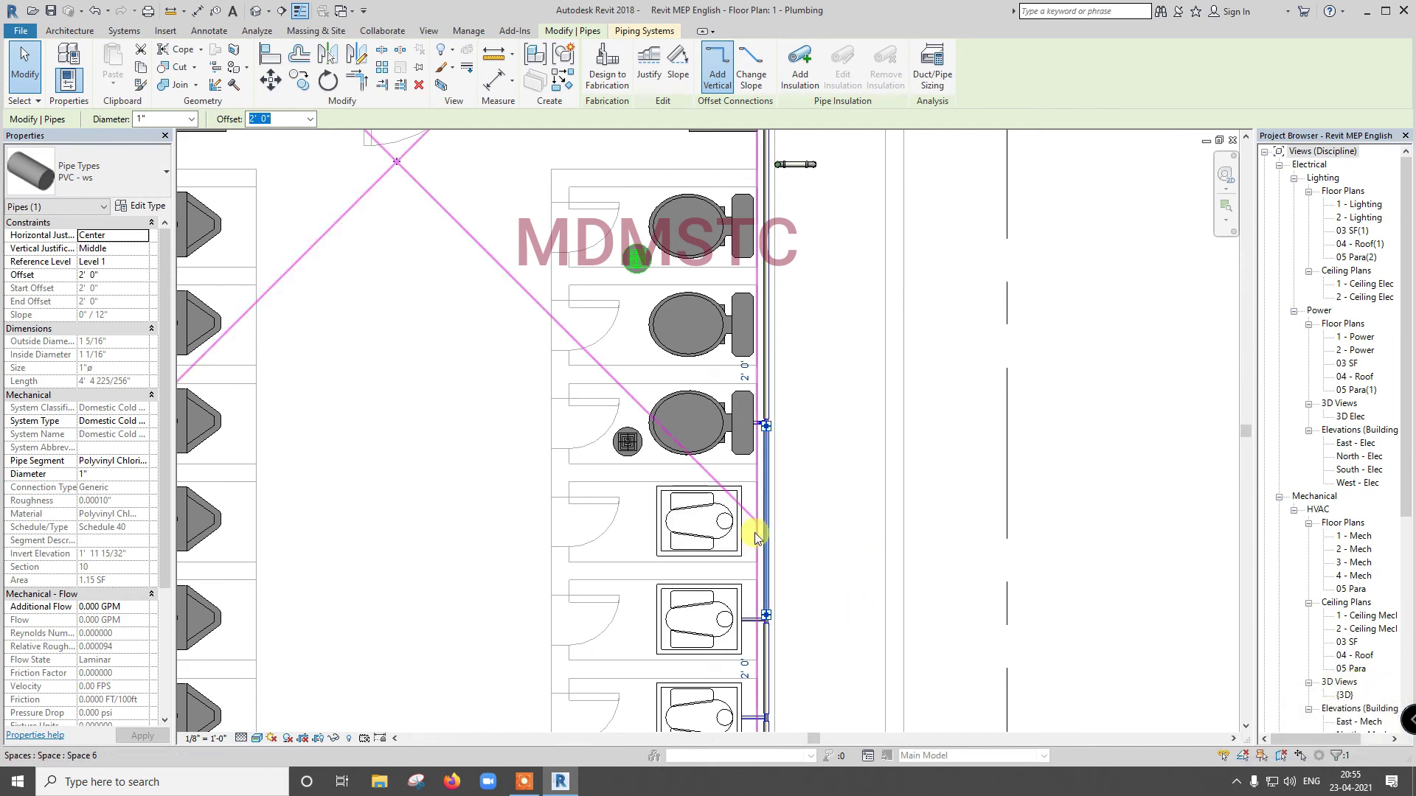
scroll(756, 531, down, 3)
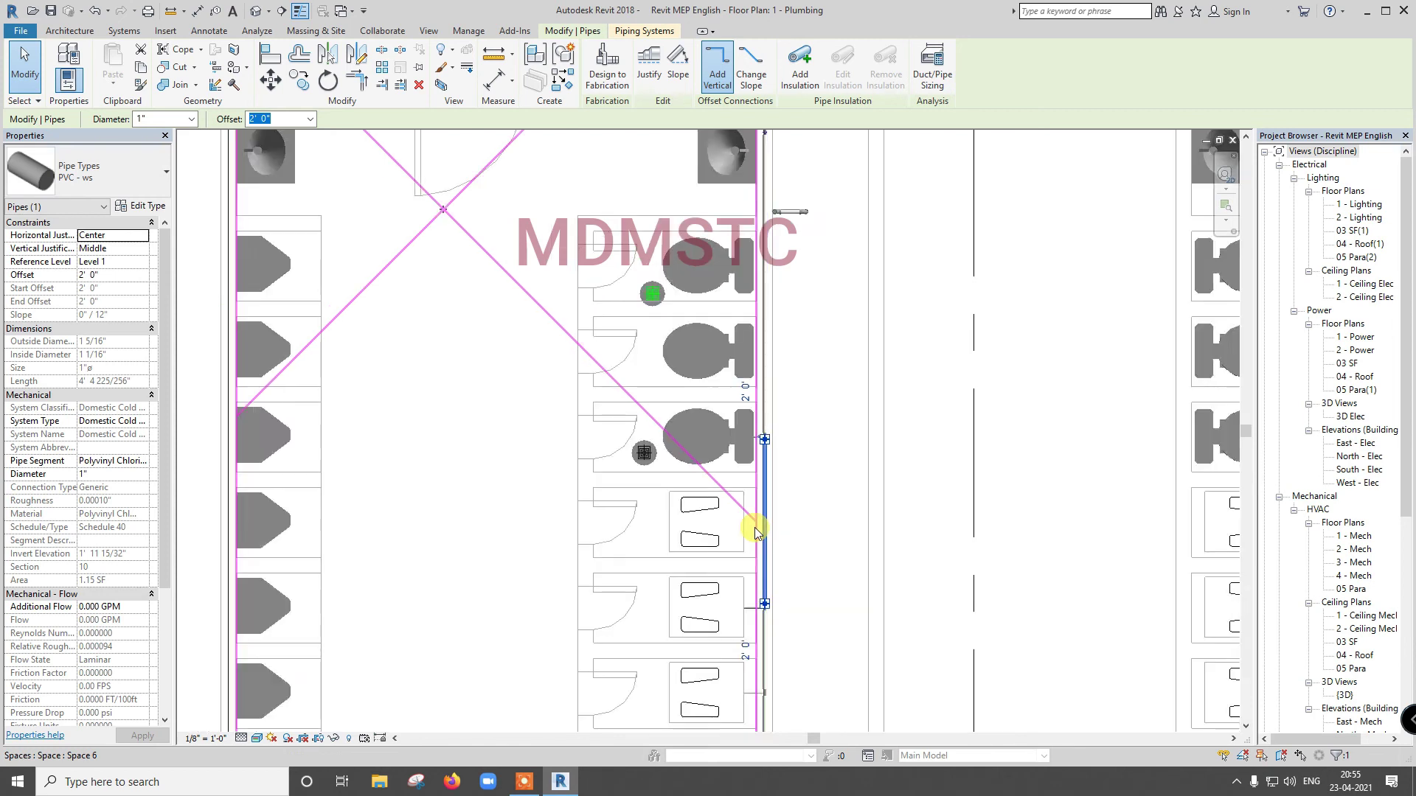
key(v)
key(g)
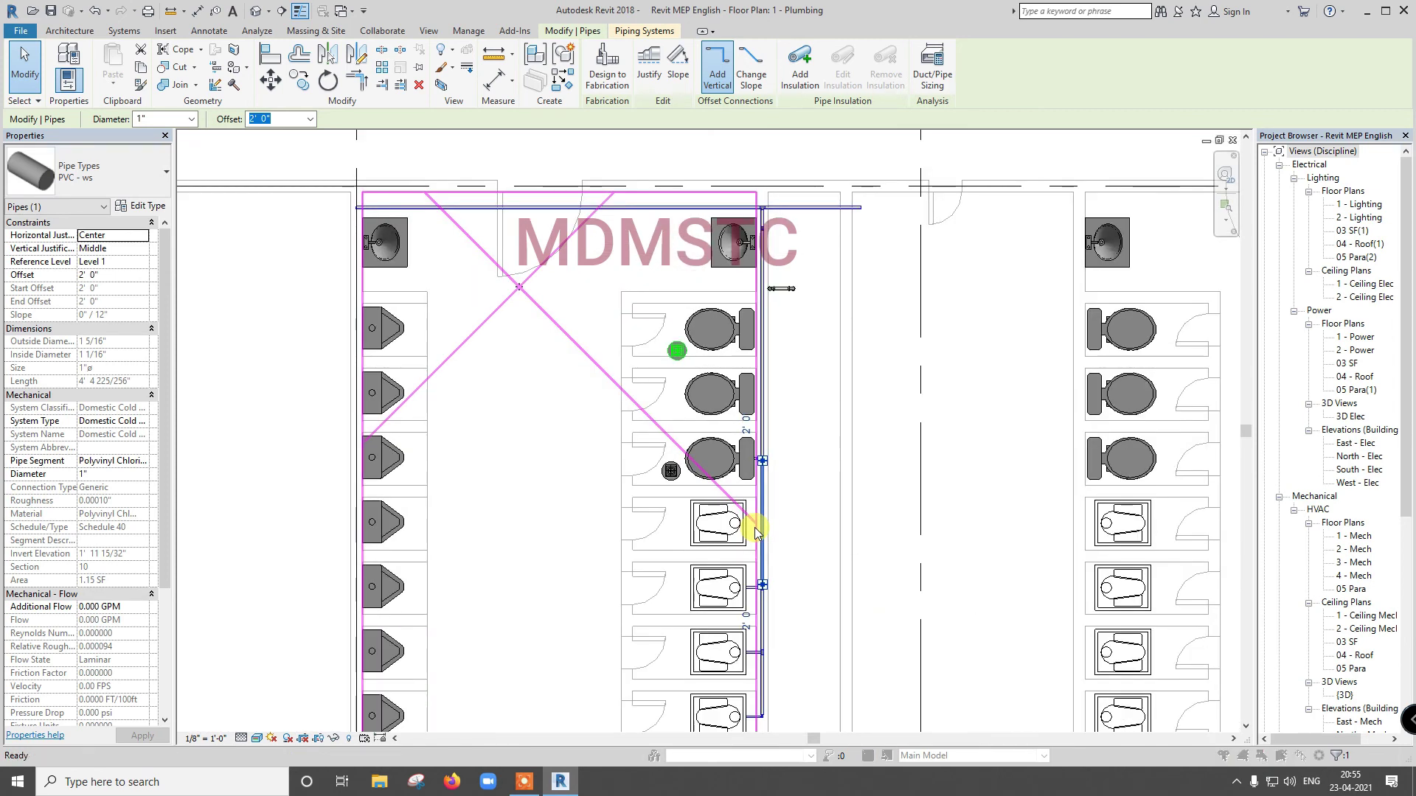
click(789, 196)
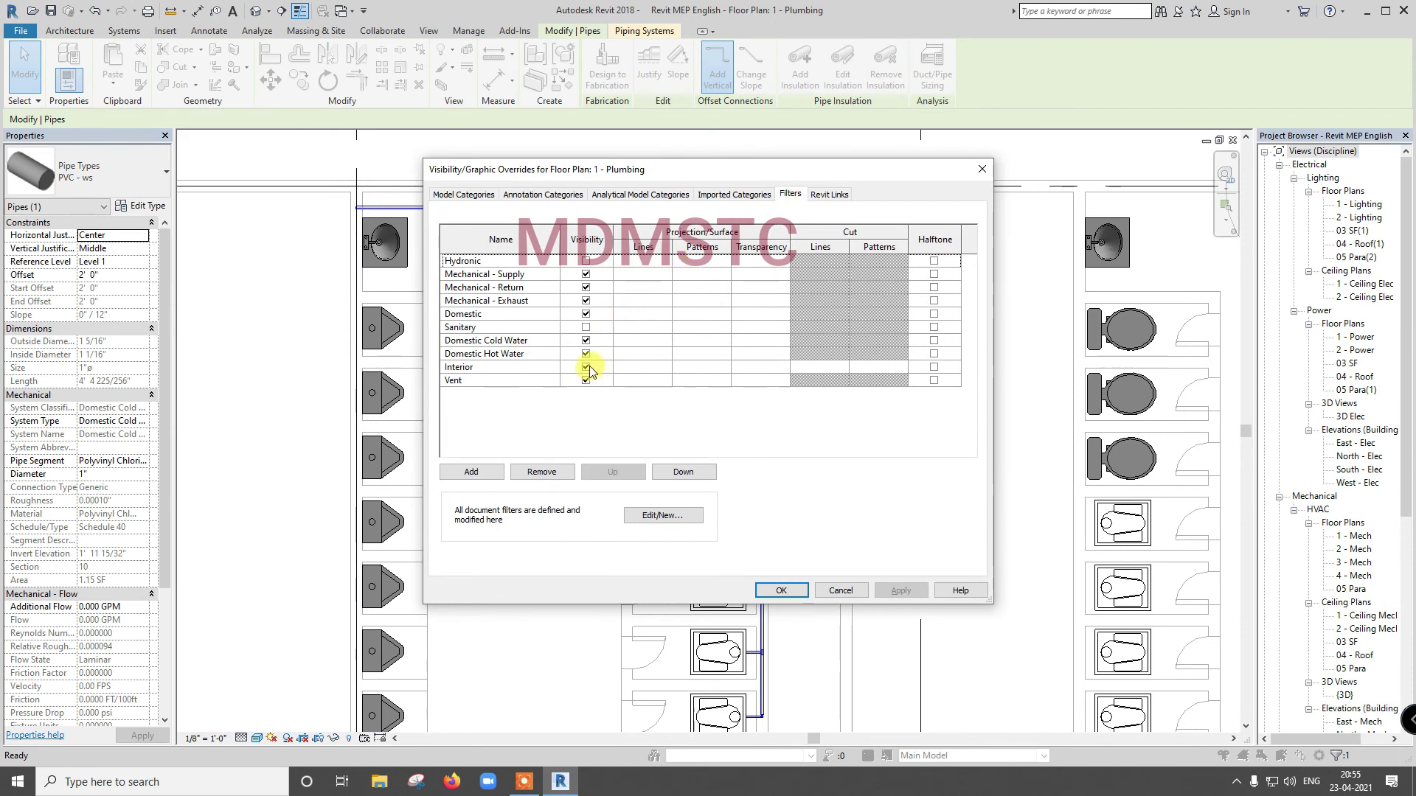
Step: Turn the Sanitary filter back on and select a green PVC-DWV sanitary pipe
click(586, 327)
click(794, 590)
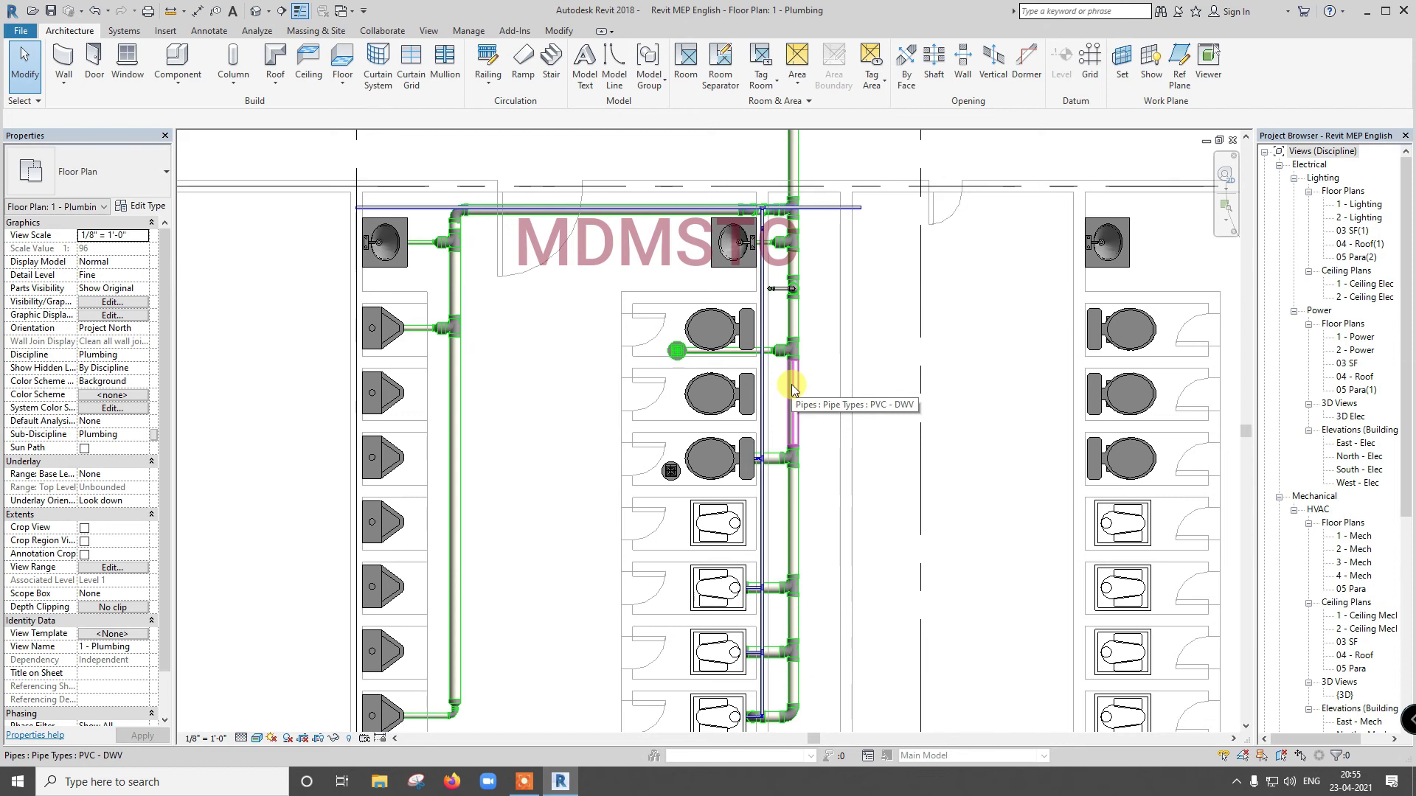
click(794, 390)
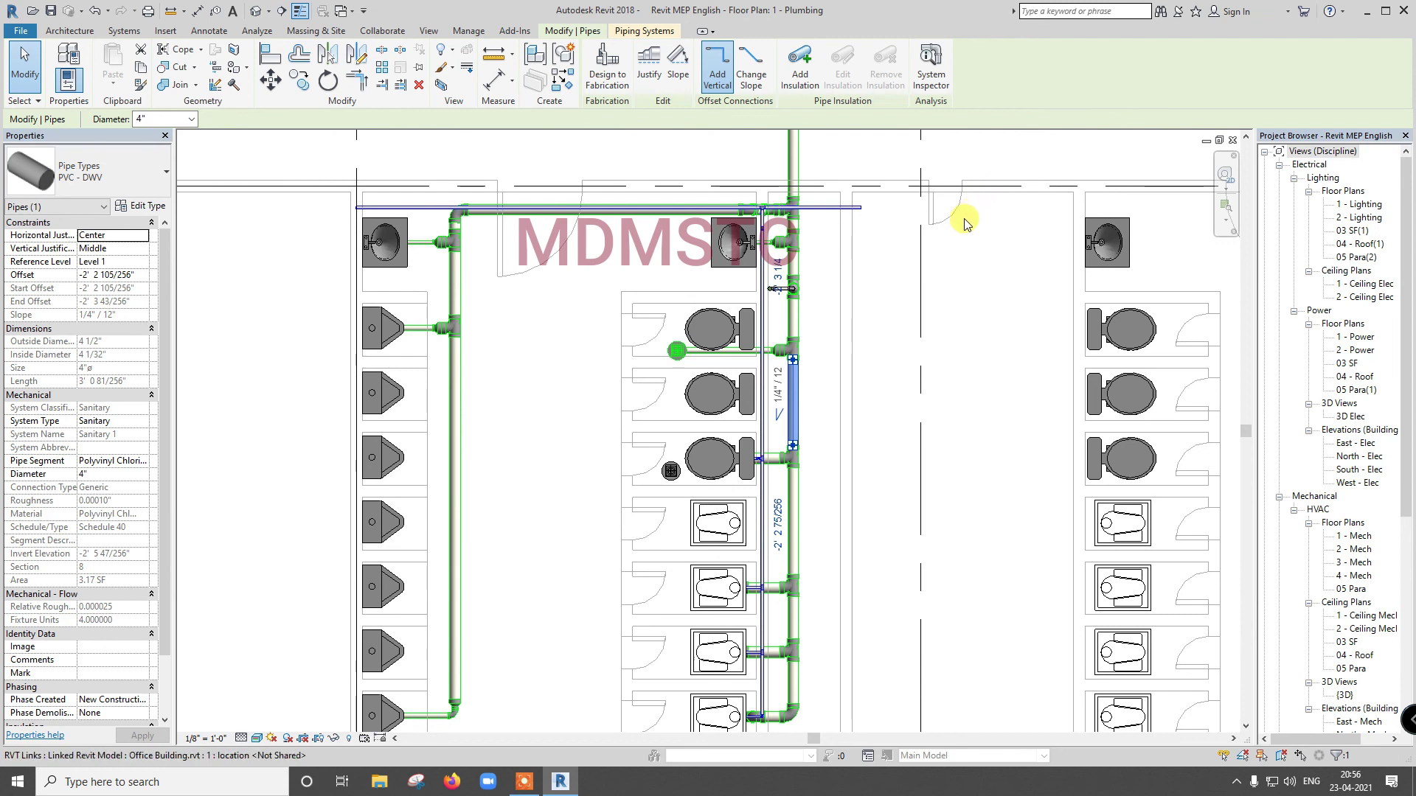
click(931, 65)
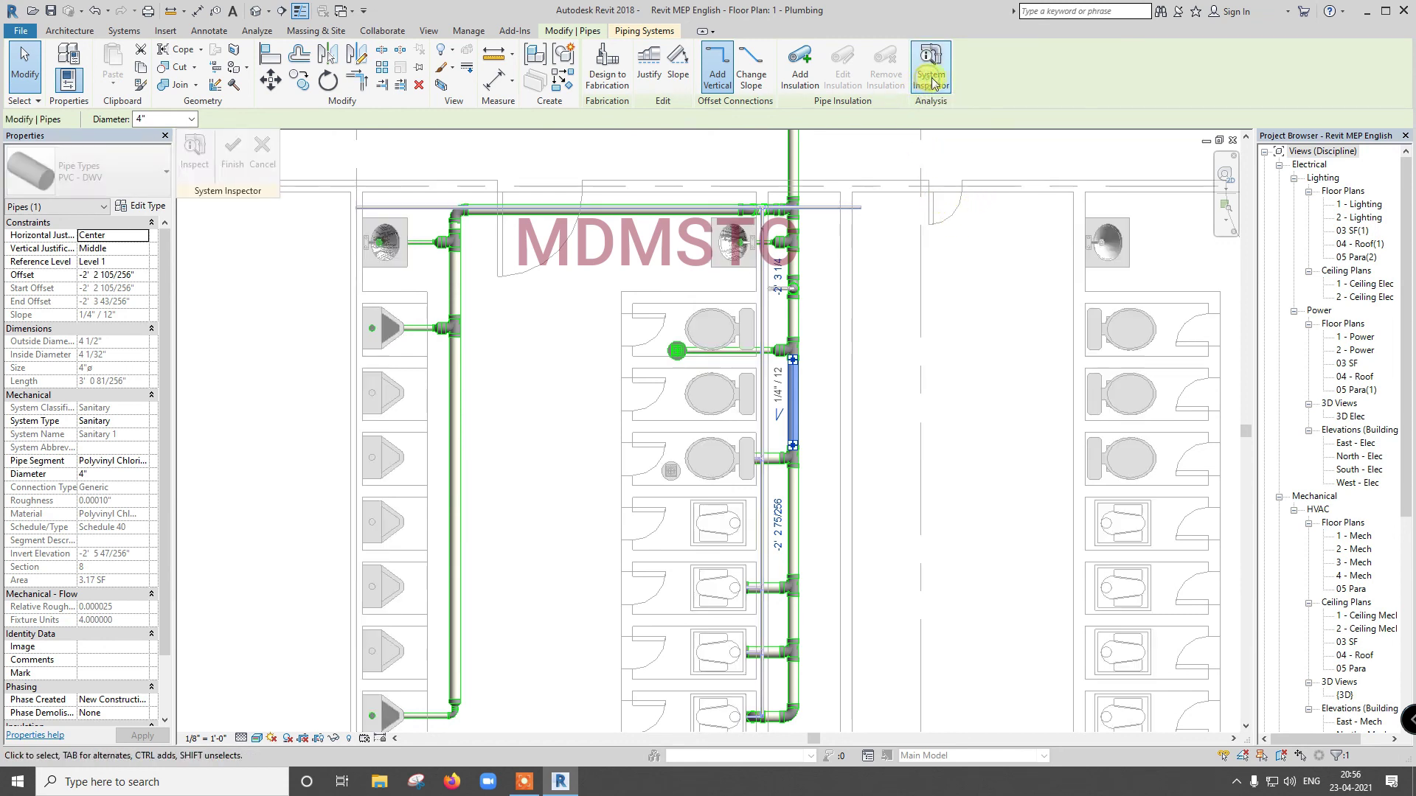
click(198, 154)
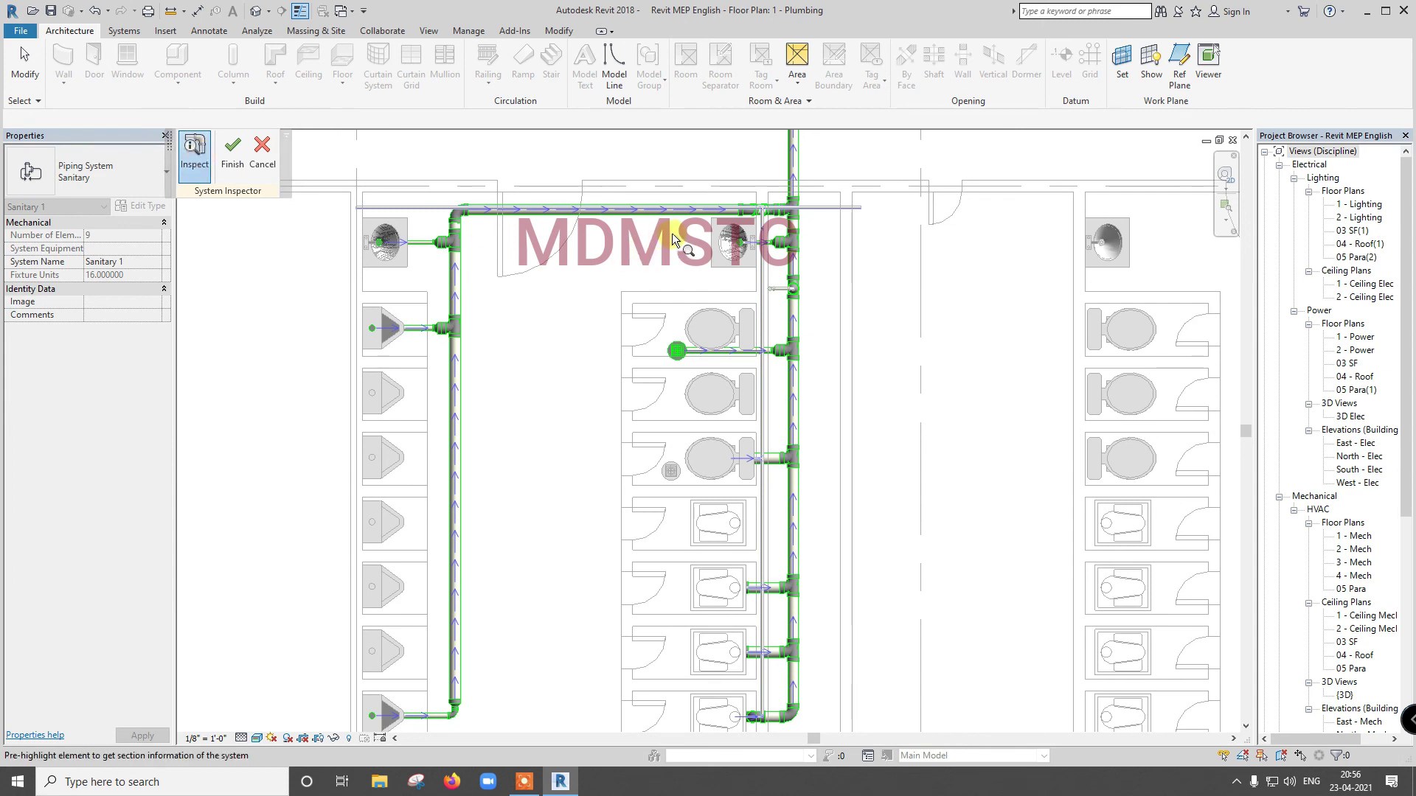
click(245, 174)
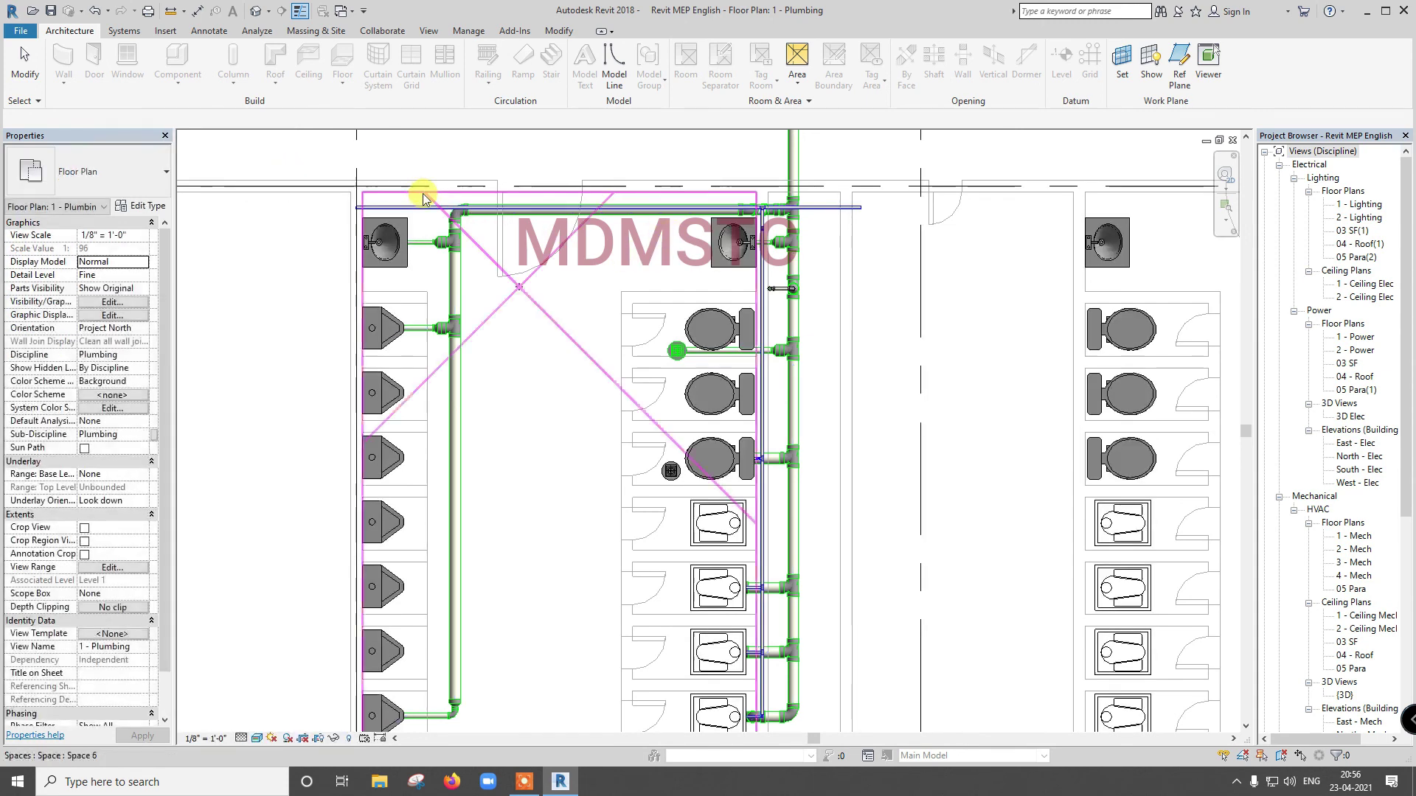